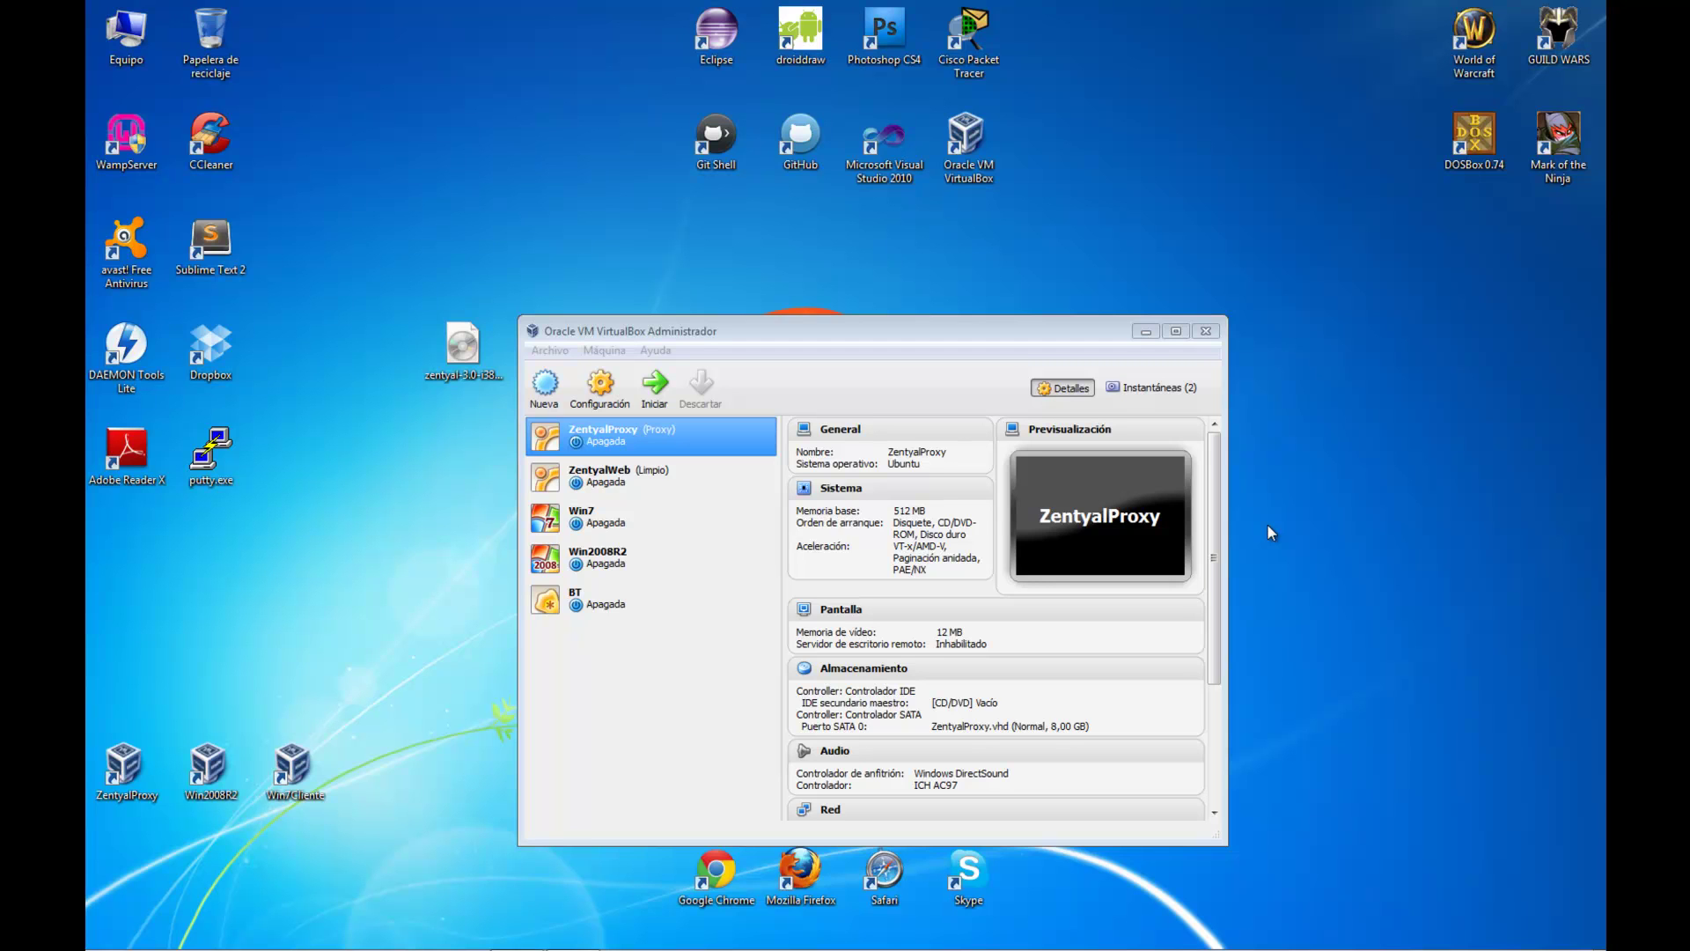
Start a new machine named ZentyalFw of type Linux with 1024 MB of memory
click(462, 352)
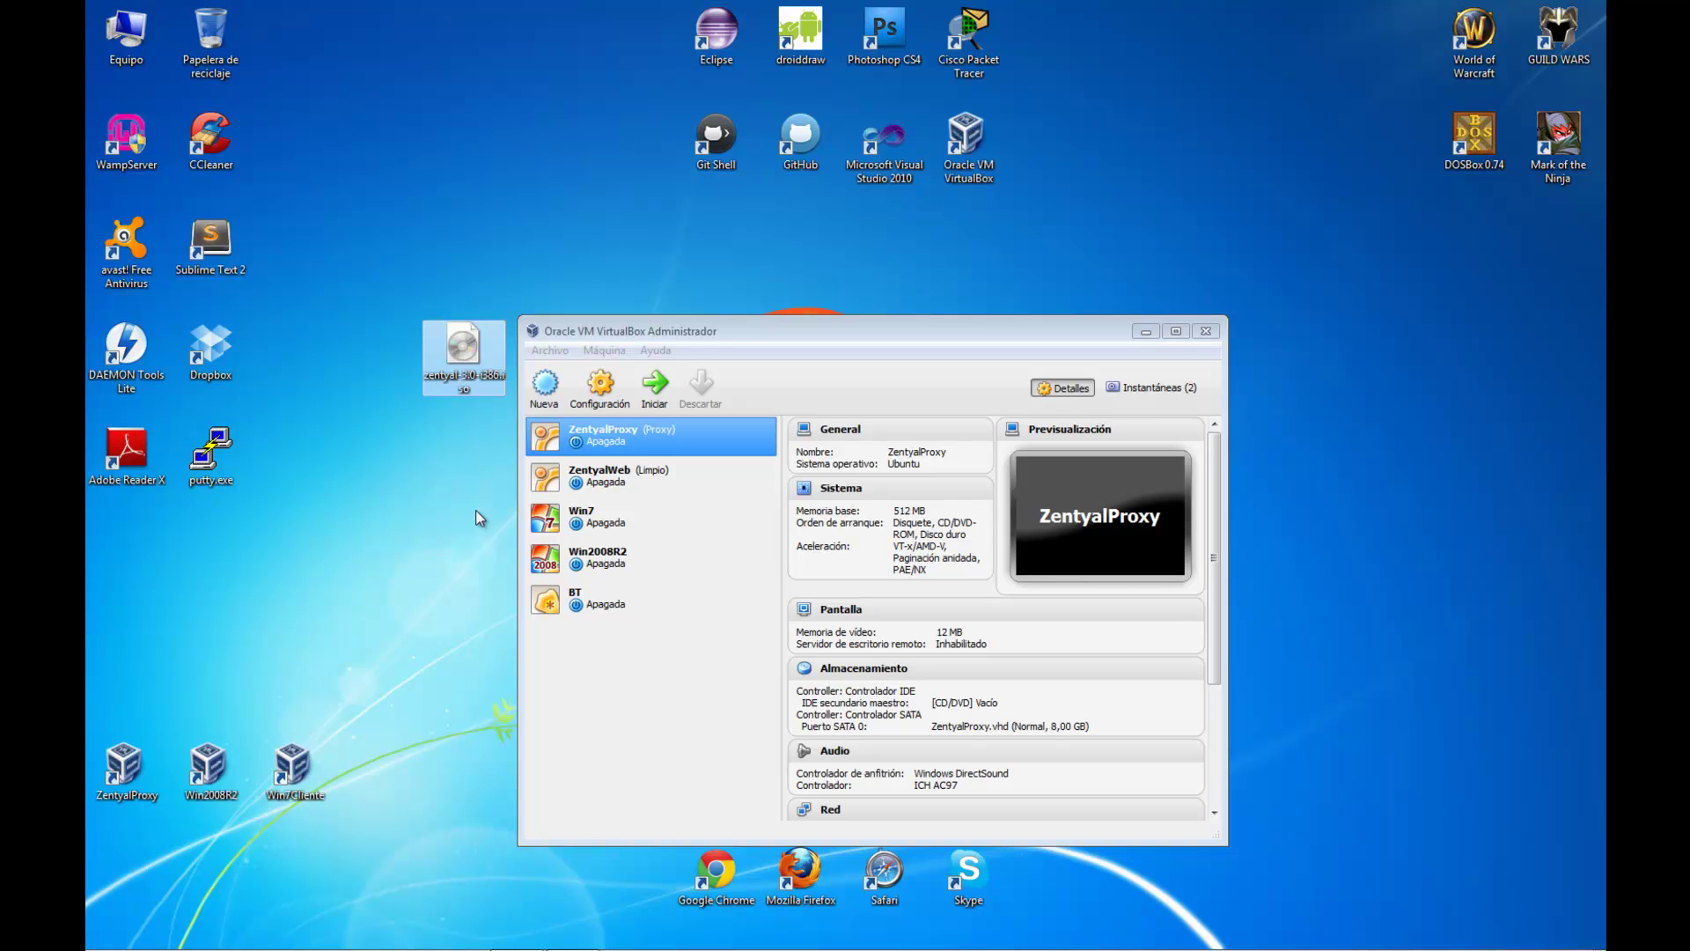
click(547, 396)
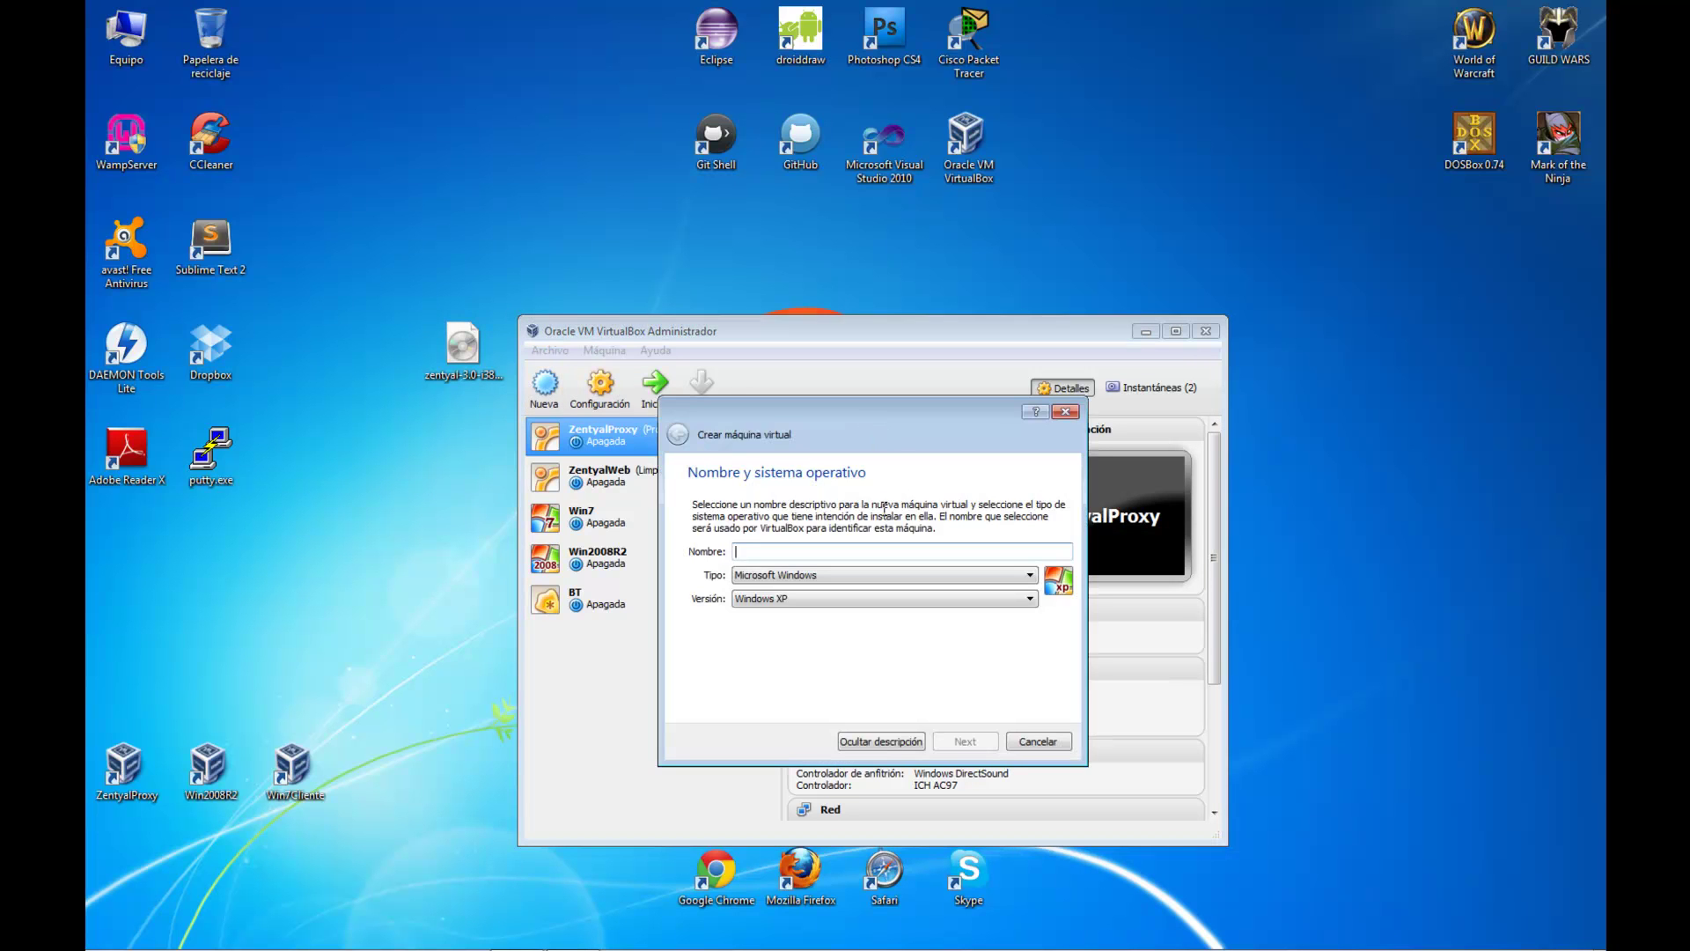
text(ZentyalFw)
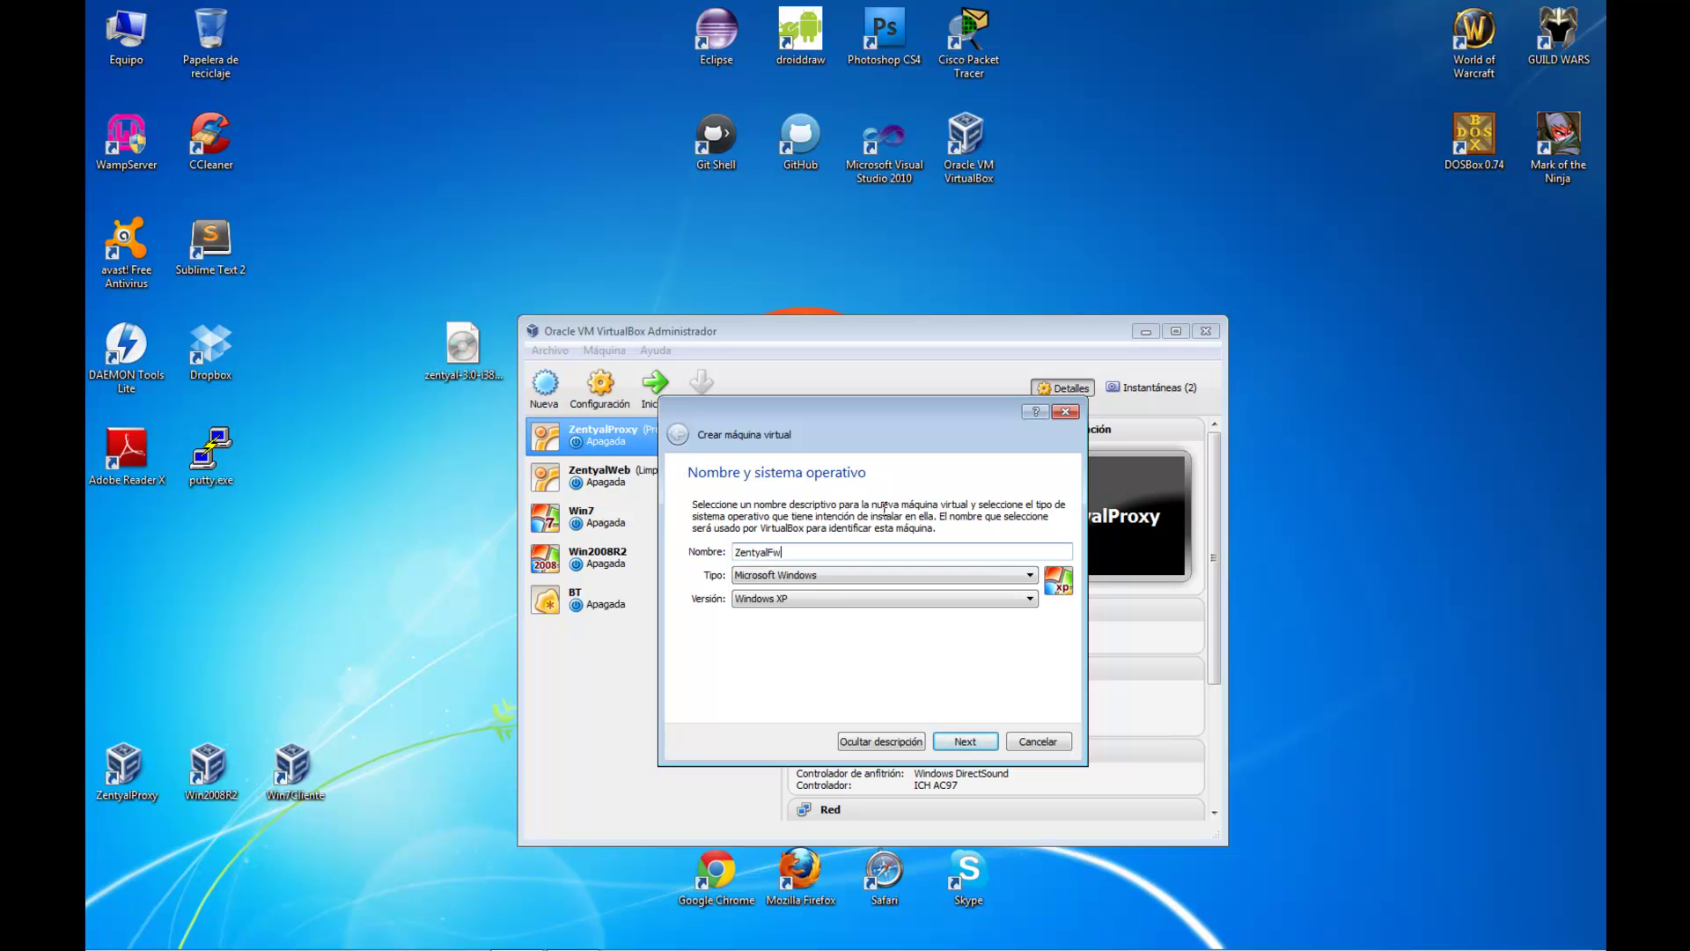
click(965, 577)
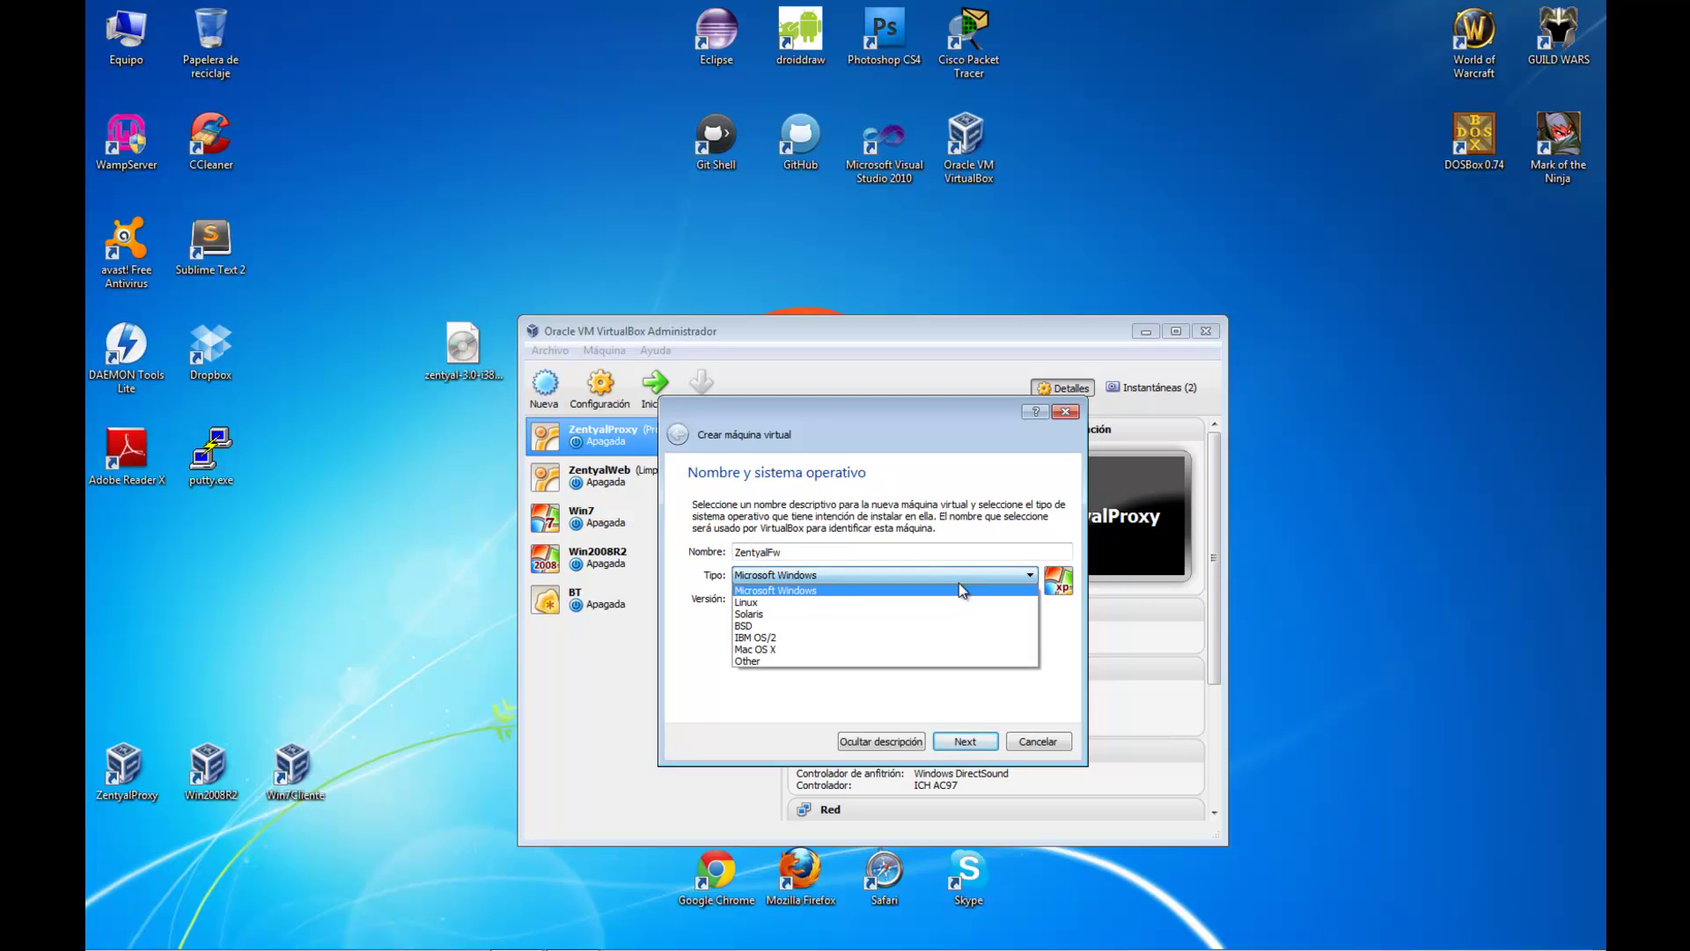
click(942, 599)
click(963, 744)
drag(1027, 565, 1058, 564)
text(1024)
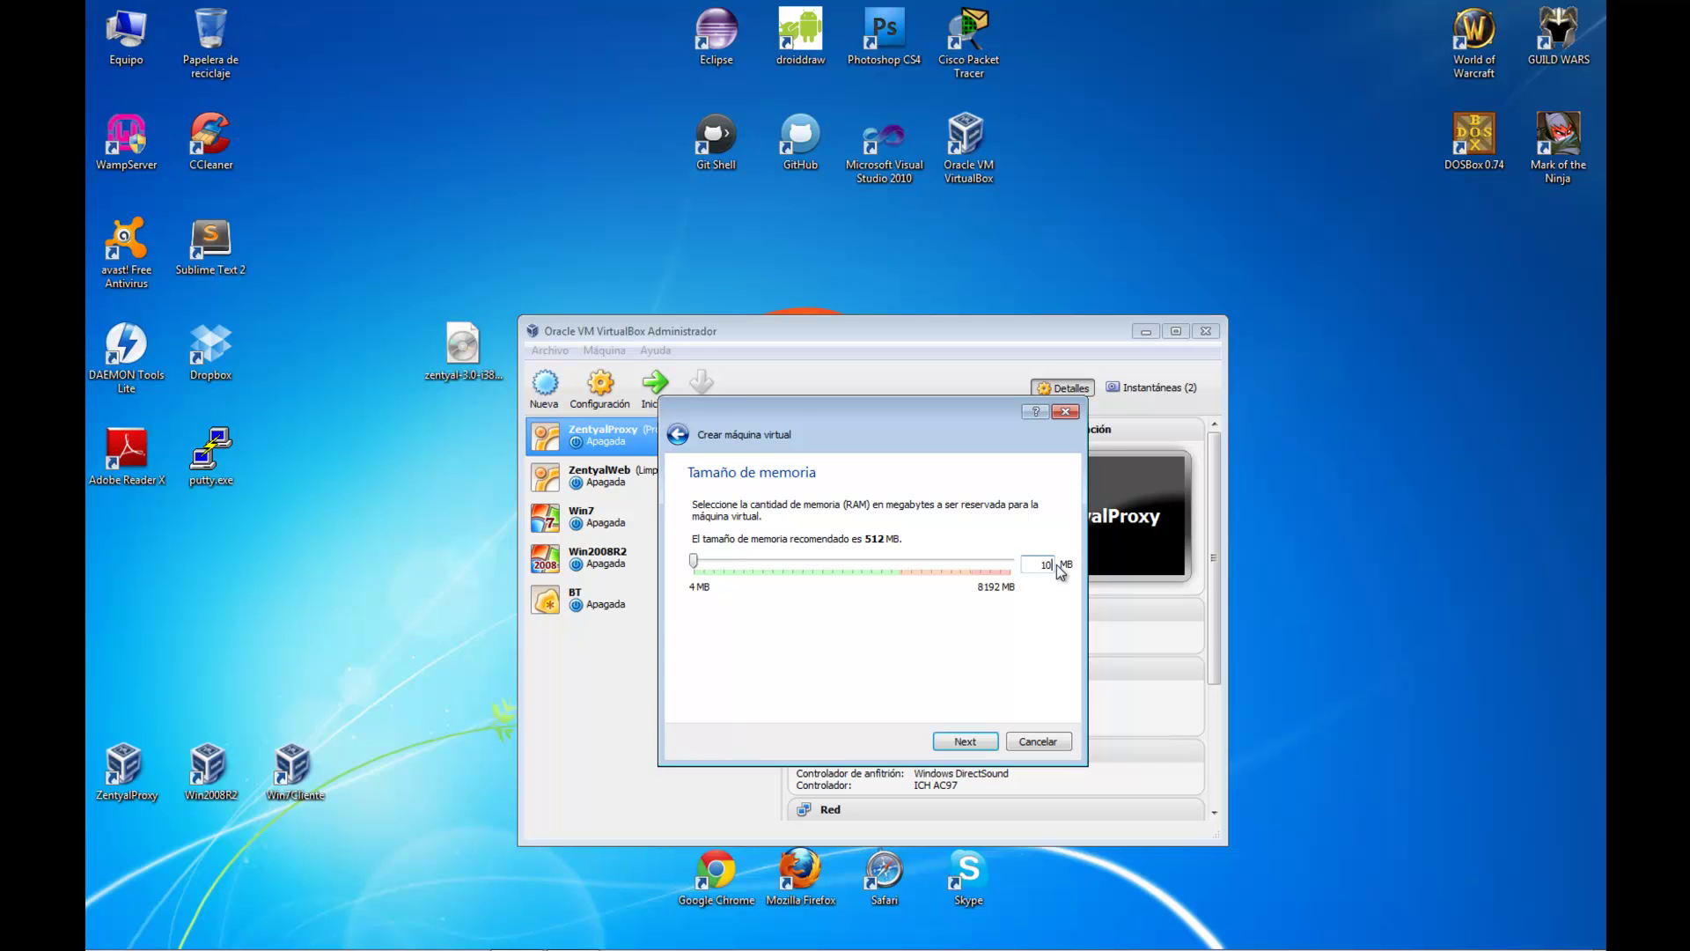
Create a new 8,00 GB VHD virtual hard disk to finish the machine
click(965, 741)
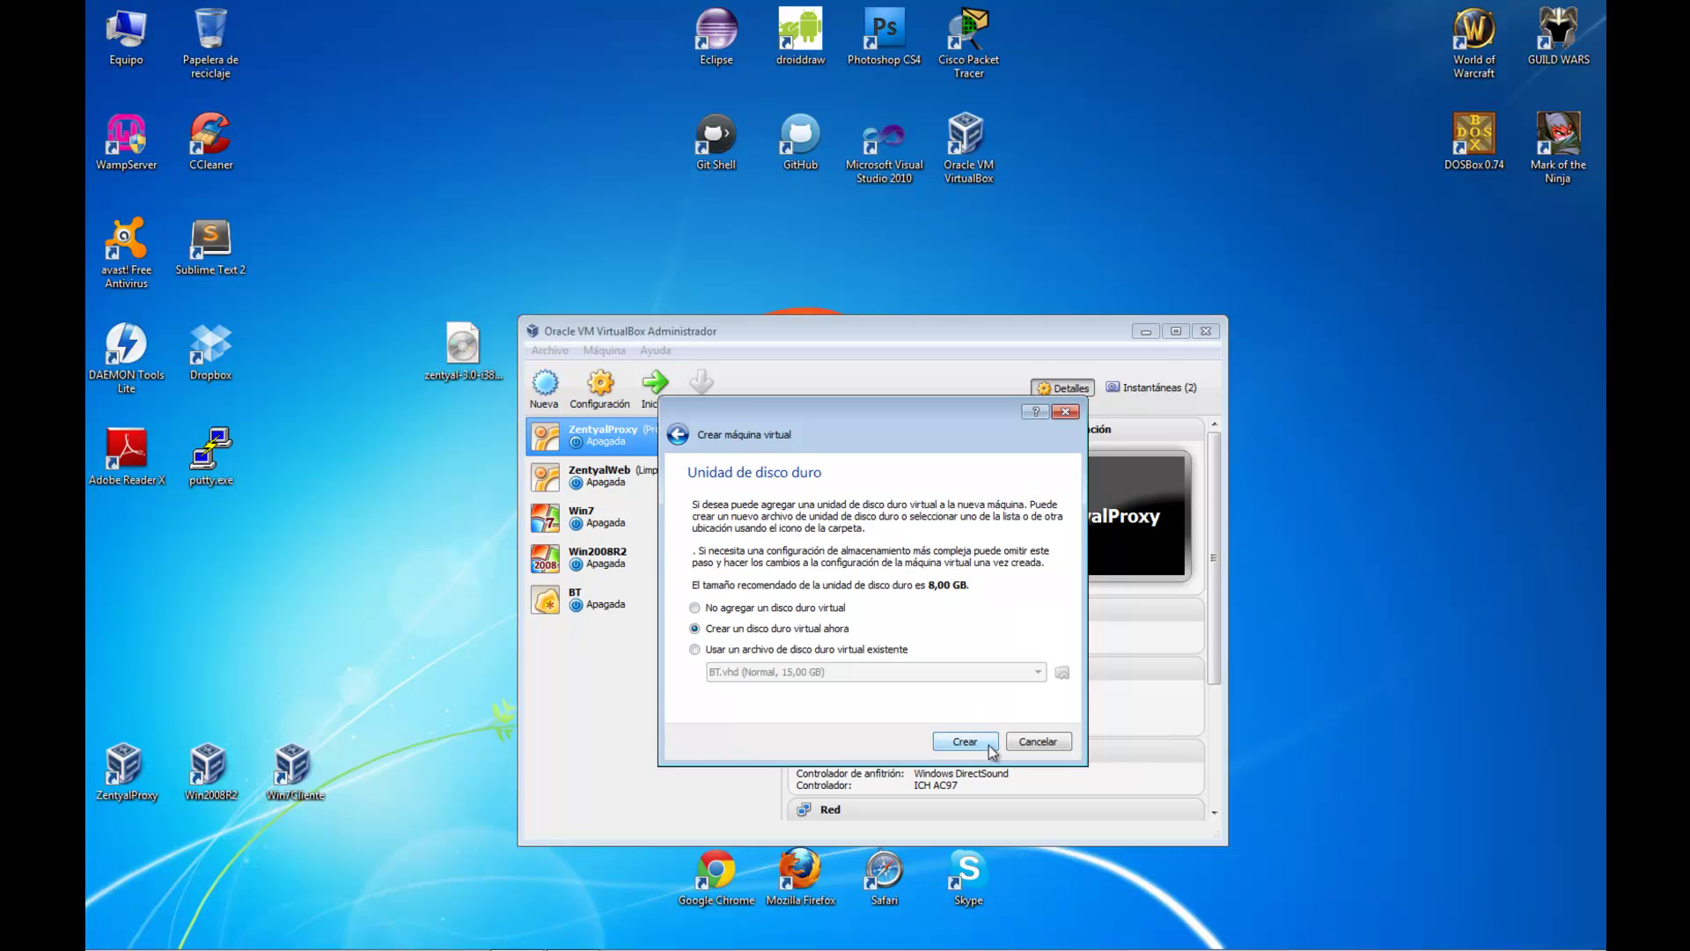
click(964, 741)
click(667, 555)
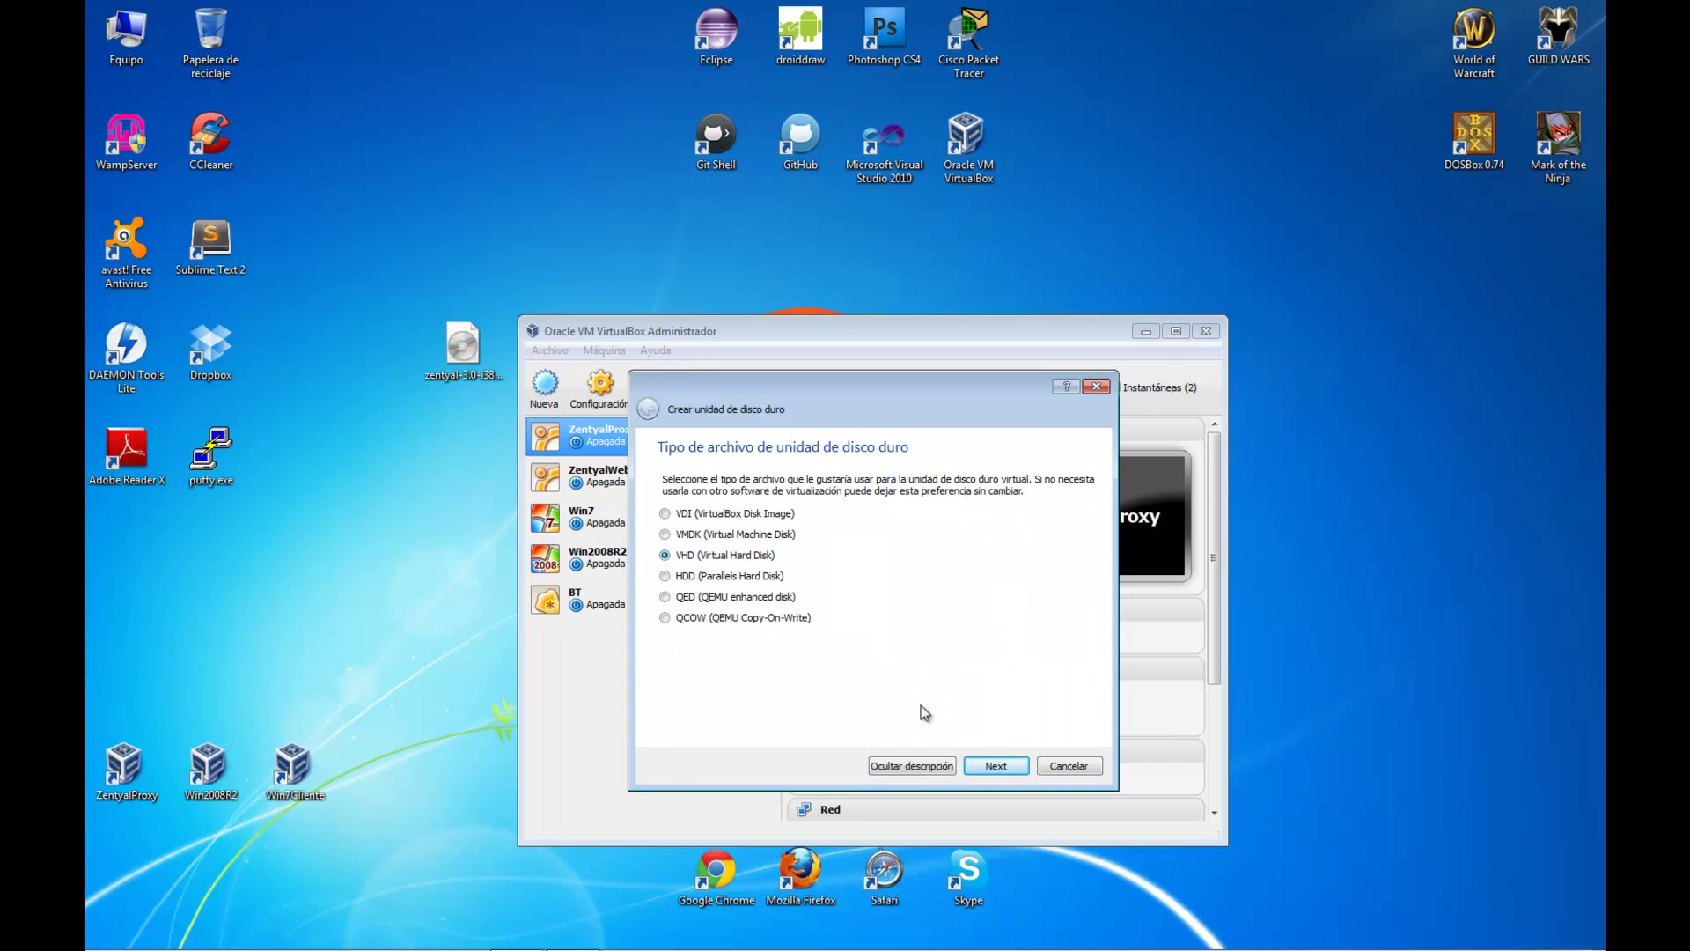
click(996, 765)
click(992, 765)
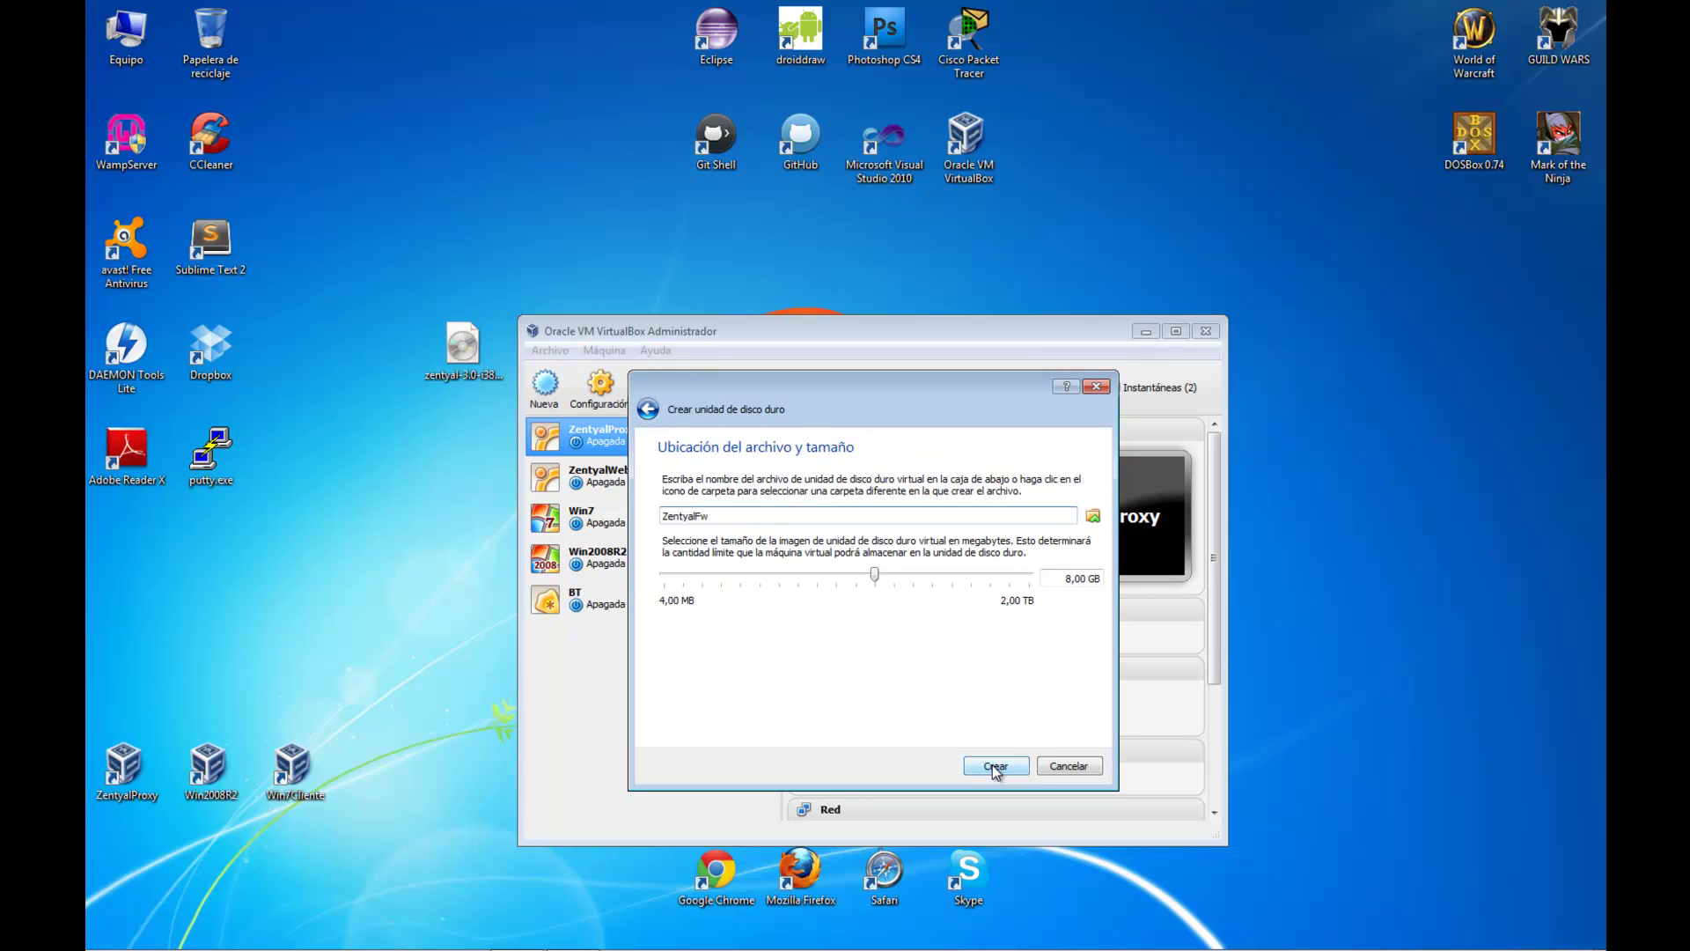
click(991, 764)
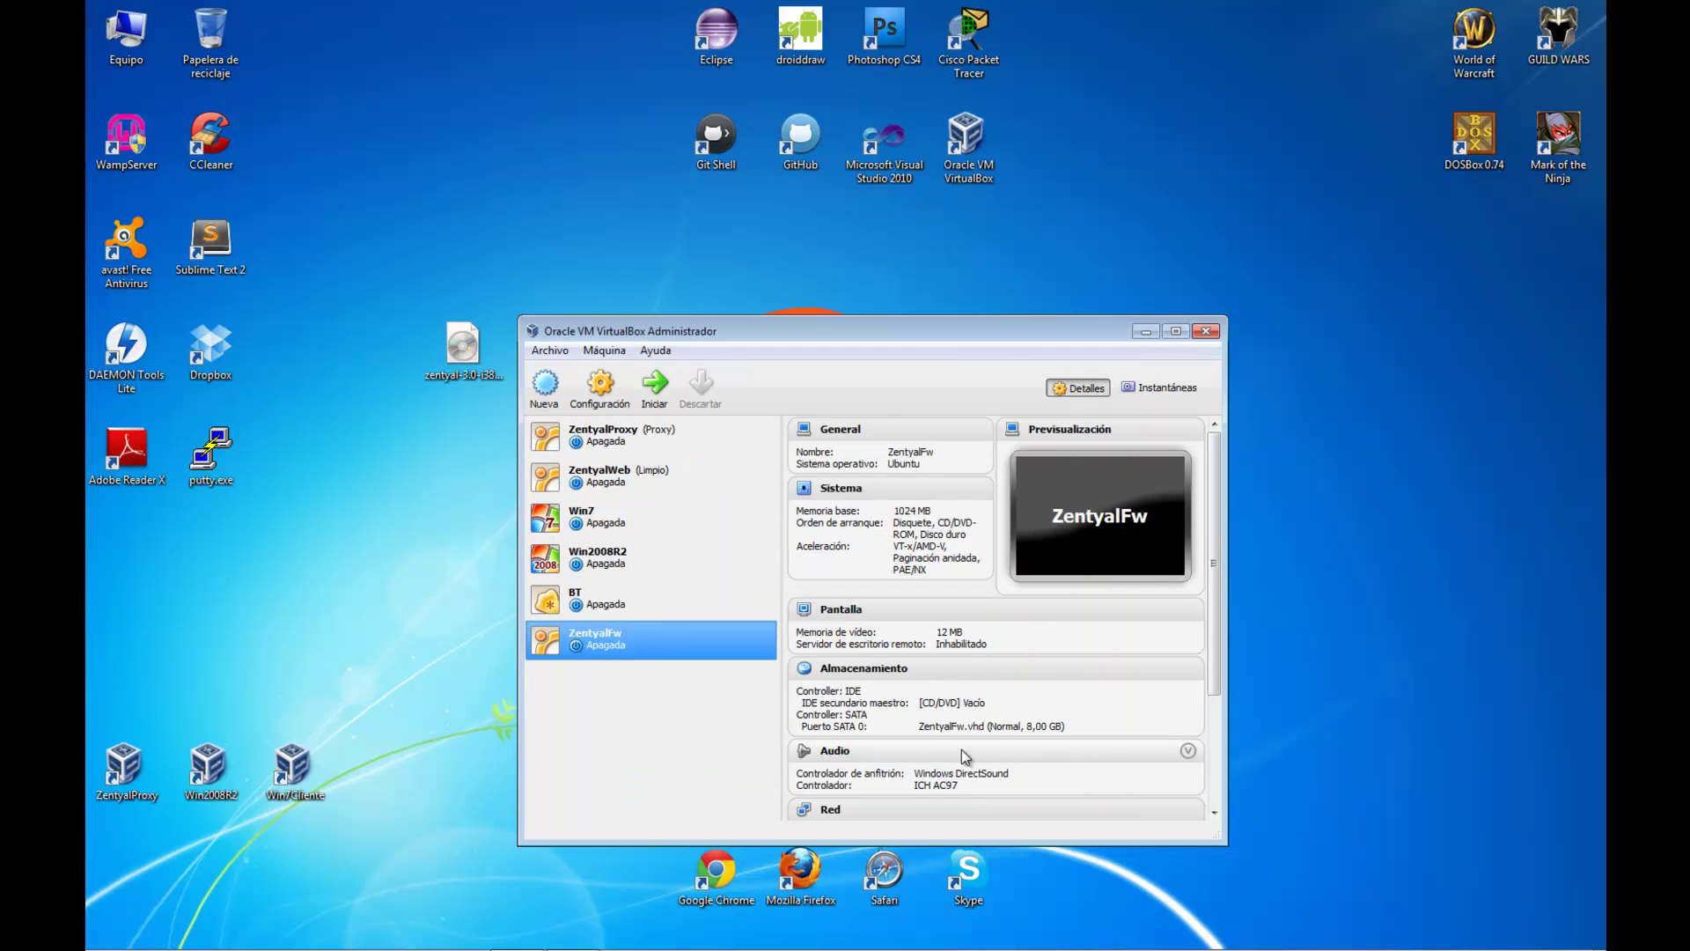
Set ZentyalFw's boot order to CD/DVD, hard disk, then network, with floppy disabled
click(602, 387)
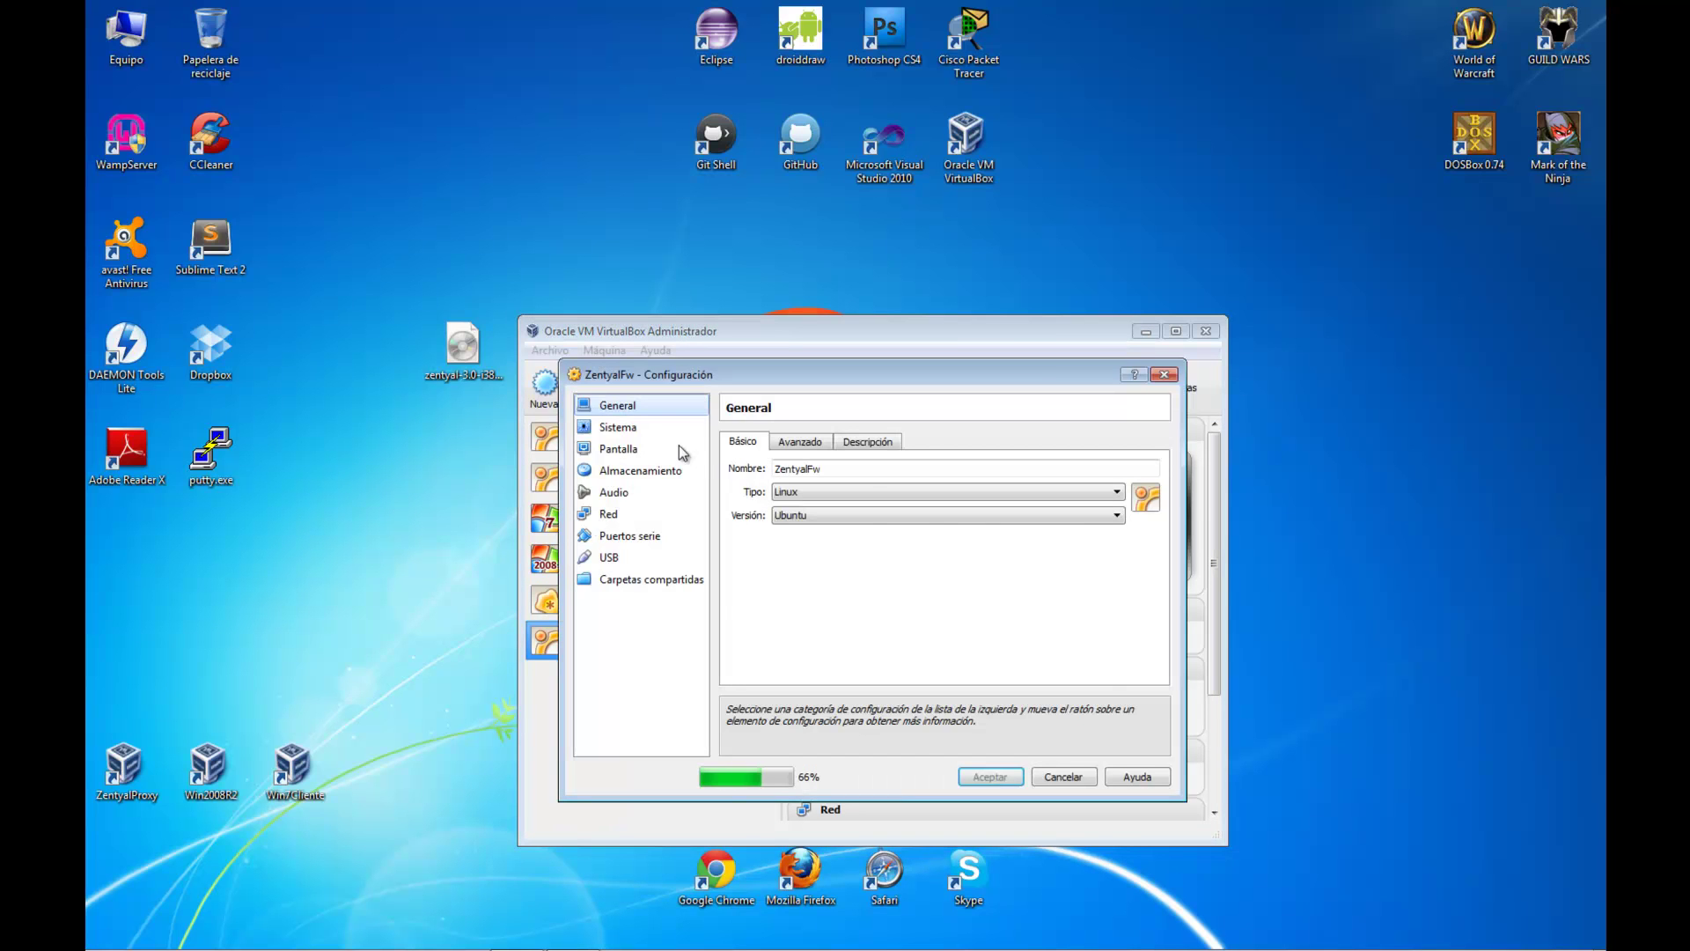
click(656, 431)
click(864, 511)
click(977, 526)
click(978, 526)
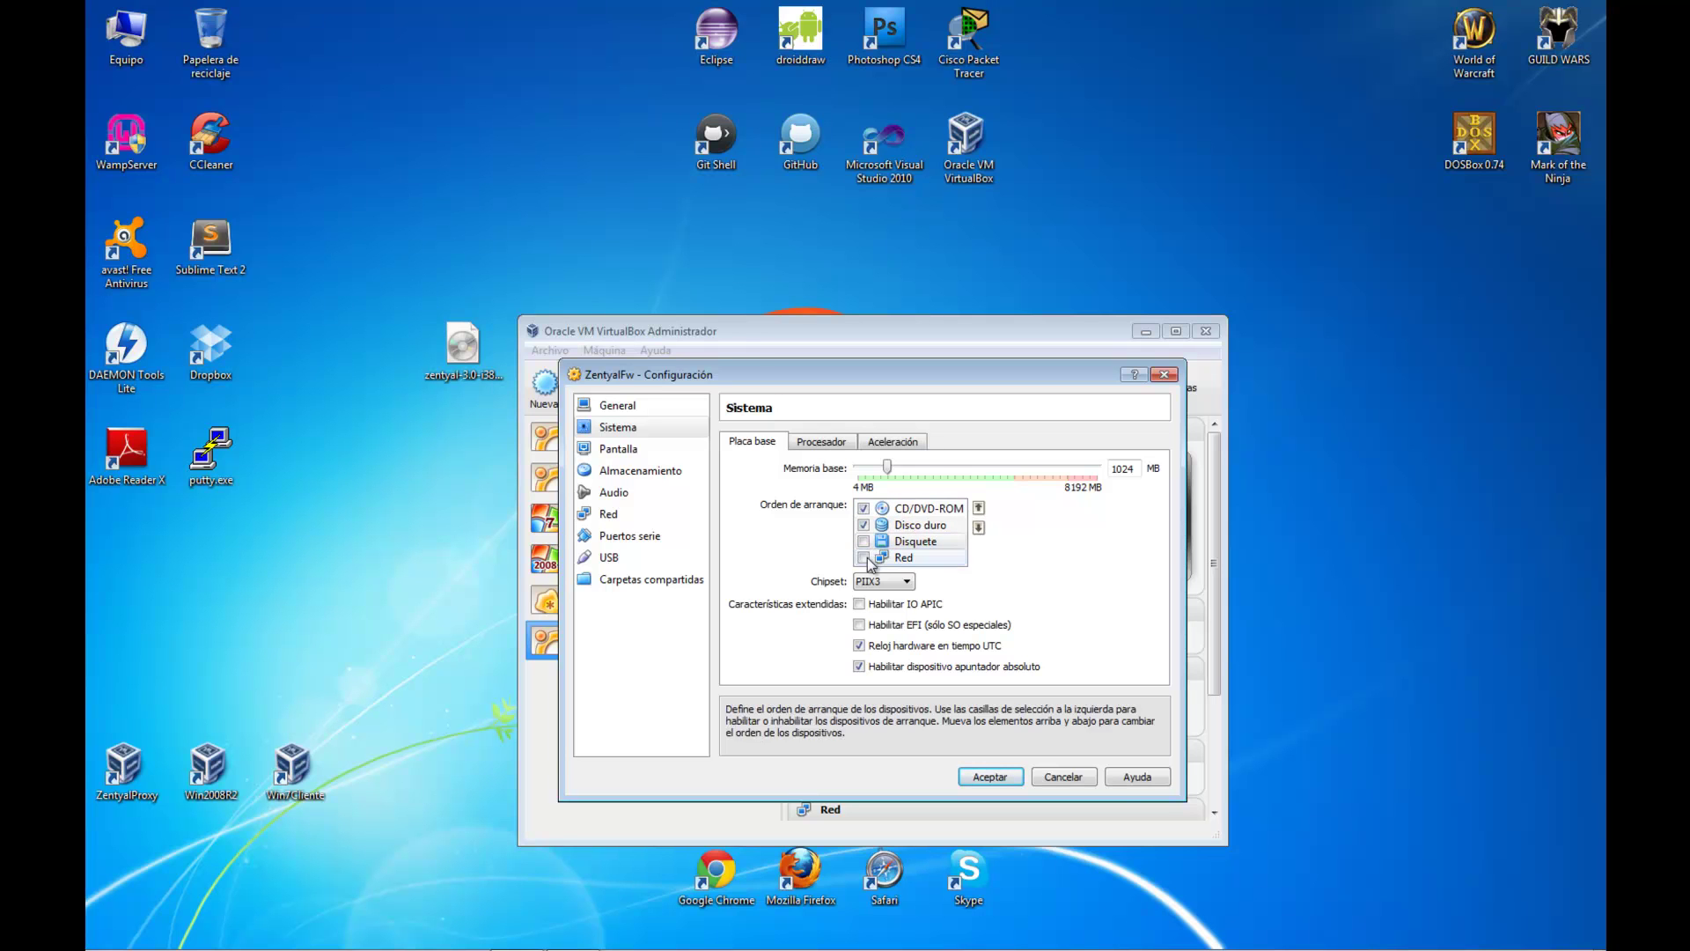
click(863, 558)
click(978, 508)
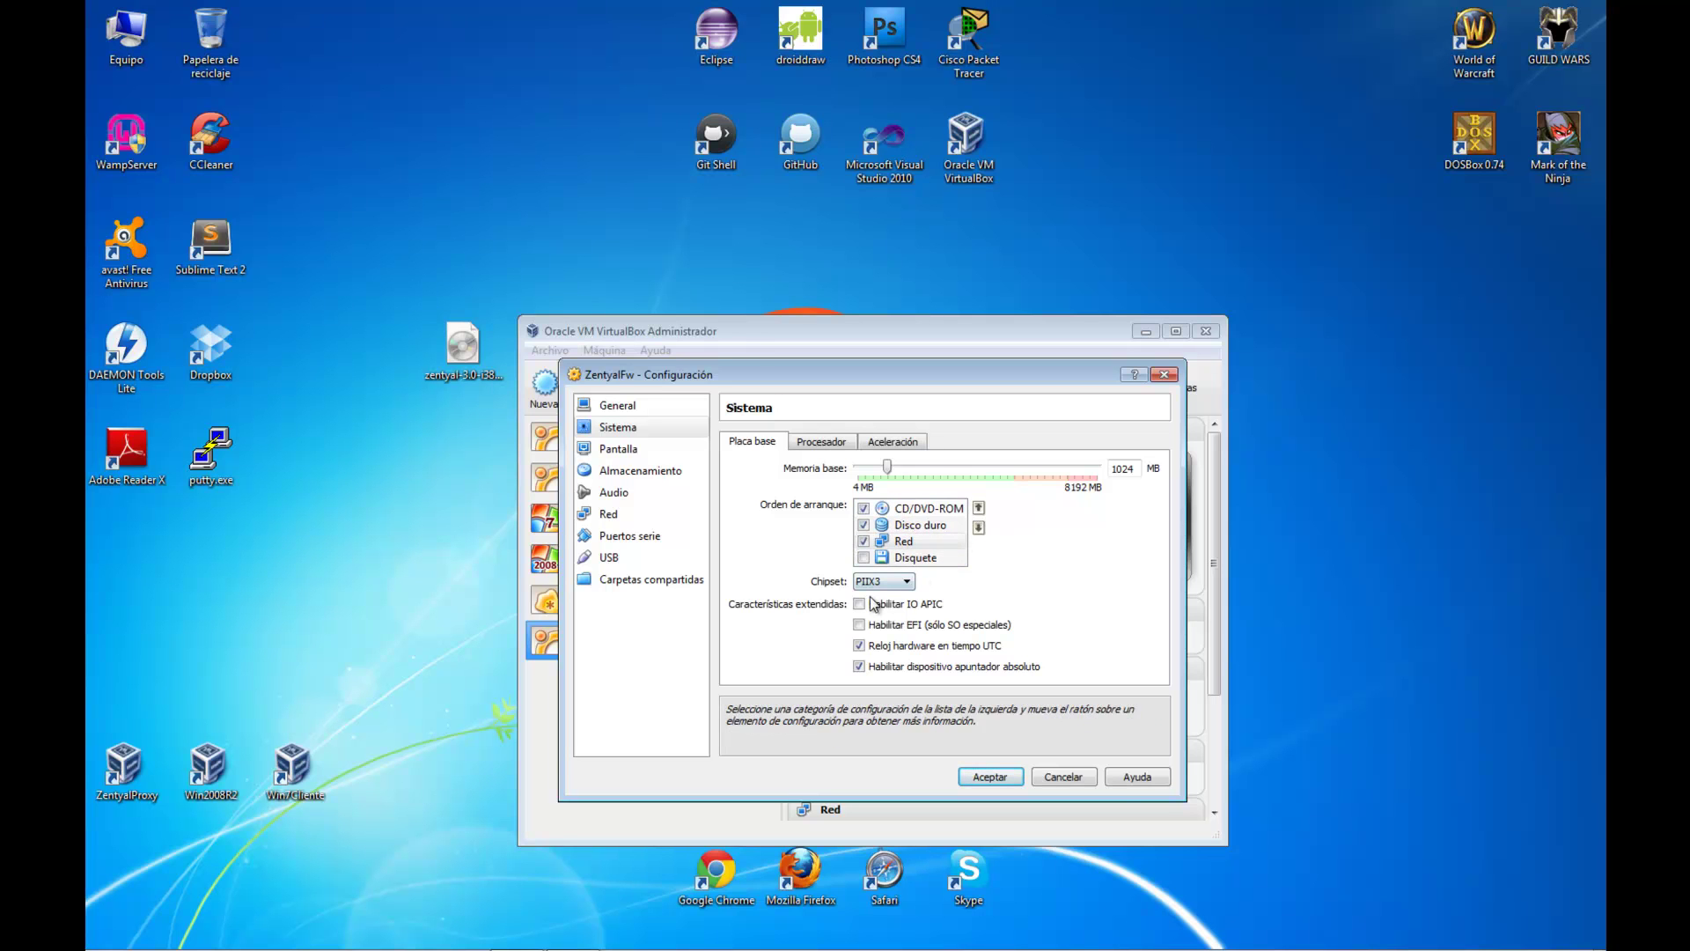
Make adapter 1 bridged and enable adapter 2 on internal network intnet, saving the settings
click(635, 518)
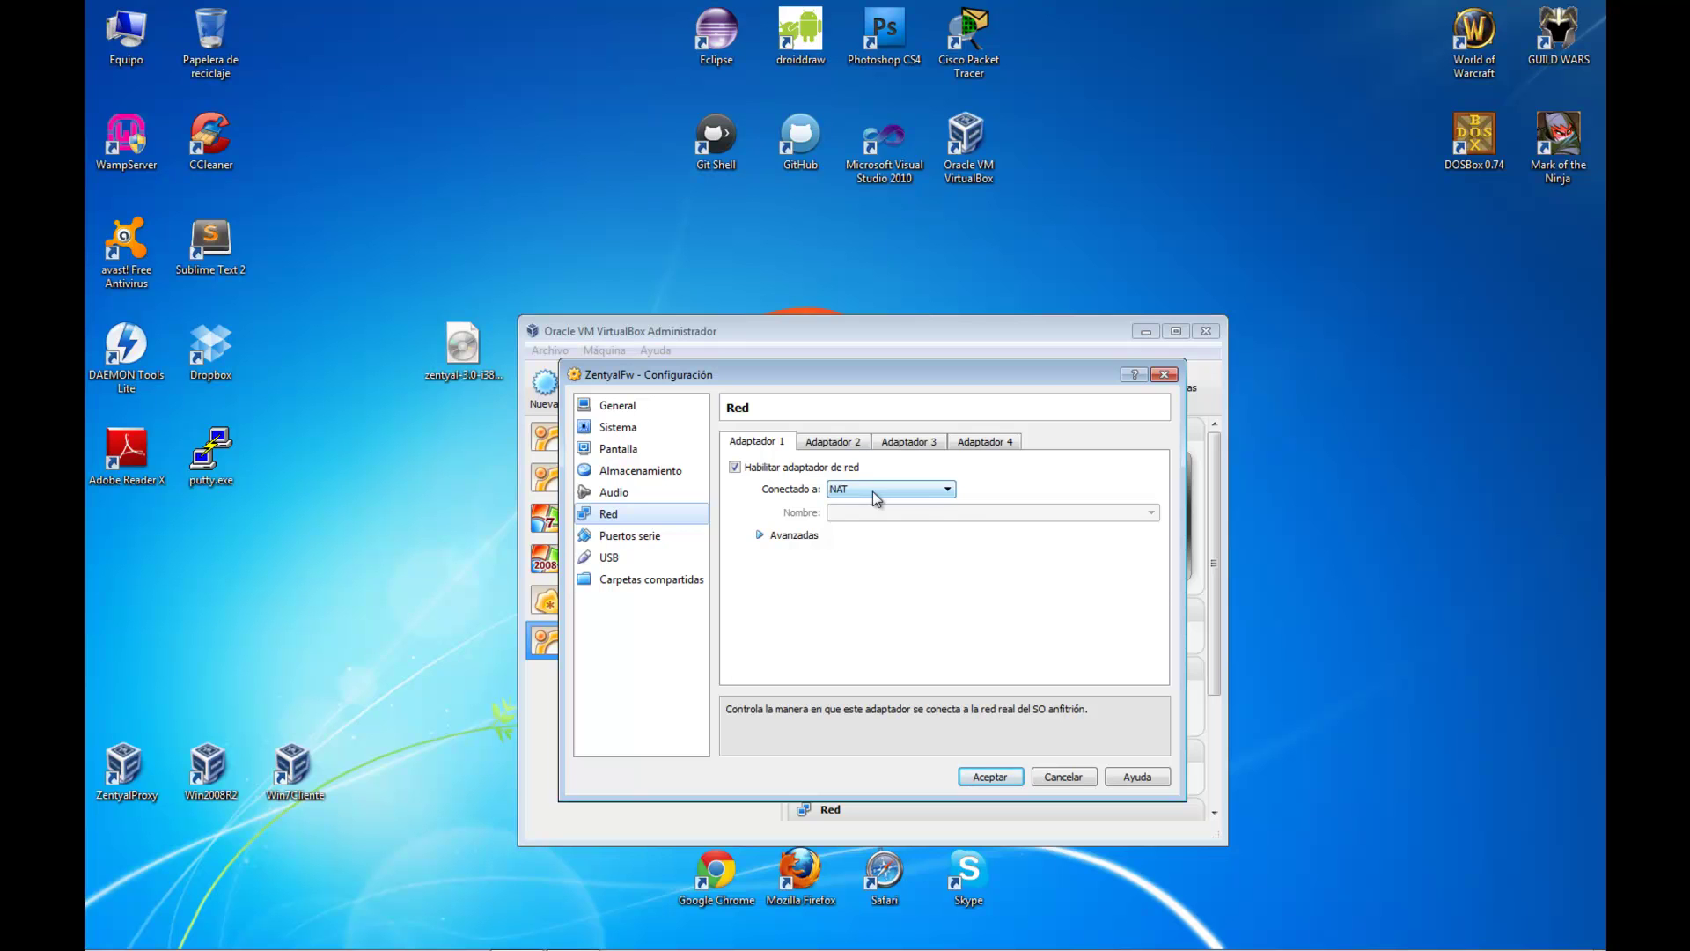
click(873, 491)
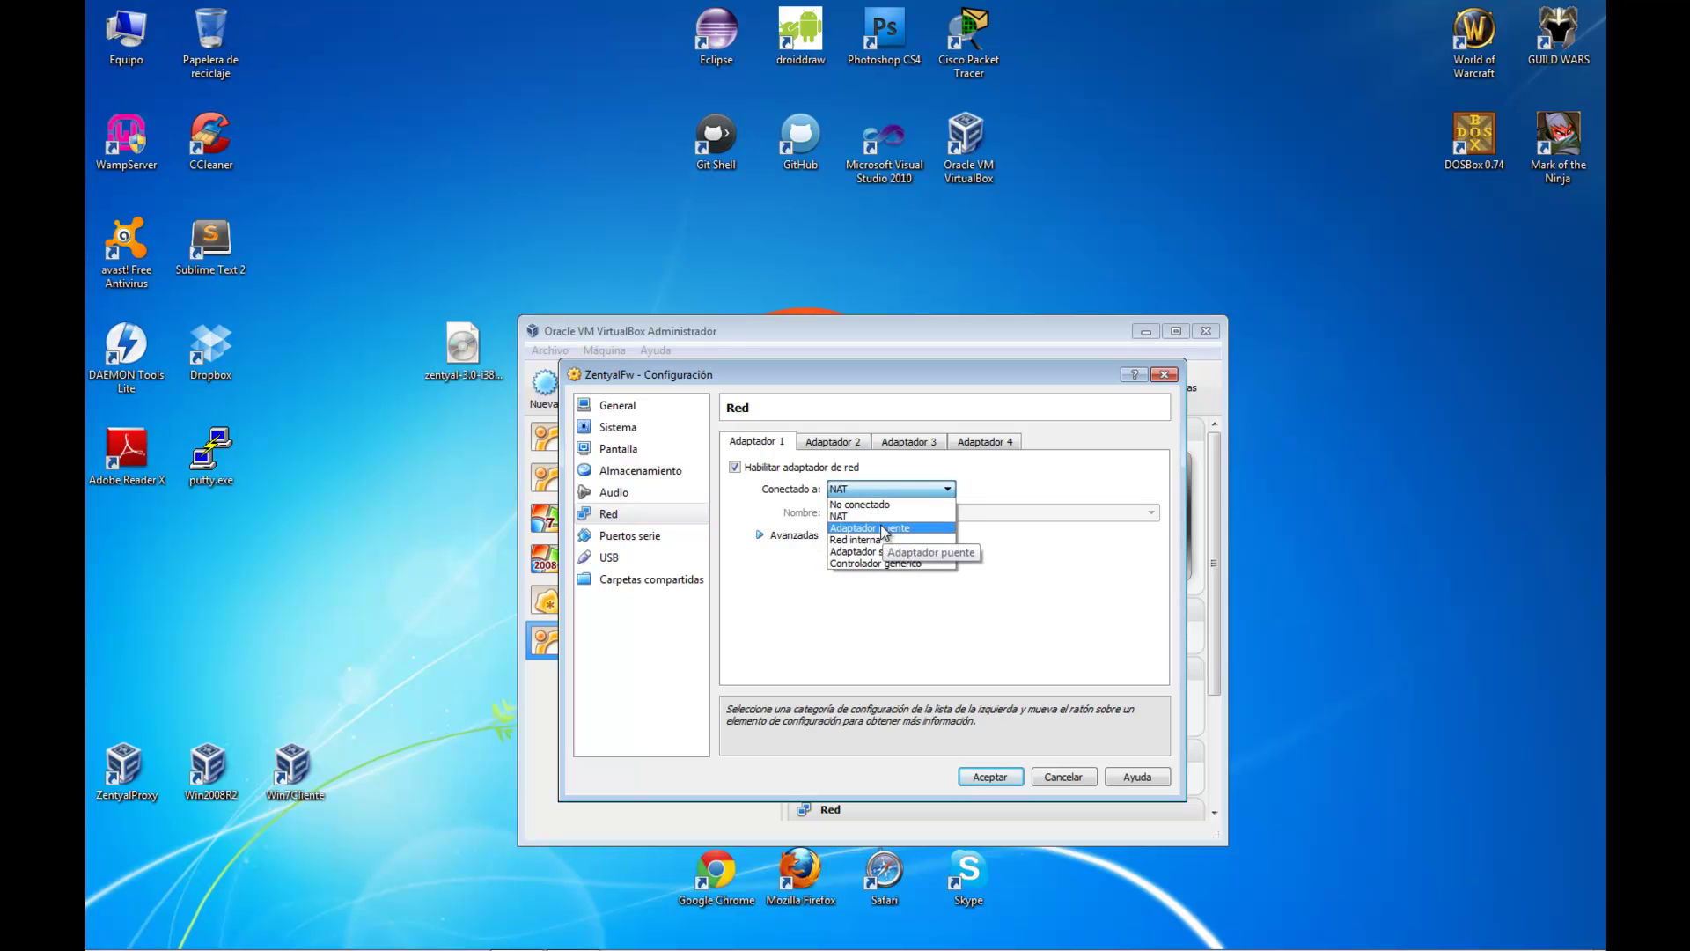
click(881, 528)
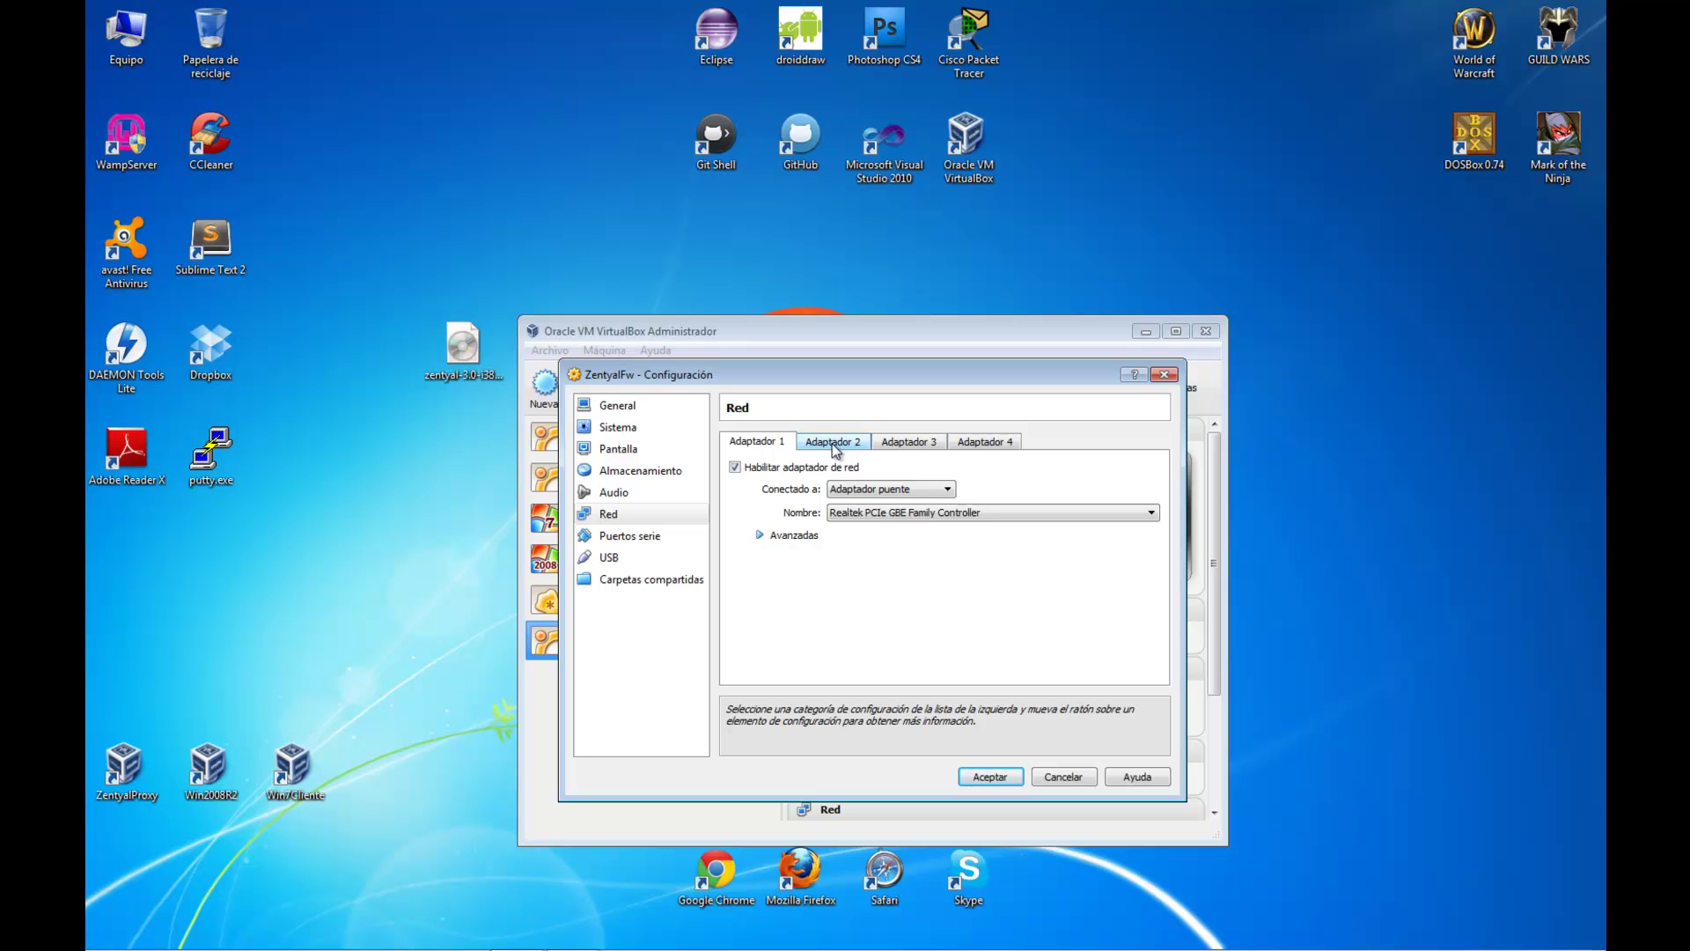
click(832, 442)
click(826, 469)
click(871, 491)
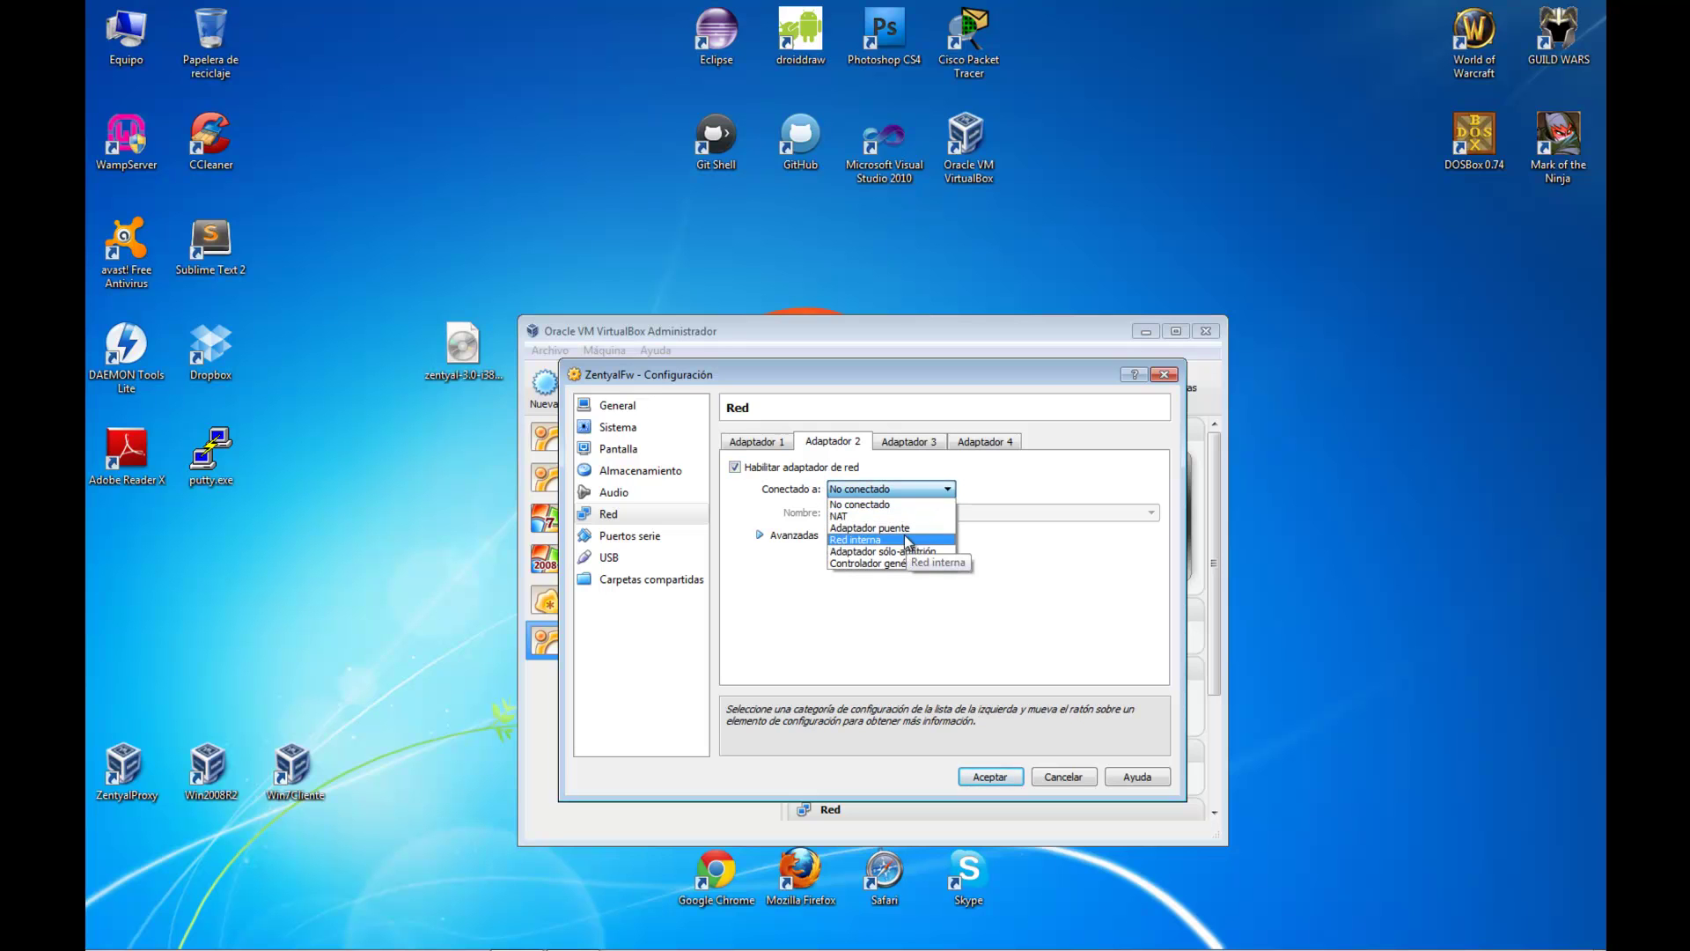
click(908, 541)
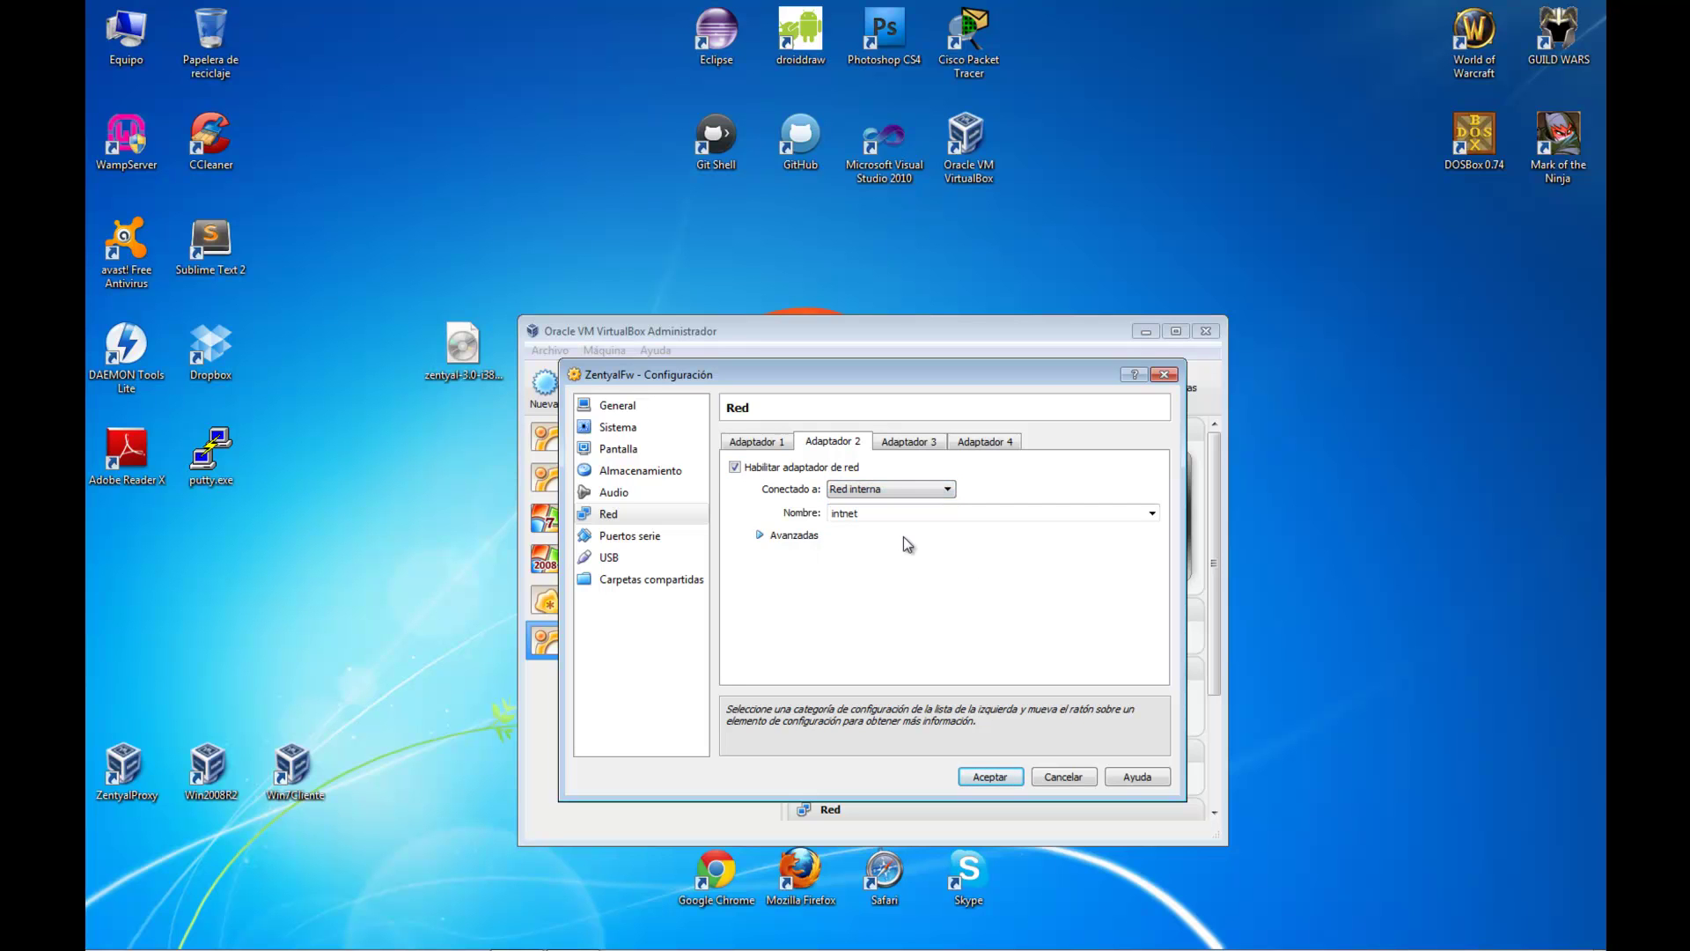
click(999, 776)
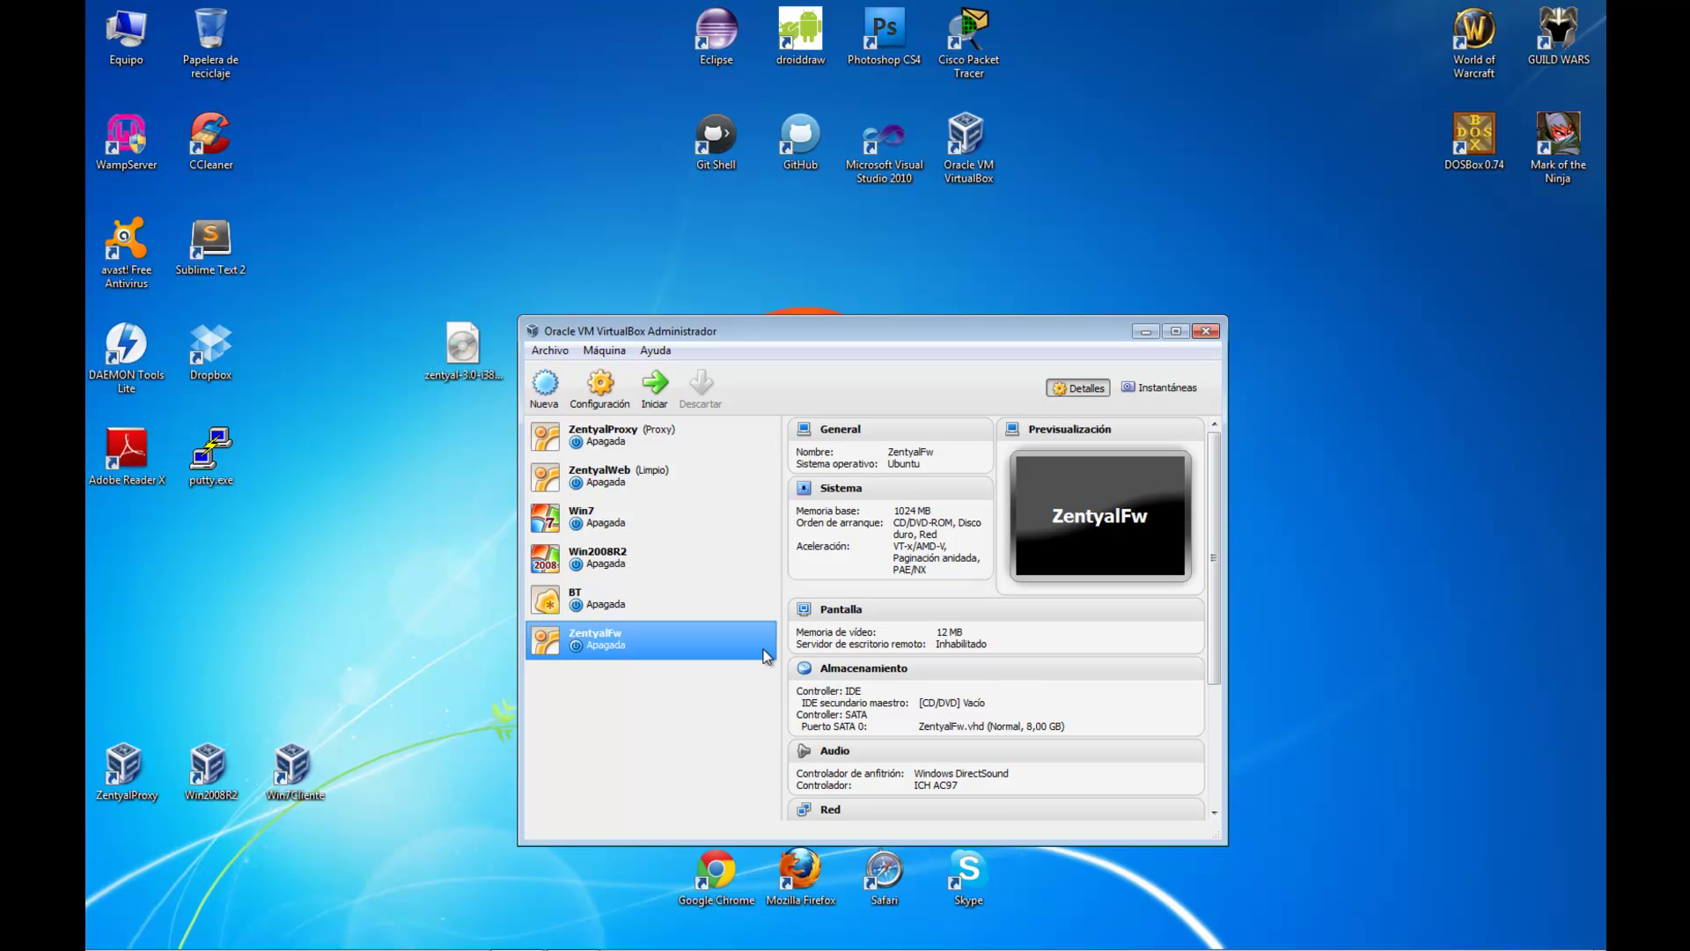
Boot ZentyalFw from zentyal-3.0-i386.iso and minimize the VirtualBox Manager window
click(659, 399)
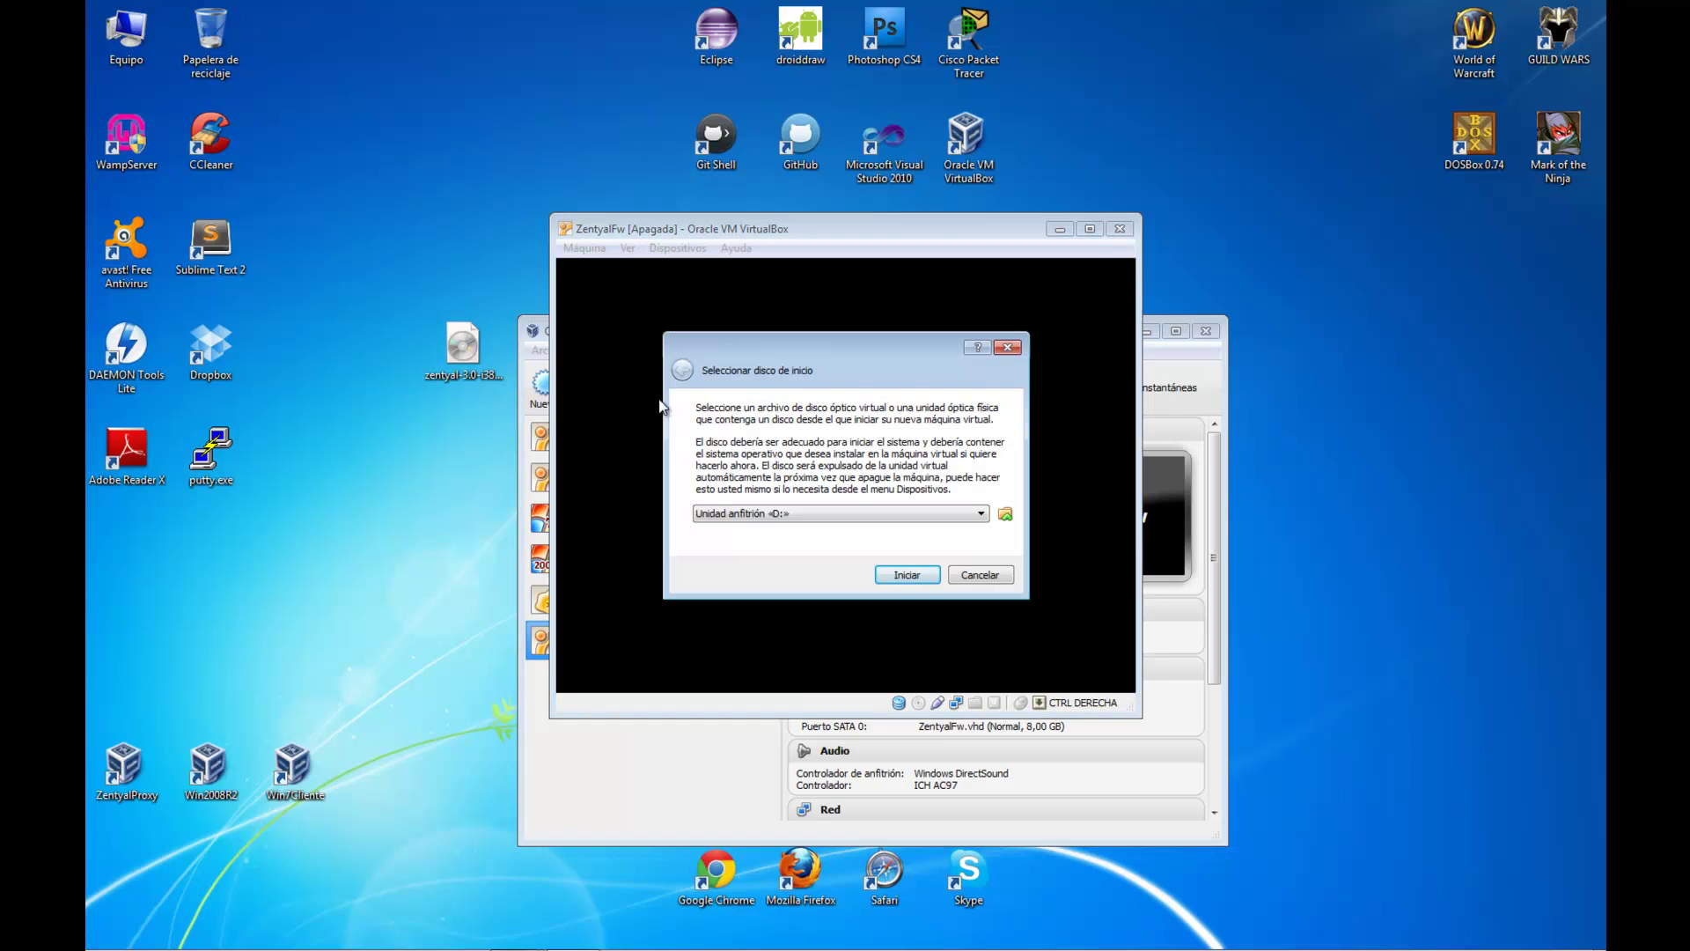
click(1004, 517)
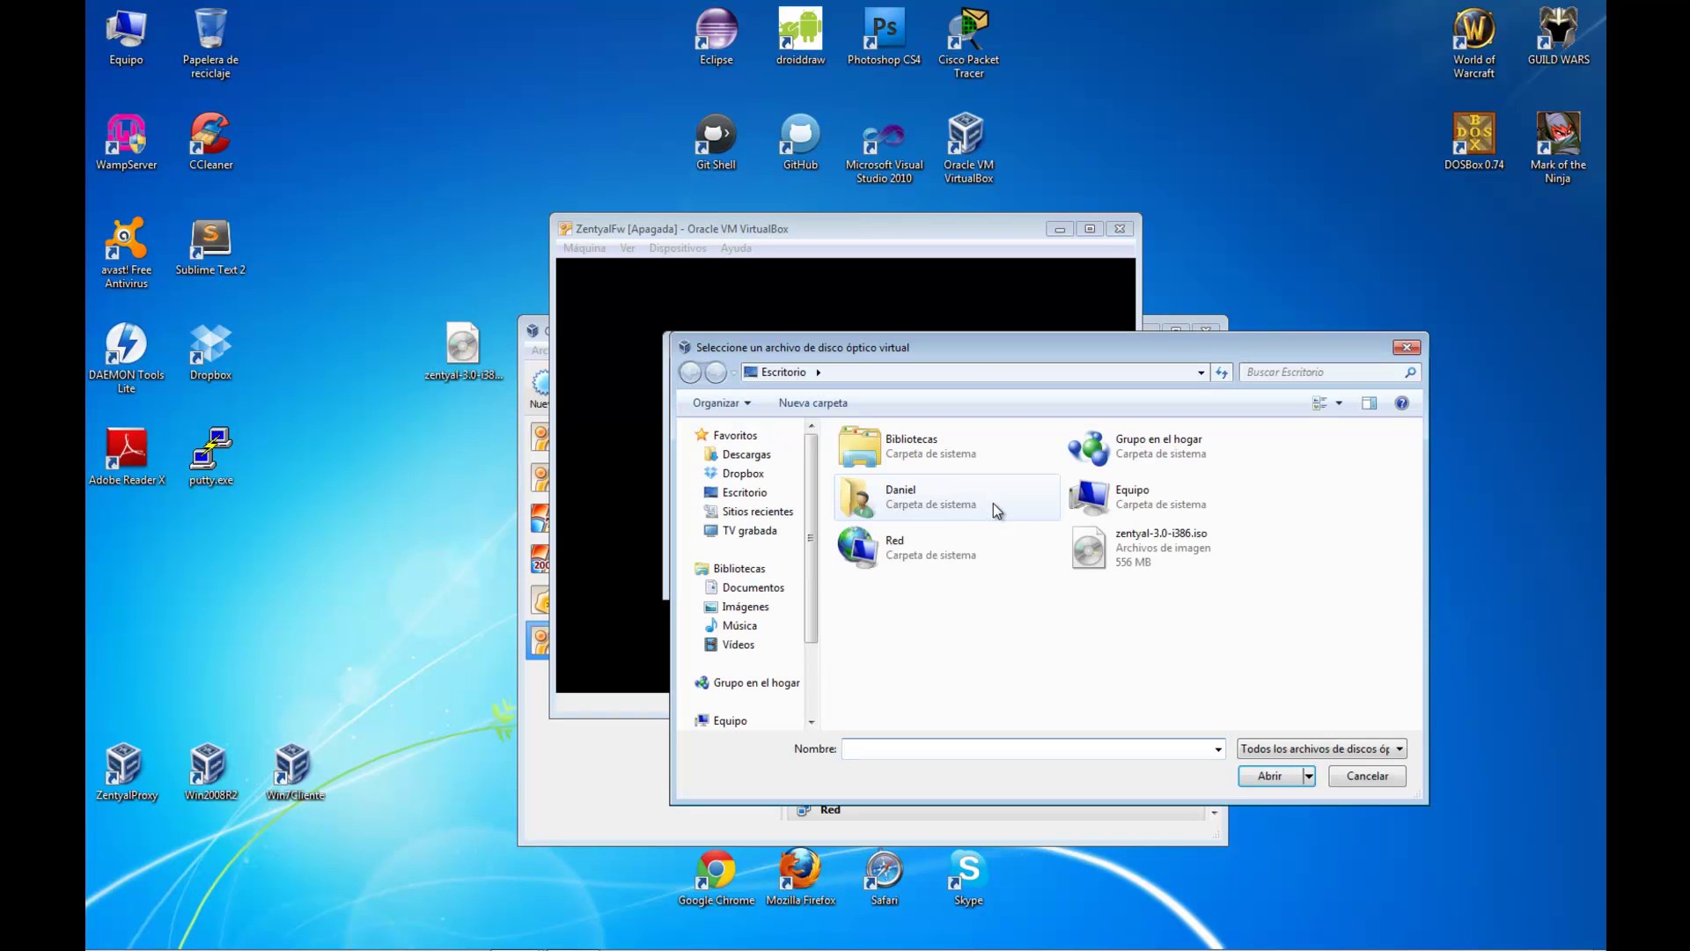
click(1208, 554)
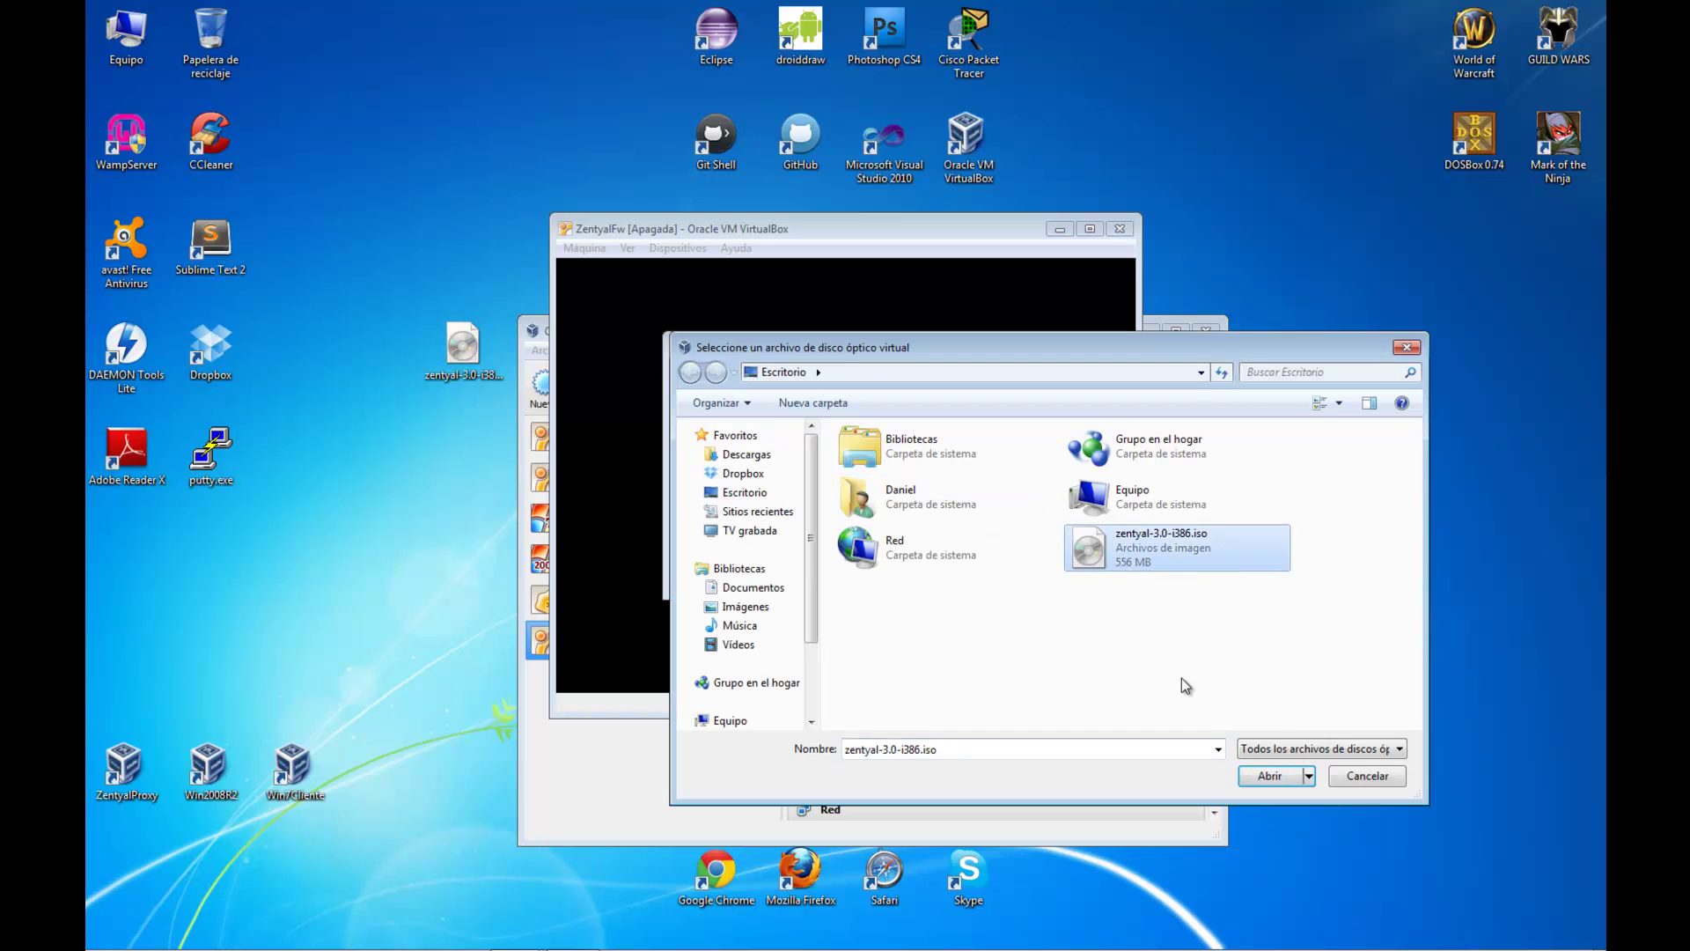
click(1280, 773)
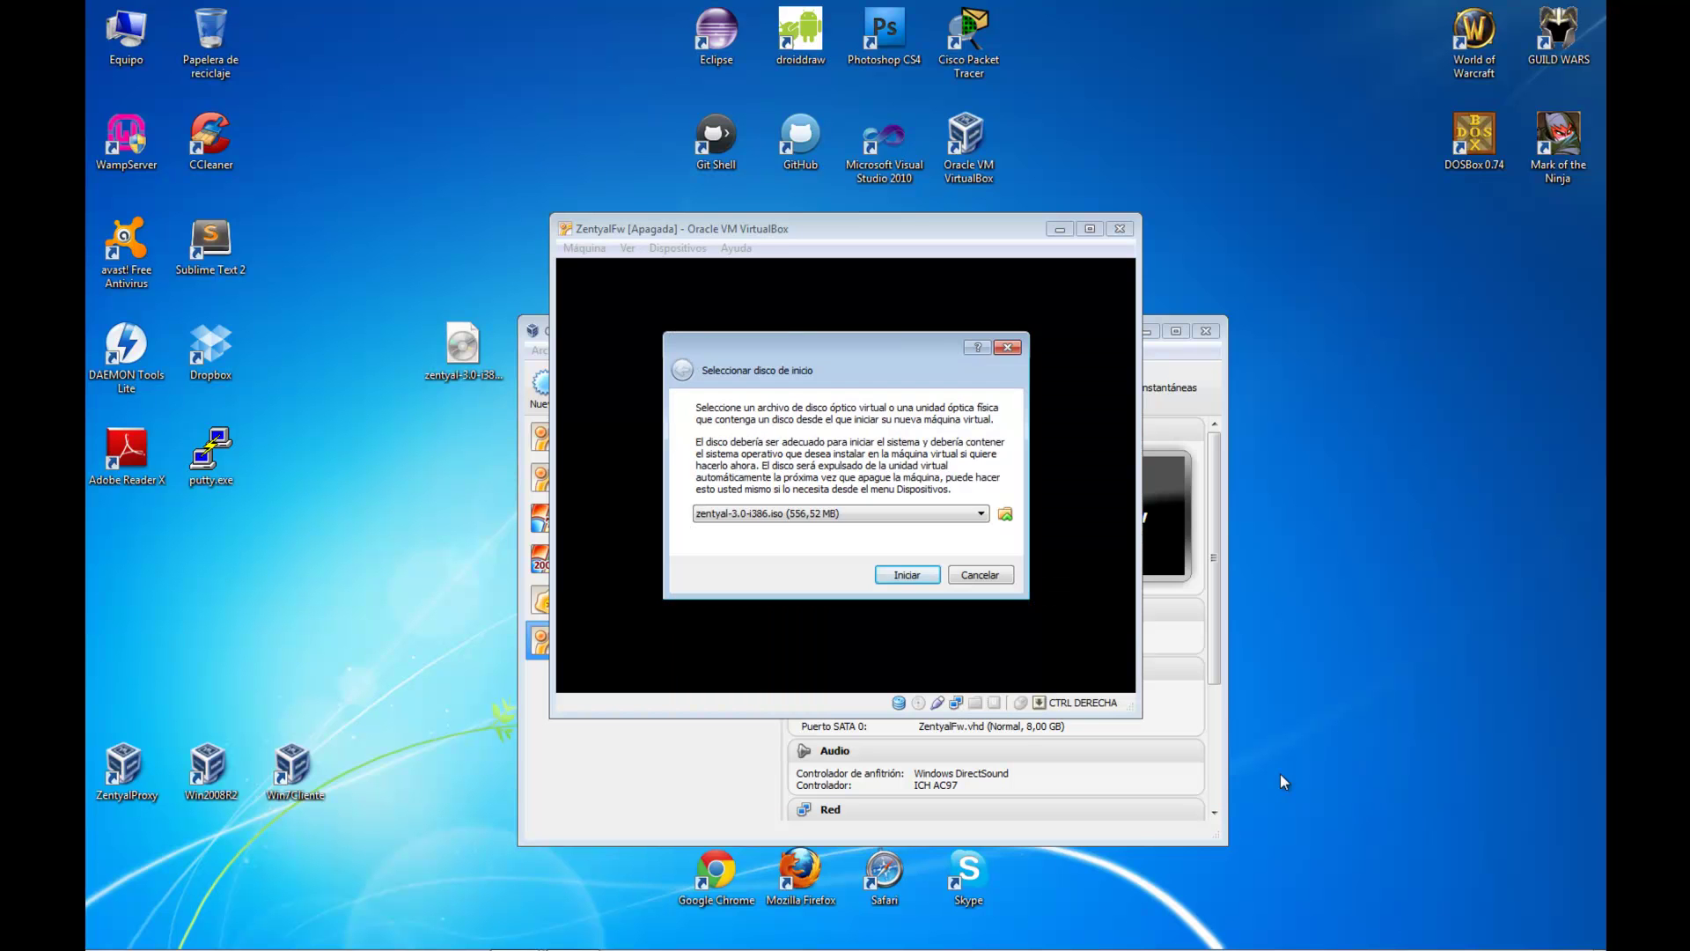
click(922, 576)
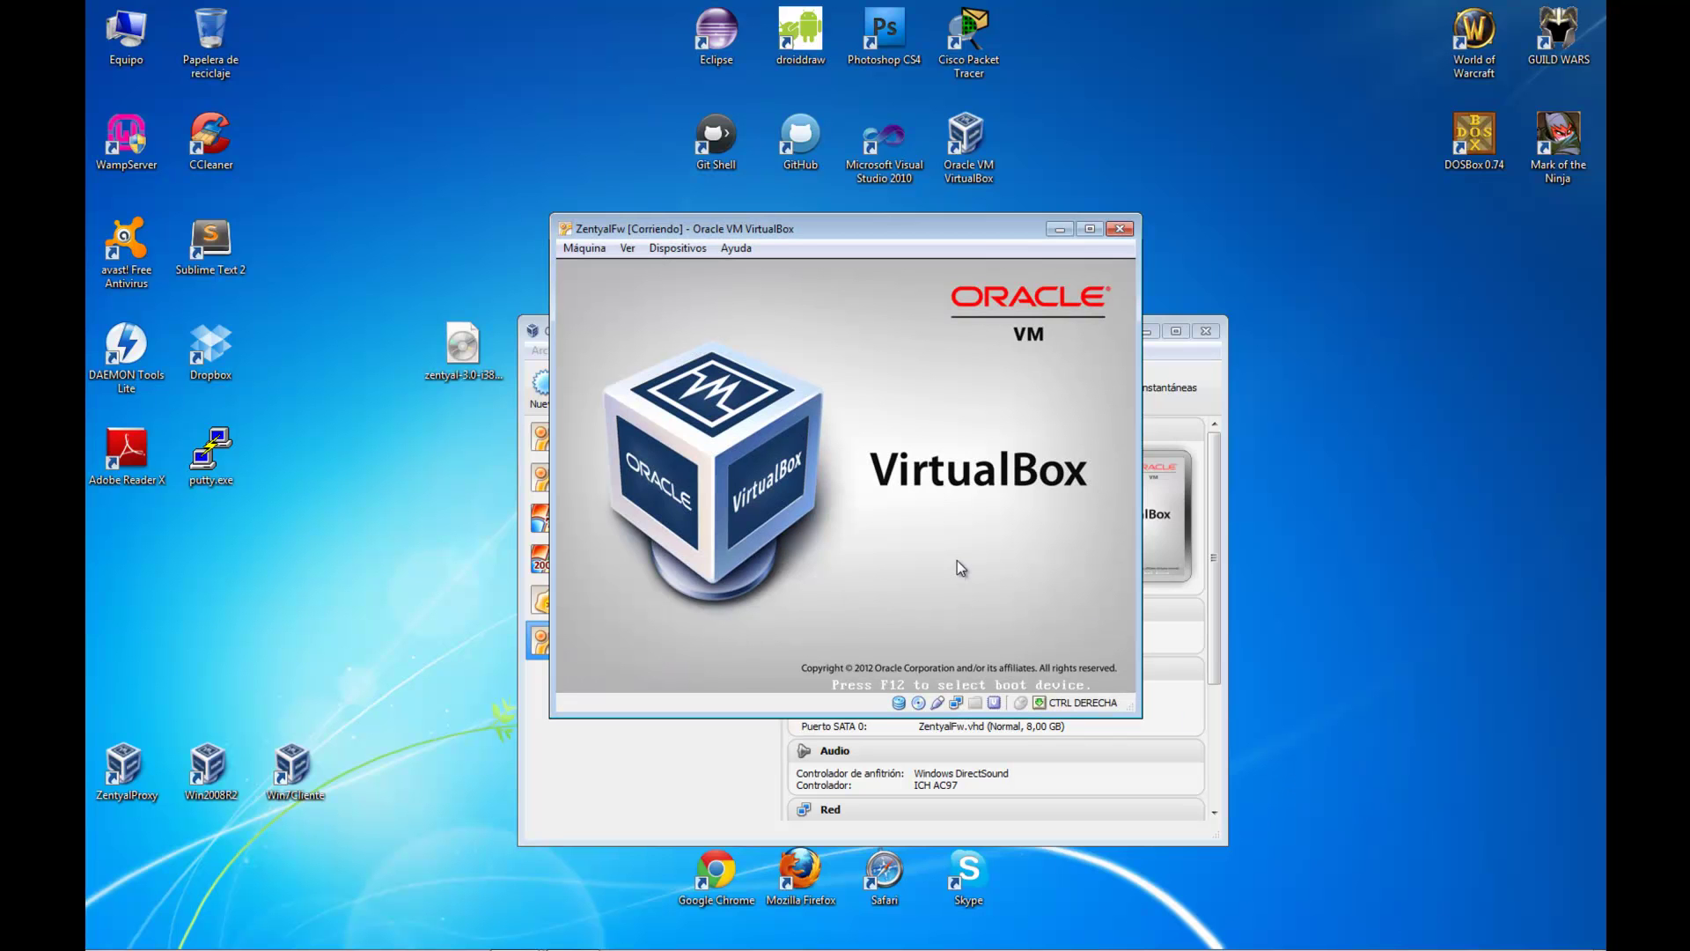
click(1149, 331)
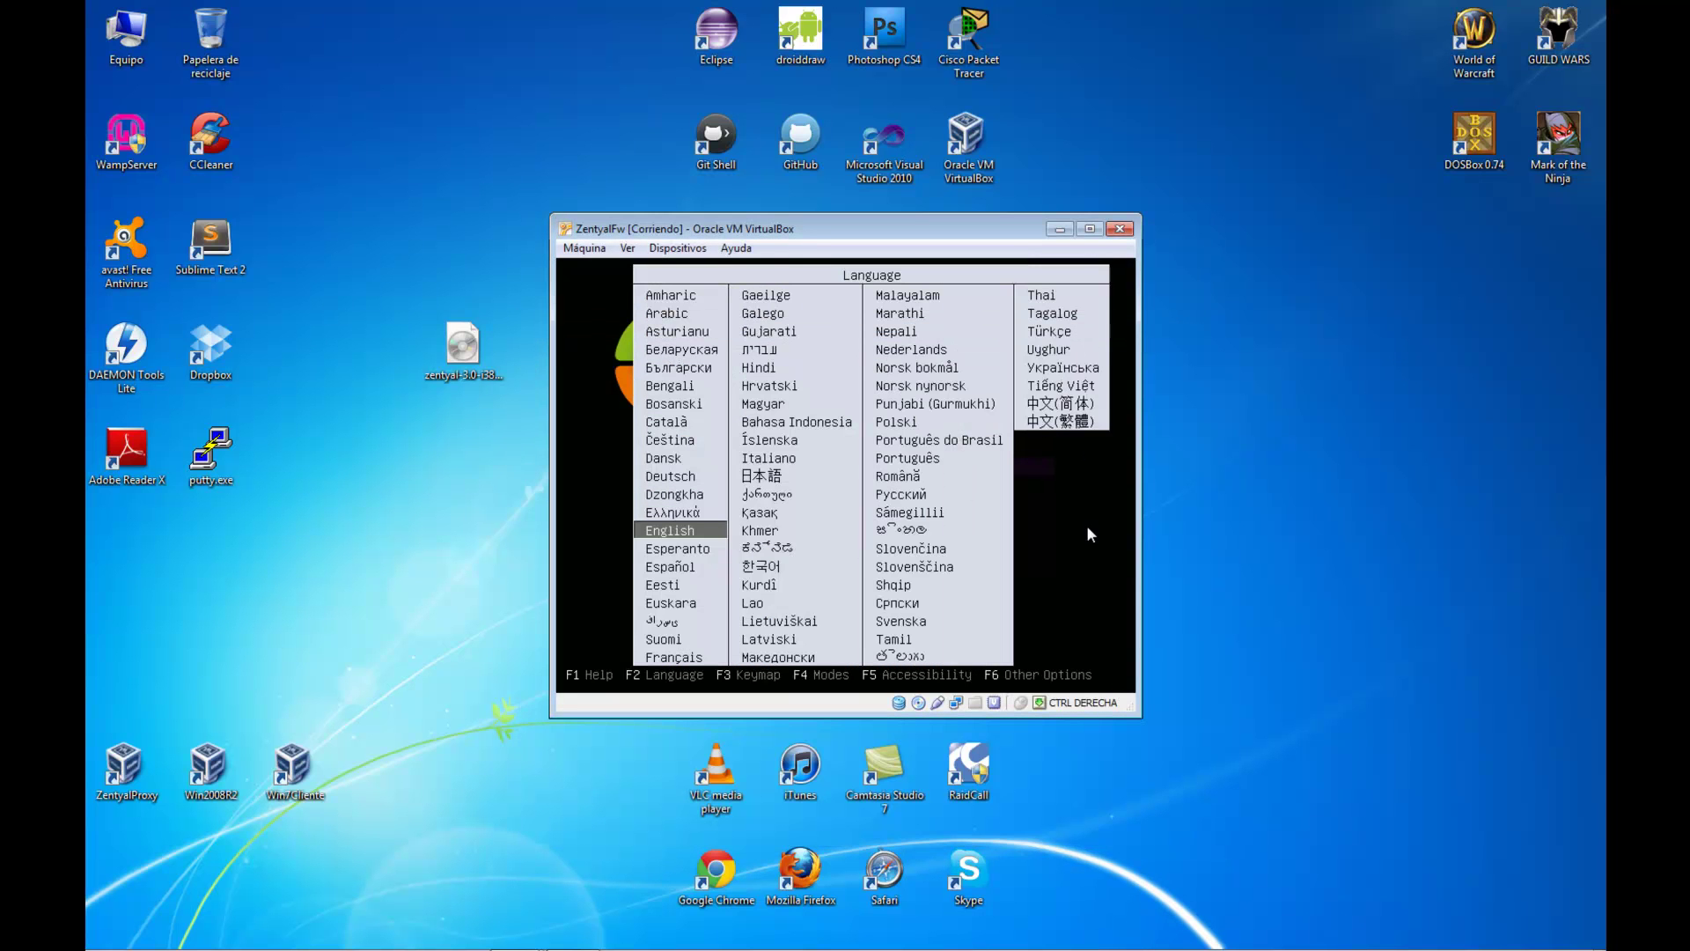
Install Zentyal 3.0 erasing the disk, in Spanish, with España location and Español keyboard
key(Down)
key(Down)
key(Return)
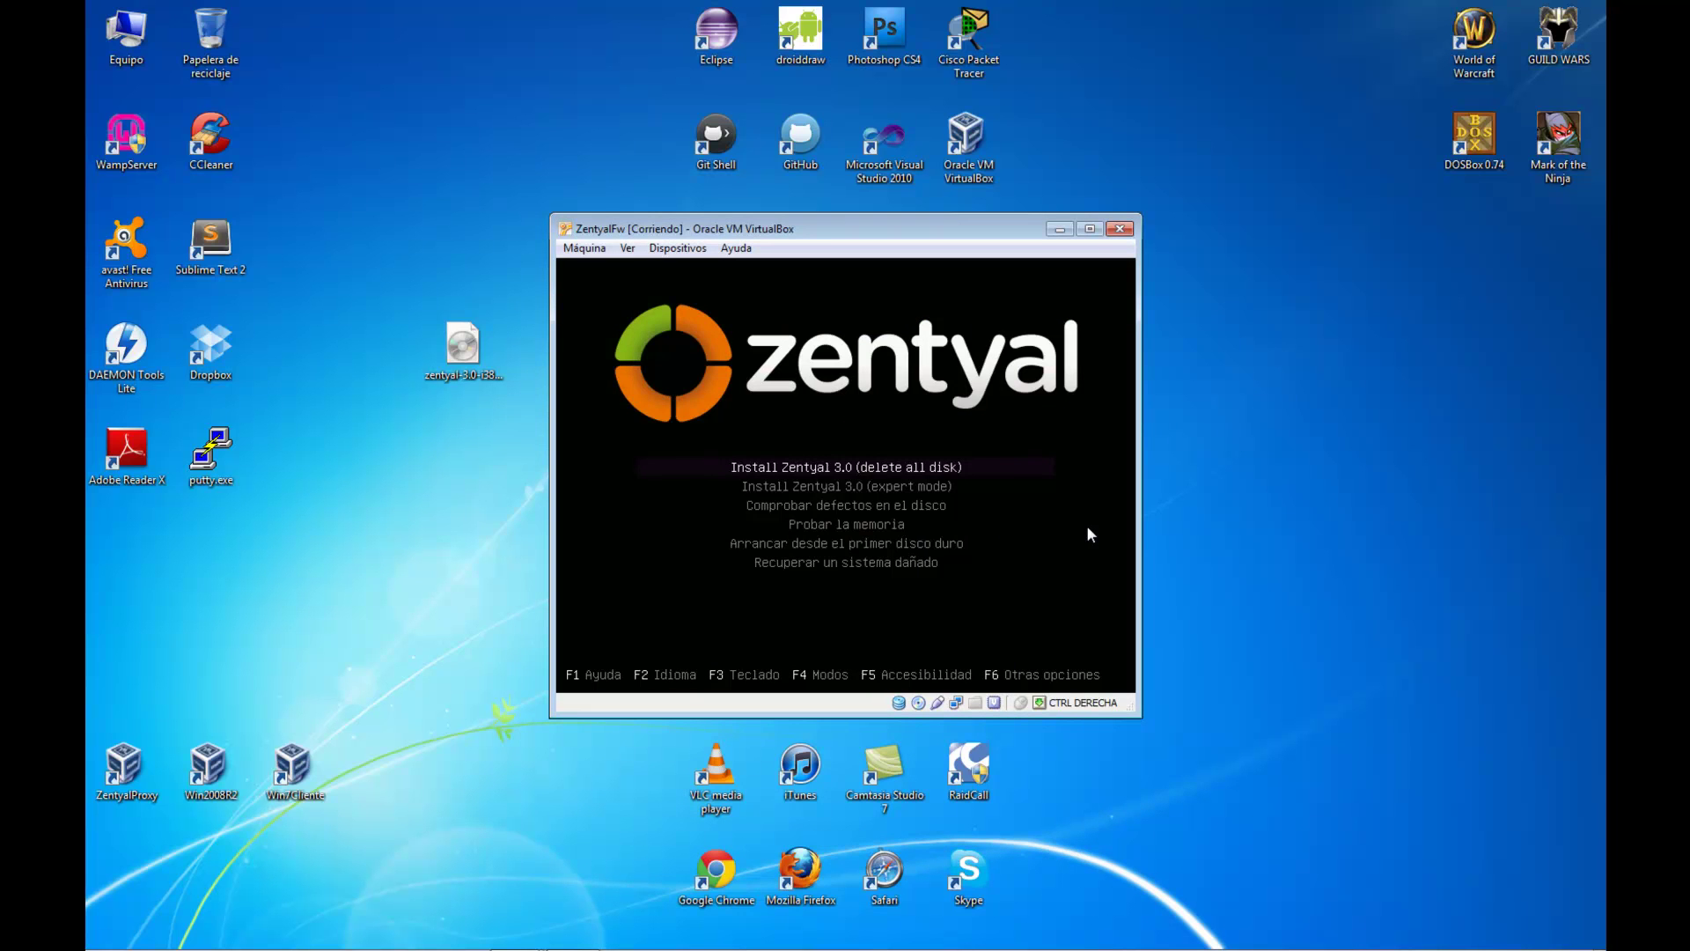
key(Return)
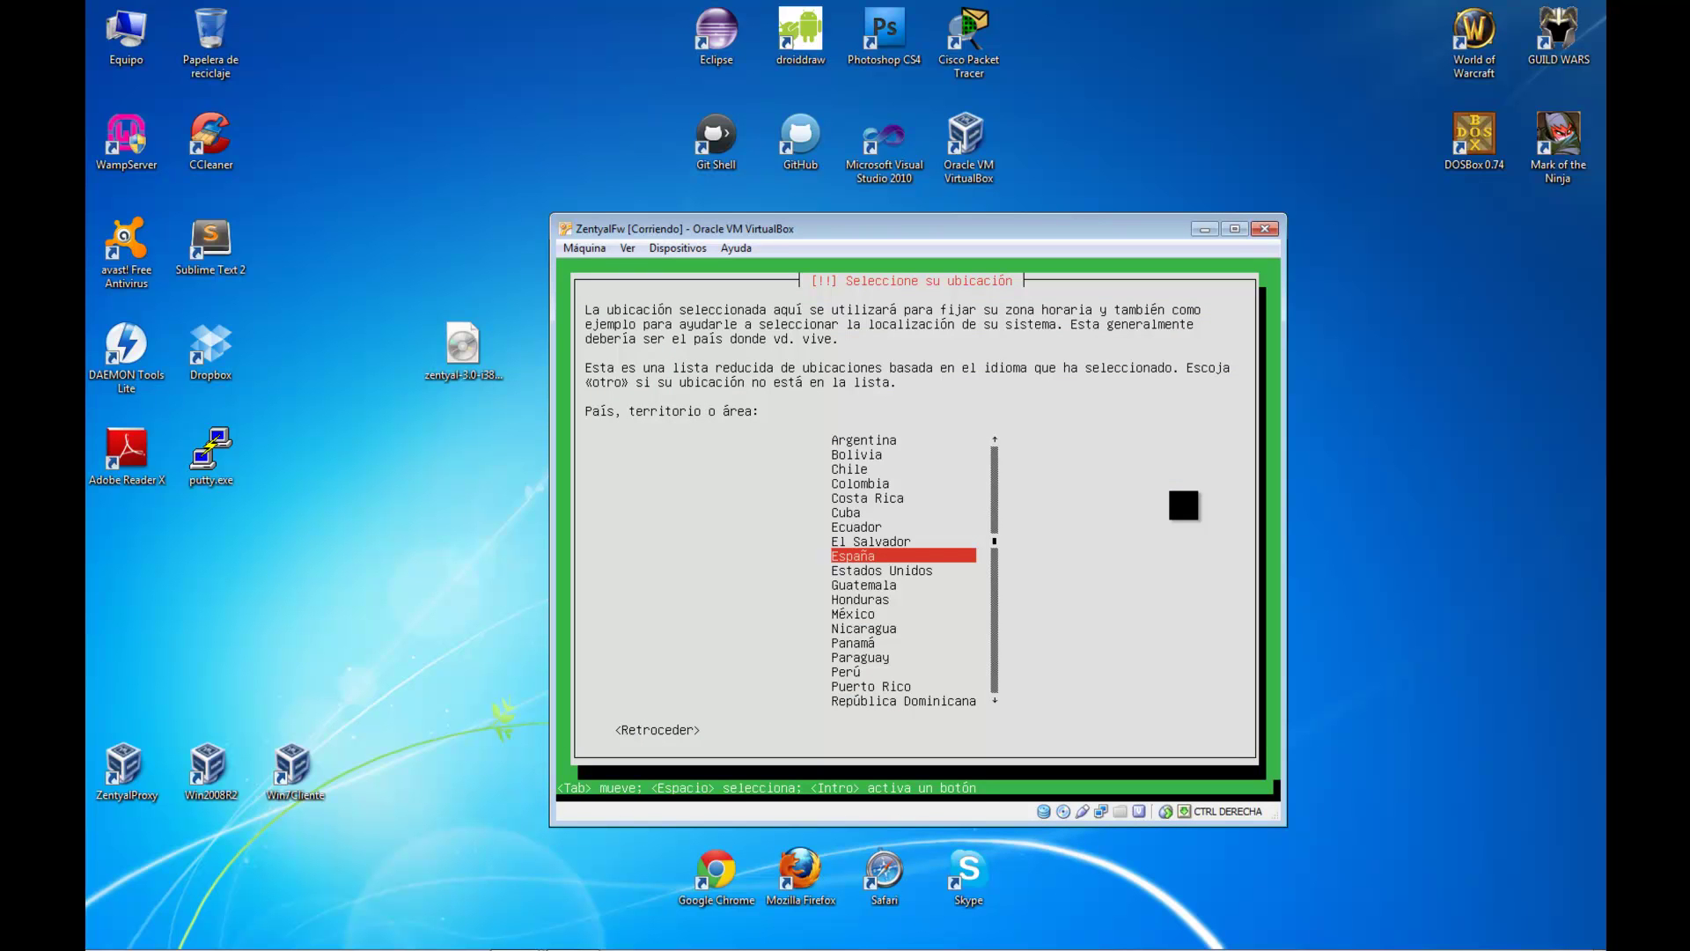
key(Return)
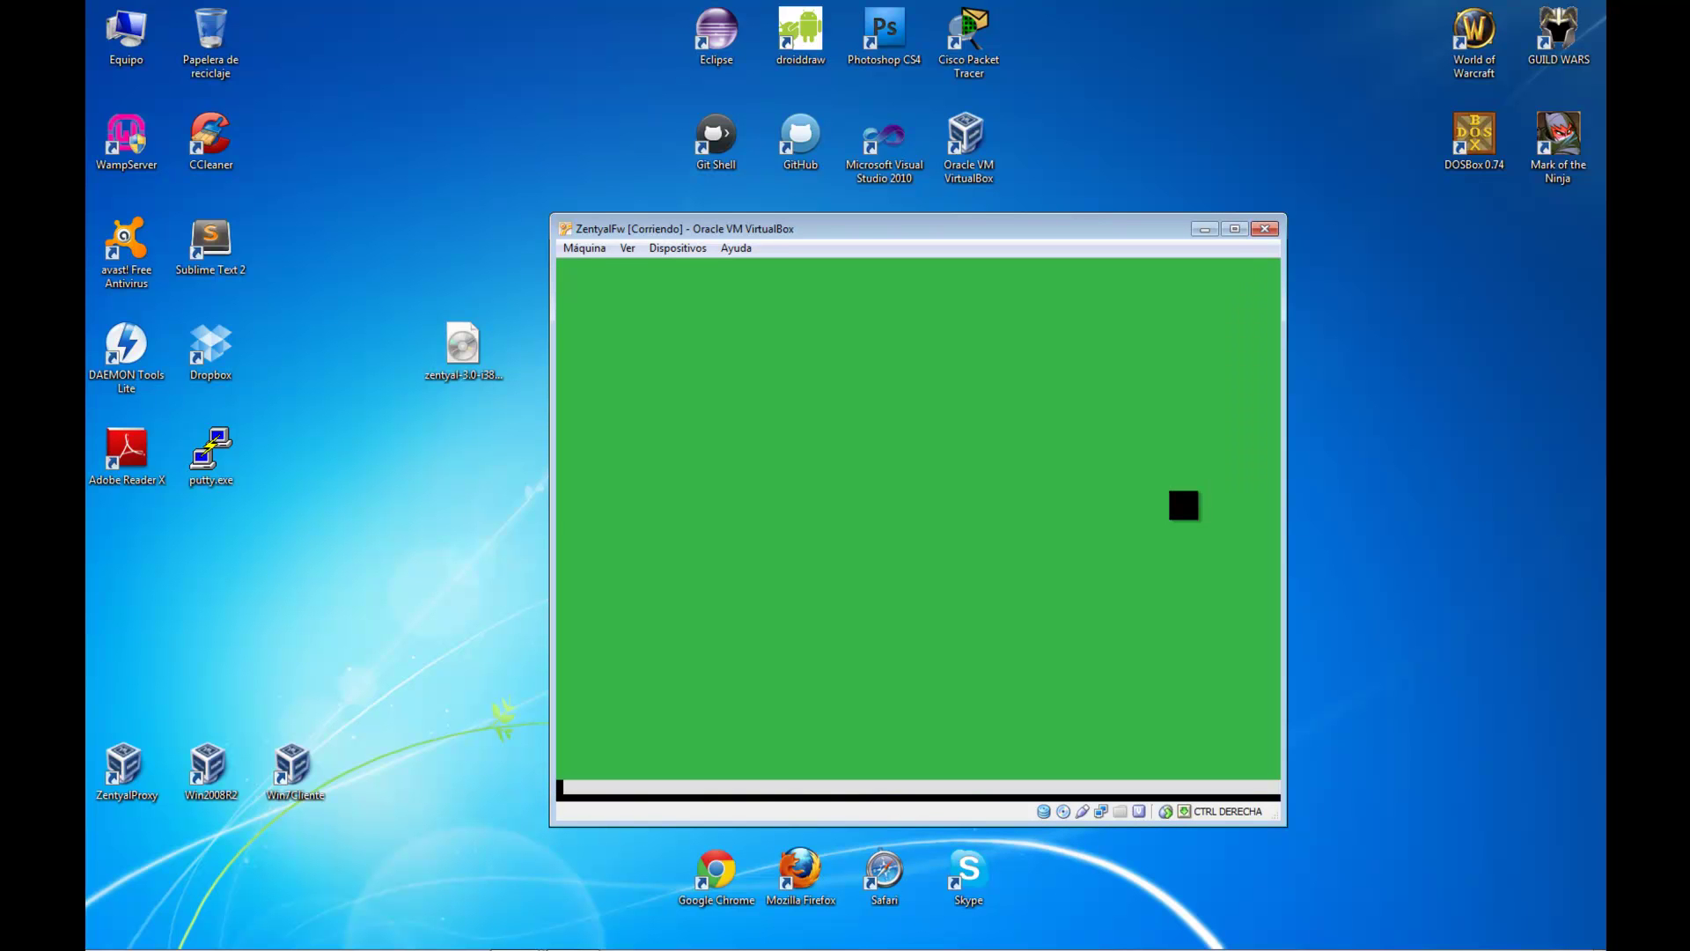
key(Return)
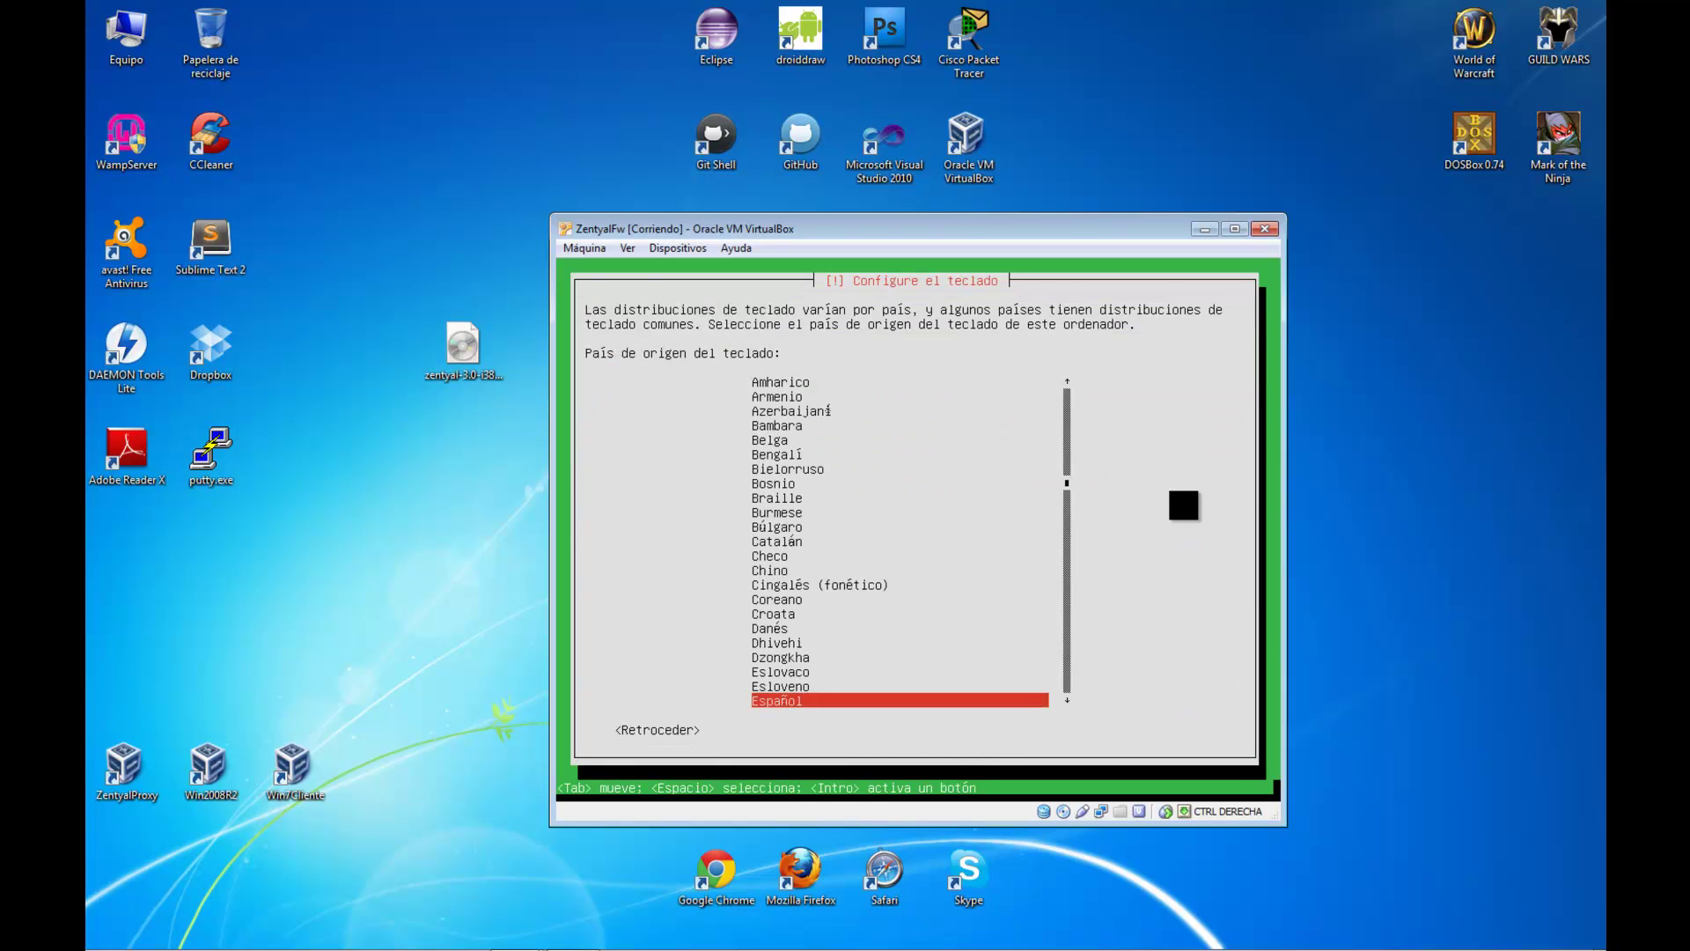
key(Return)
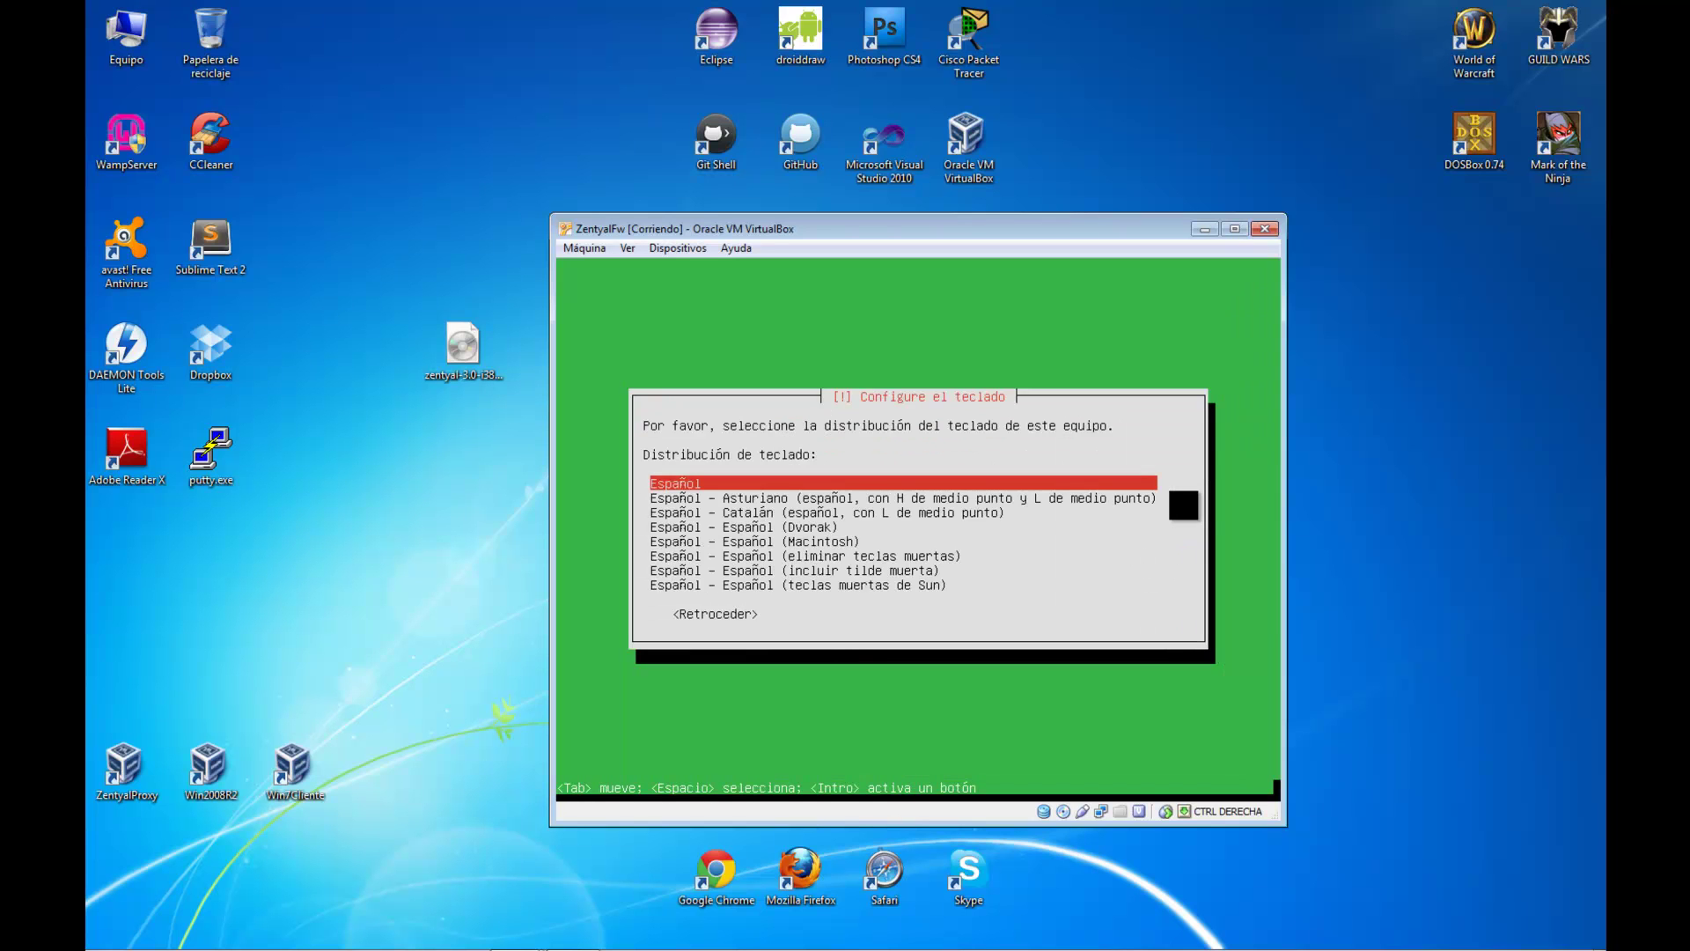
key(Return)
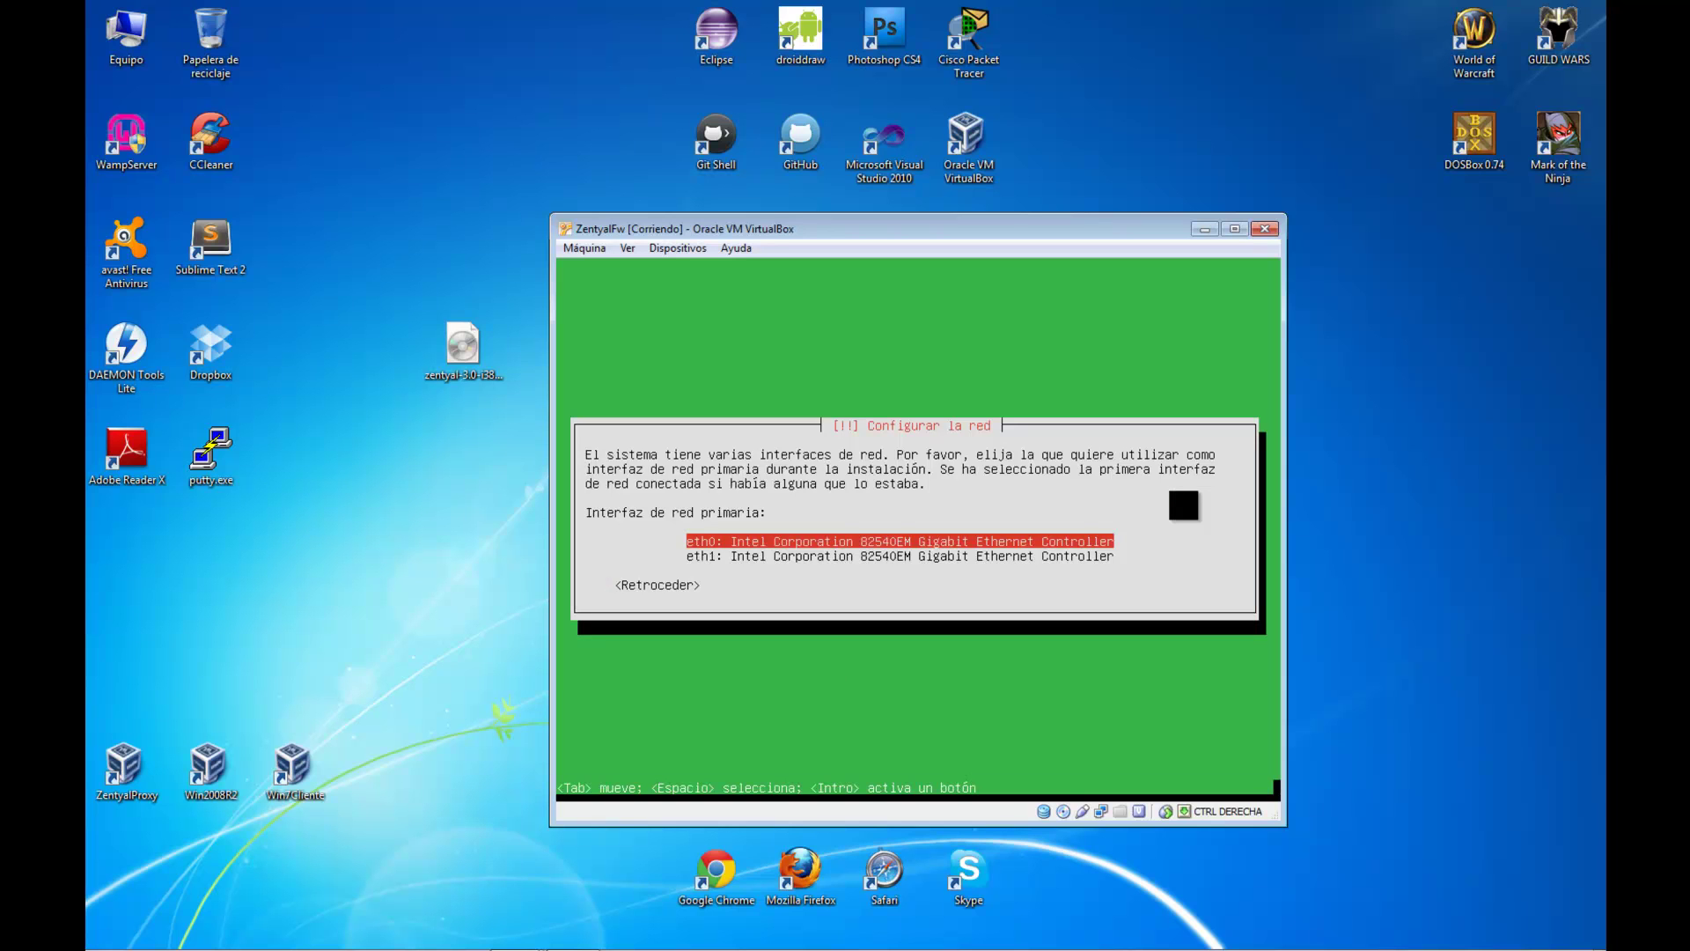
Choose eth0 as primary interface and skip network configuration after the DHCP failure notice
key(Down)
key(Up)
key(Return)
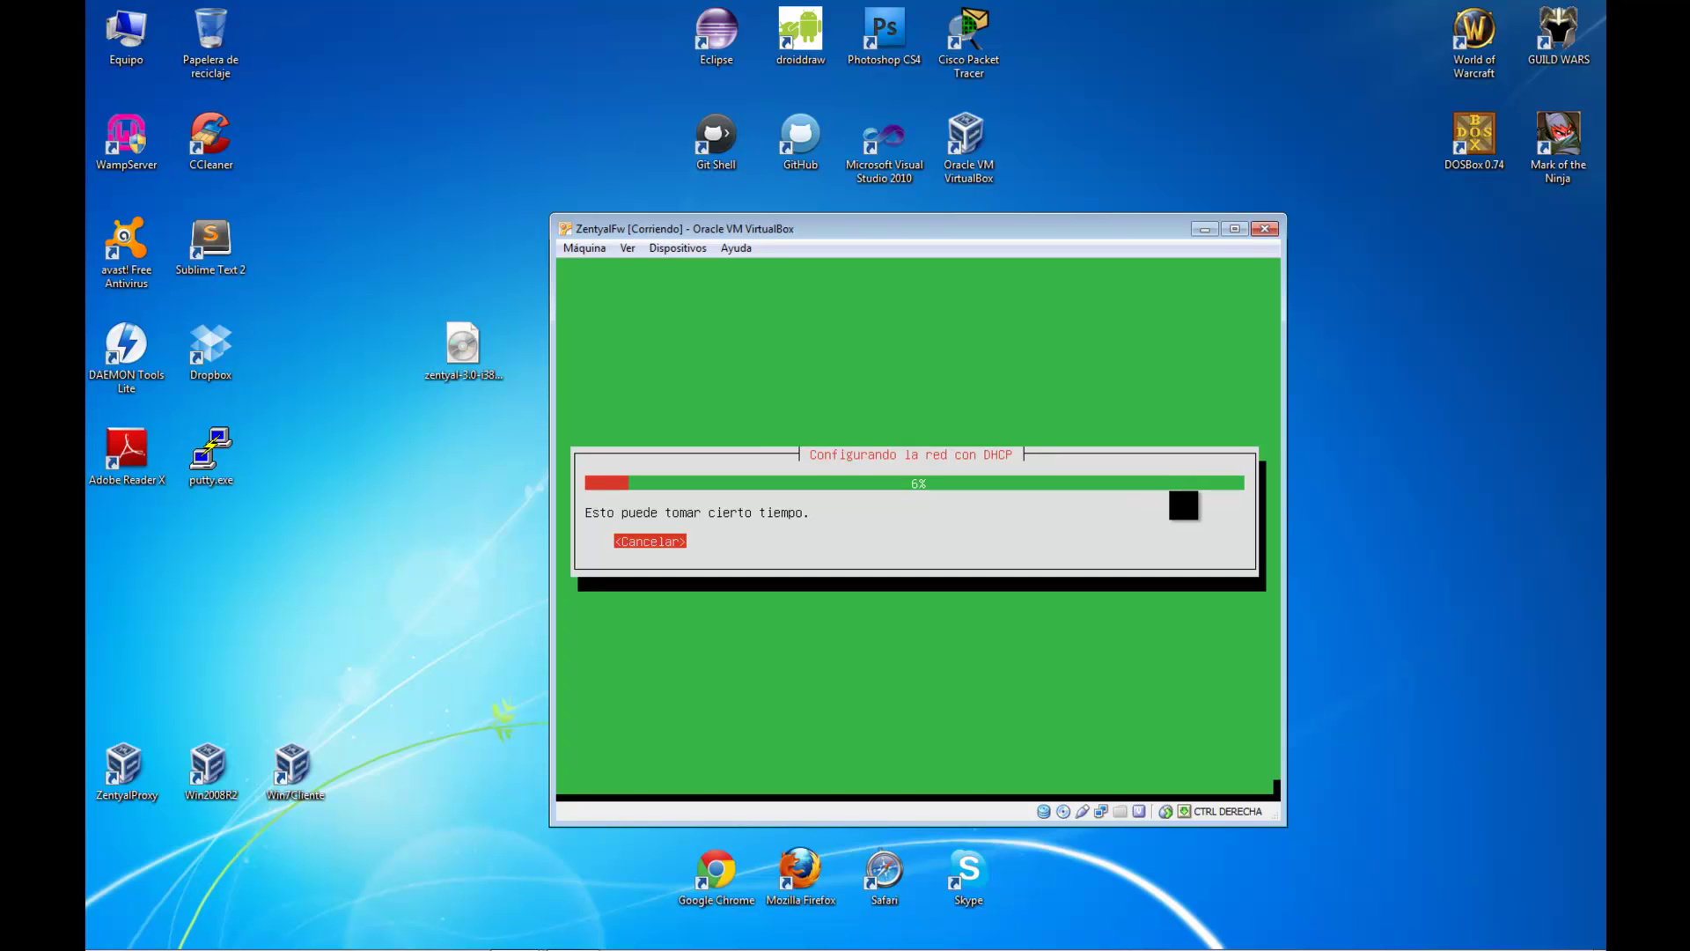
key(Return)
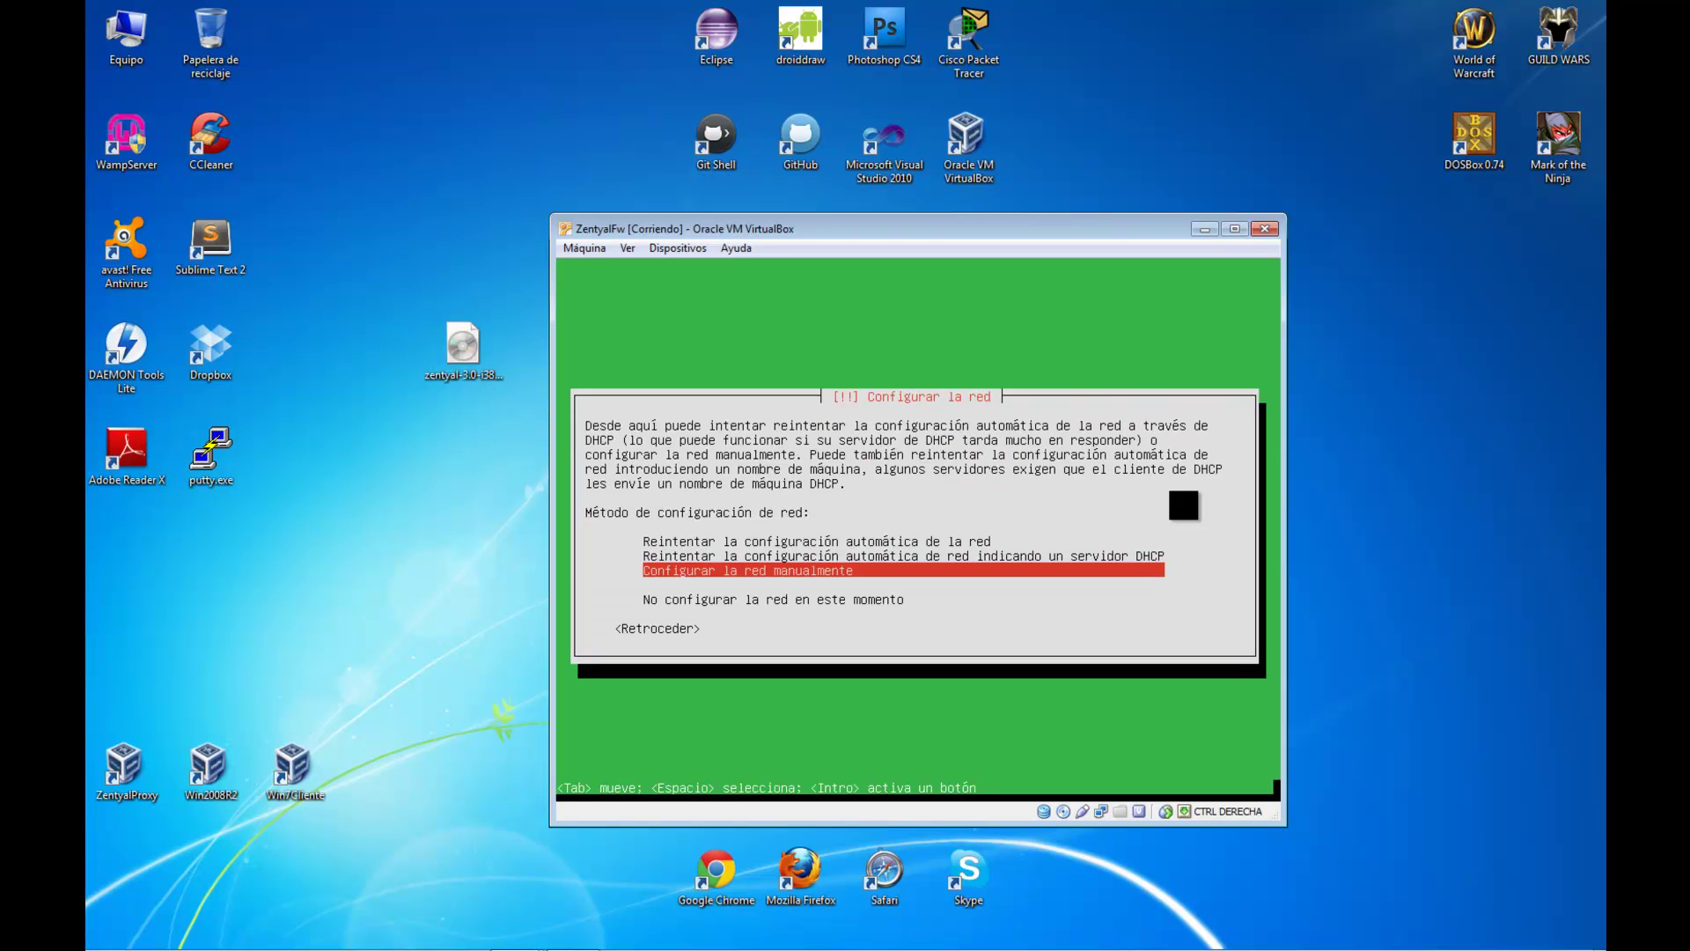
key(Down)
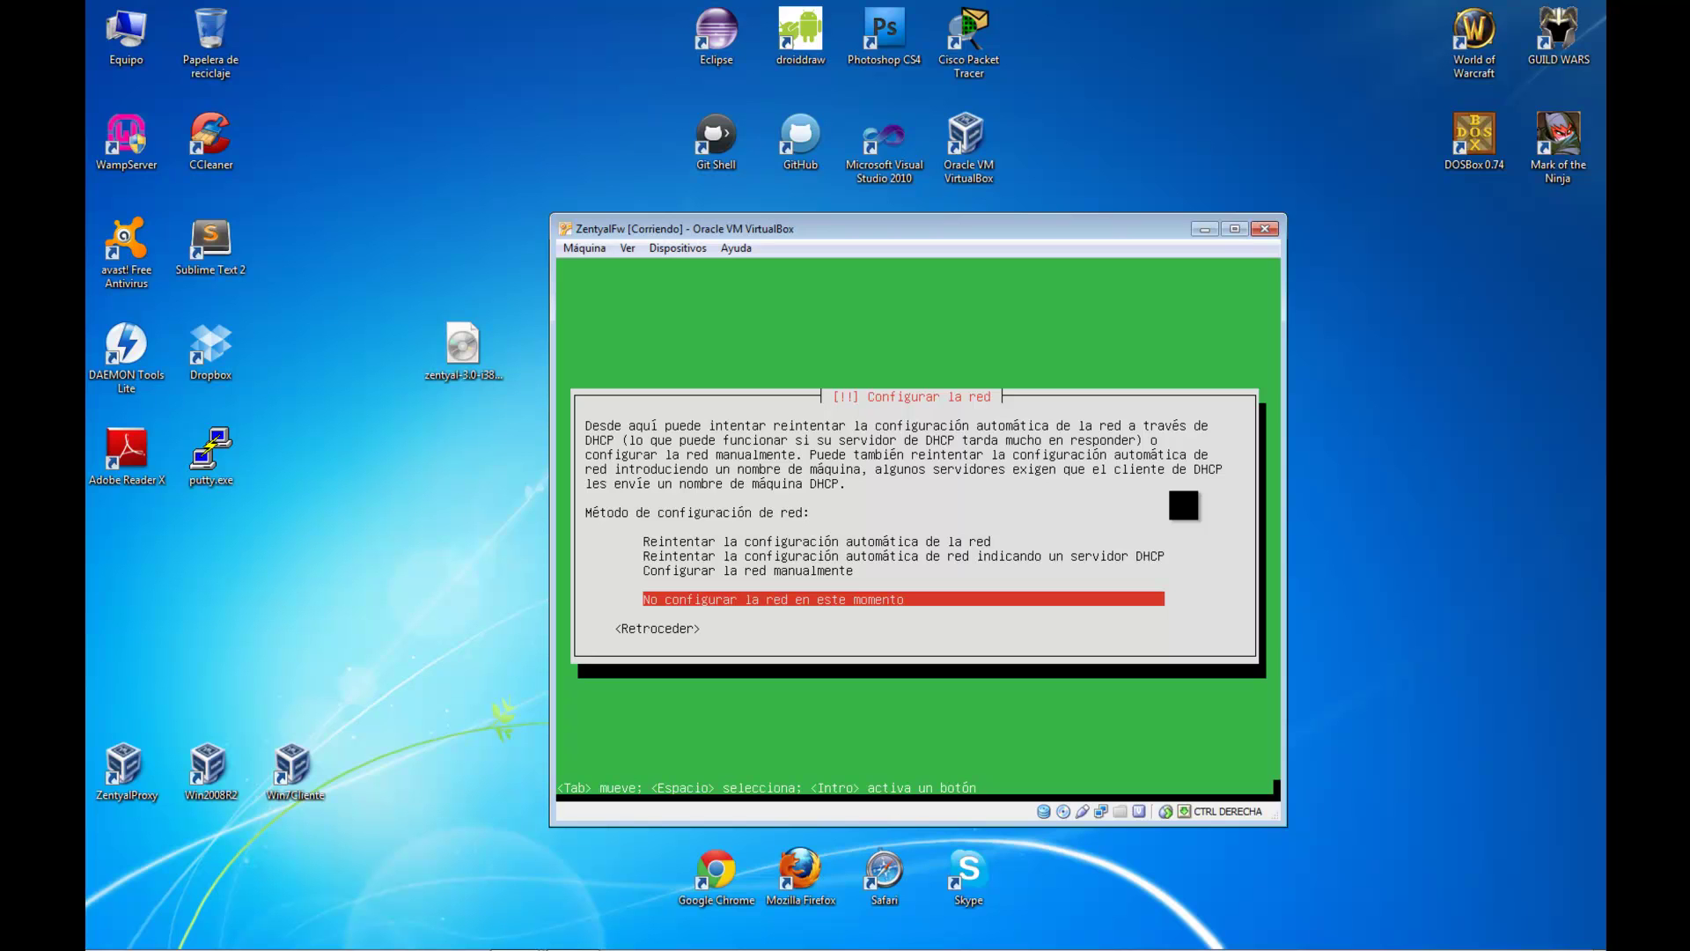
key(Return)
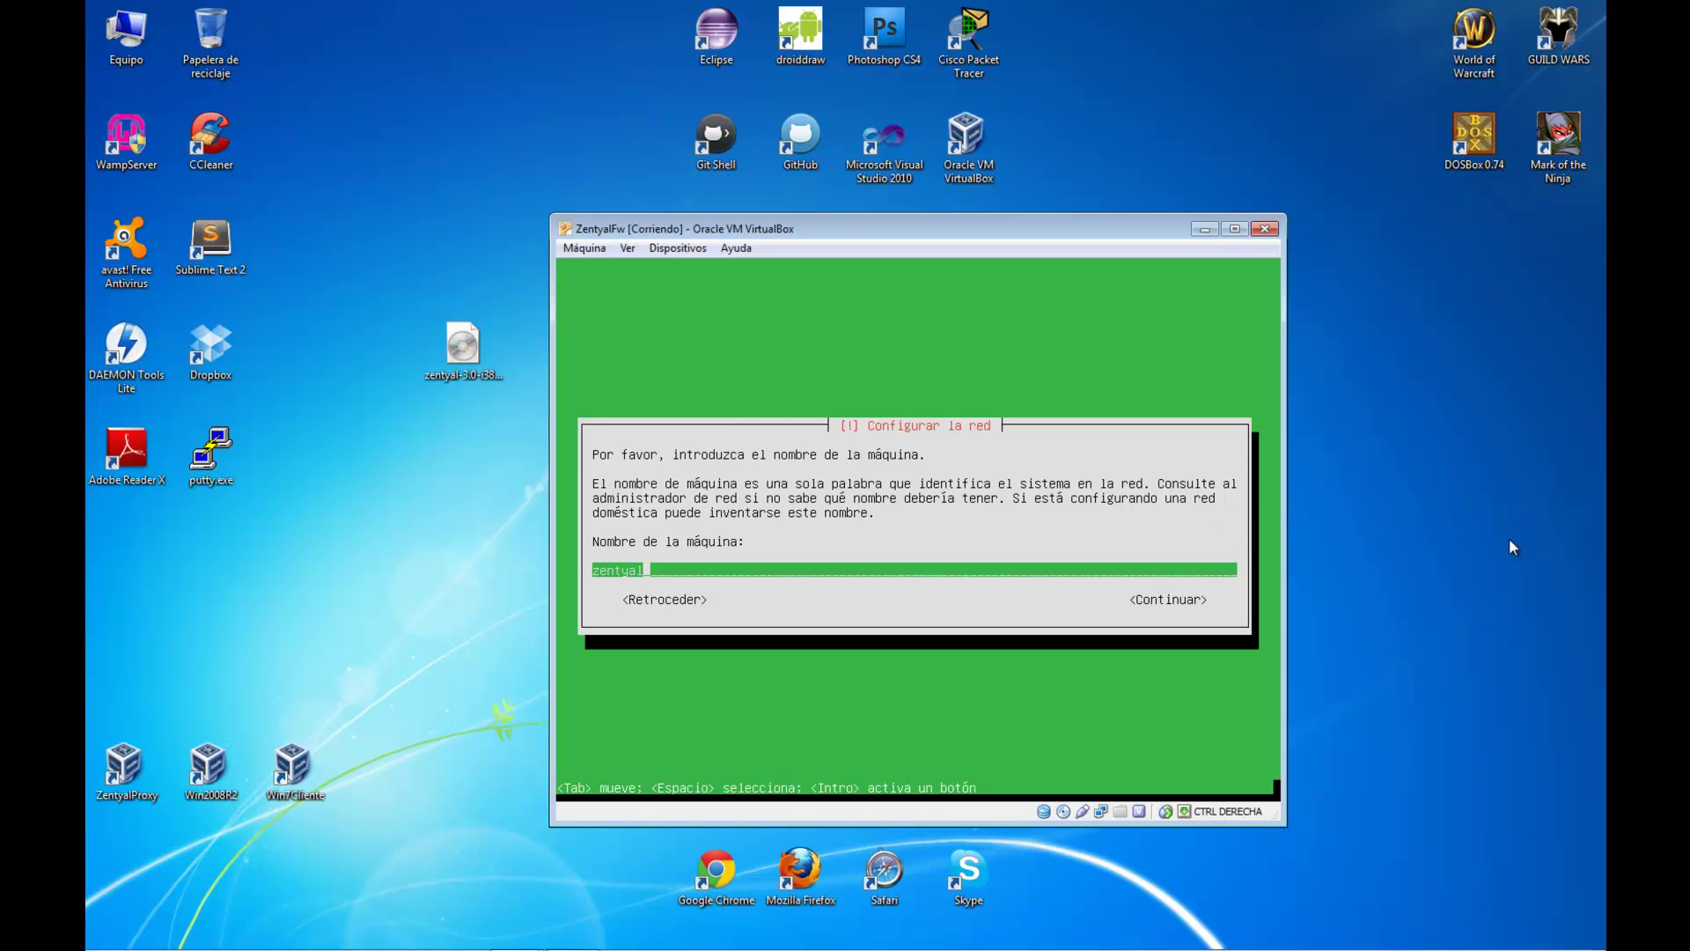
Replace the default hostname zentyal with a custom host name
click(1423, 601)
key(alt+Tab)
key(BackSpace)
key(BackSpace)
key(BackSpace)
key(BackSpace)
key(BackSpace)
key(BackSpace)
key(BackSpace)
text(ariel)
Accept the host name, enter the account username, and set the account password twice
key(Return)
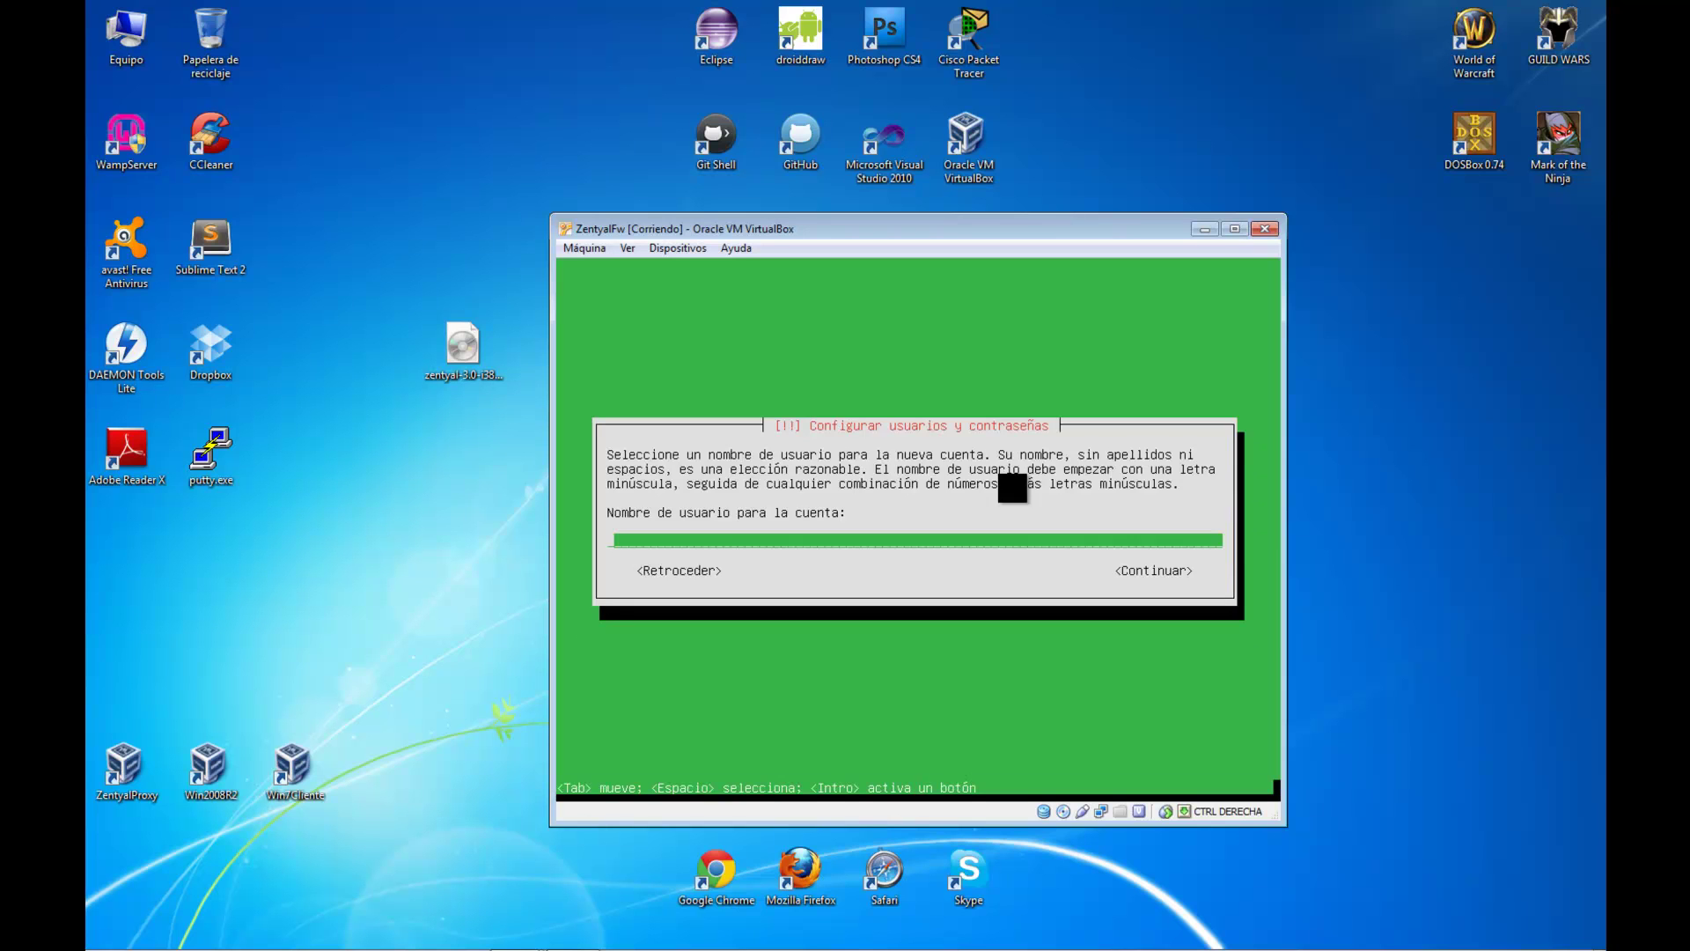
text(cerowarnings)
key(Return)
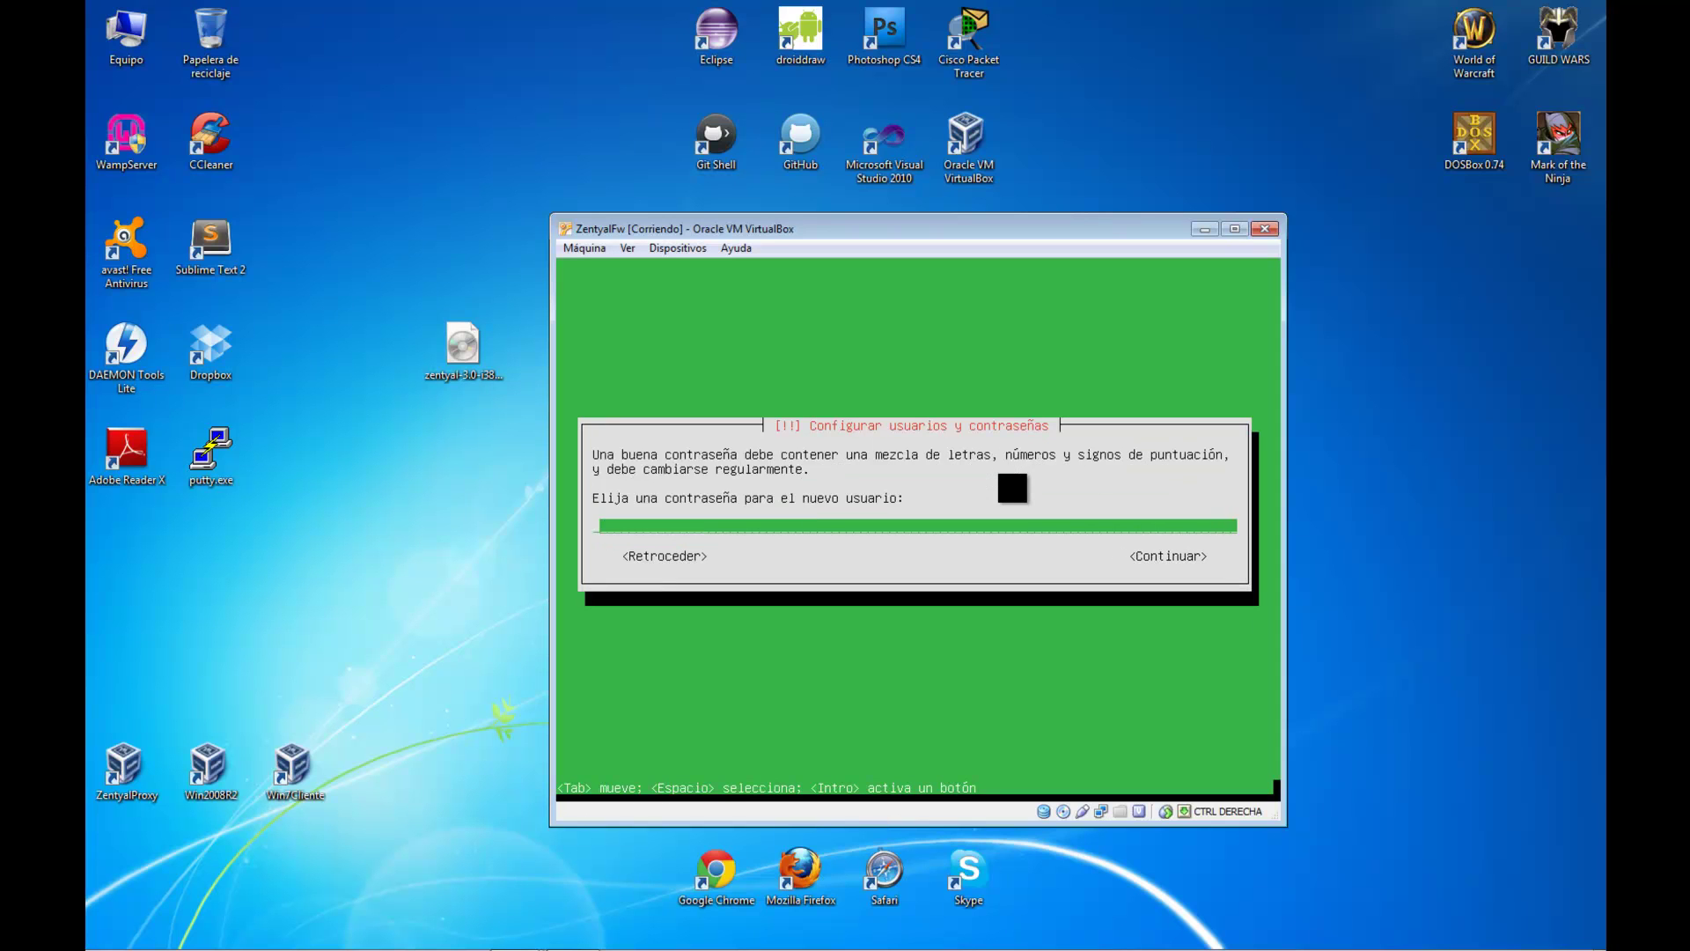
text(********)
key(Return)
text(********)
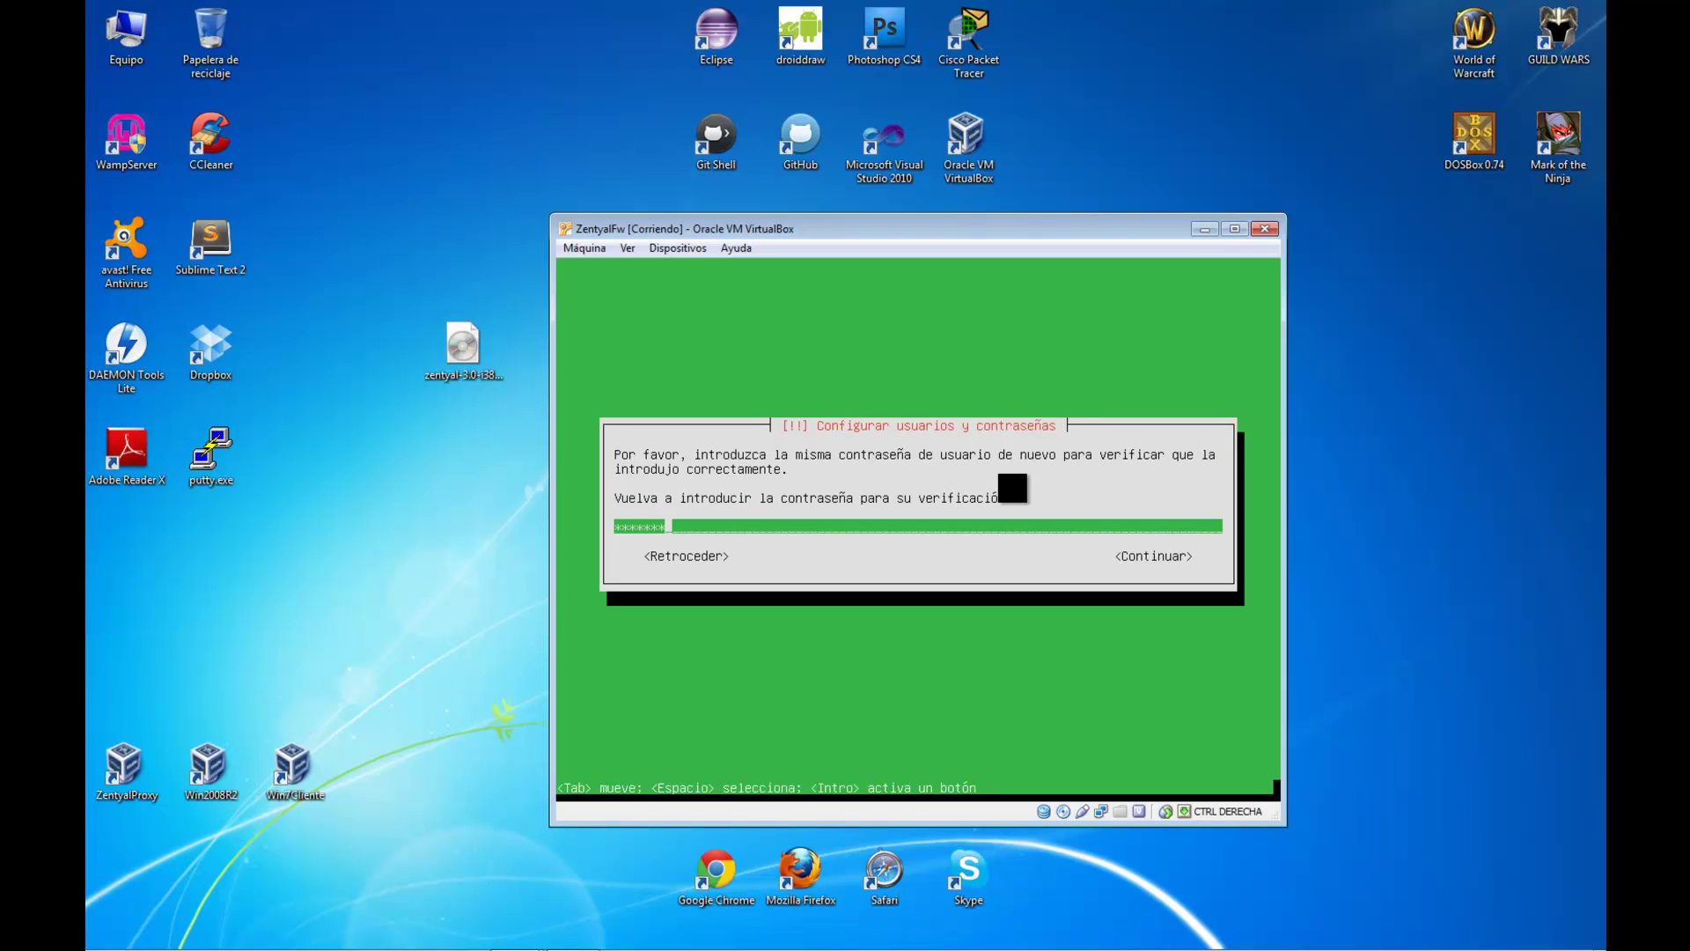
key(Return)
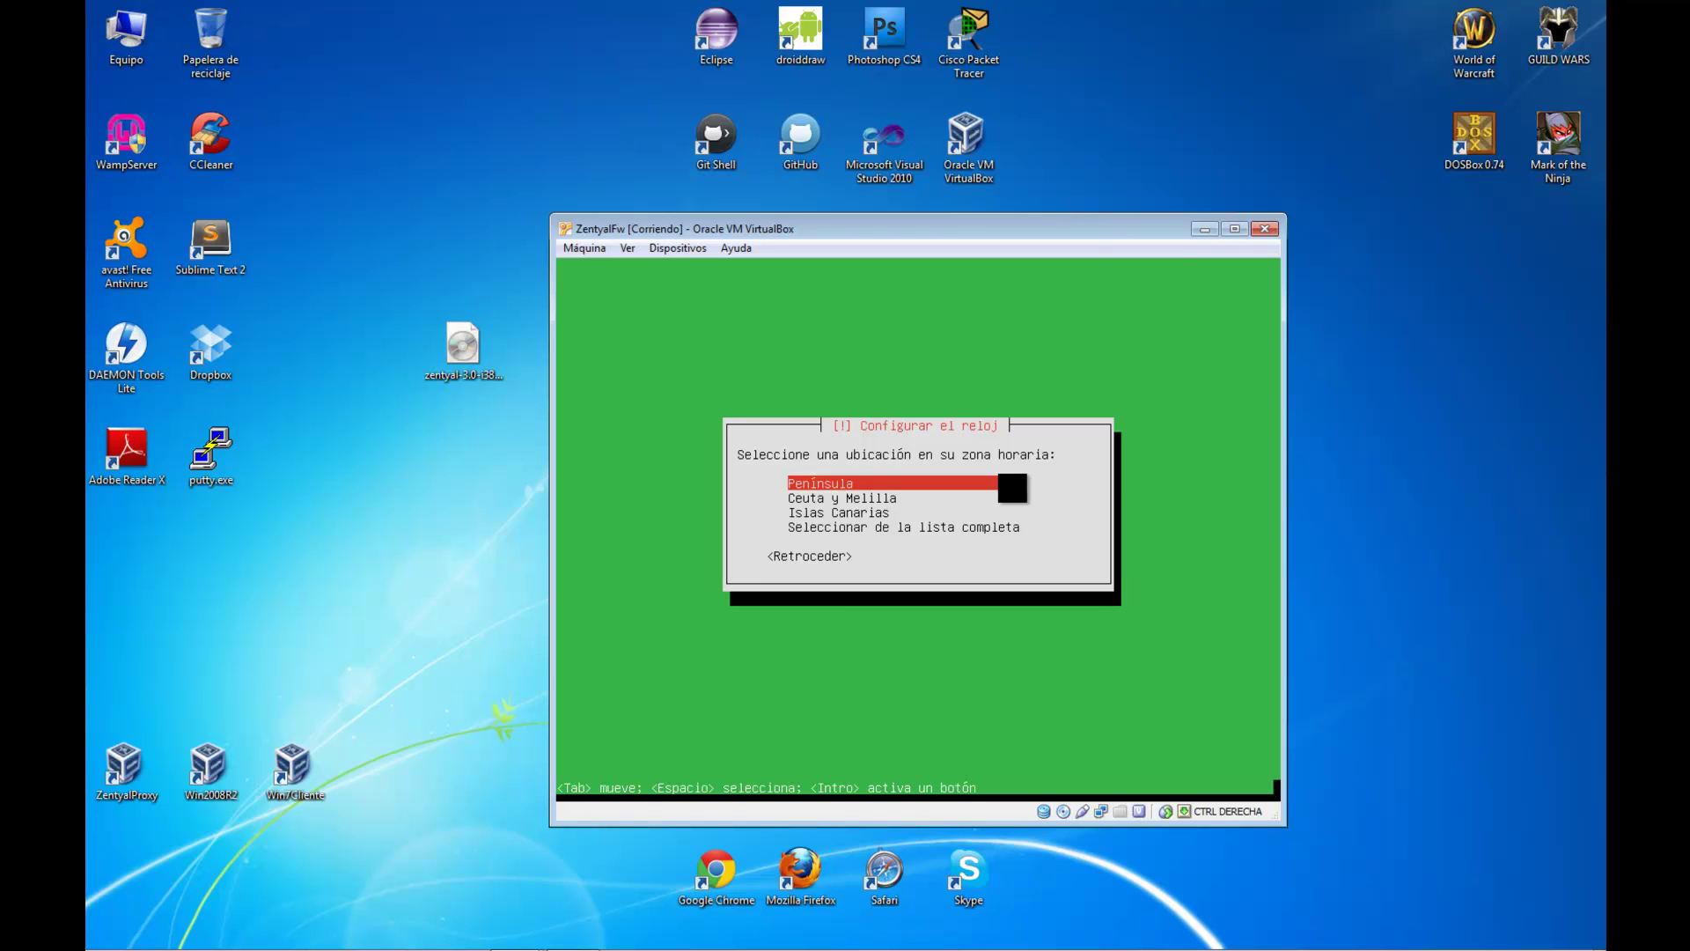
Select Península as the time zone and let the installation run to completion
key(Down)
key(Down)
key(Down)
key(Up)
key(Up)
key(Up)
key(Down)
key(Down)
key(Down)
key(Up)
key(Up)
key(Up)
key(Return)
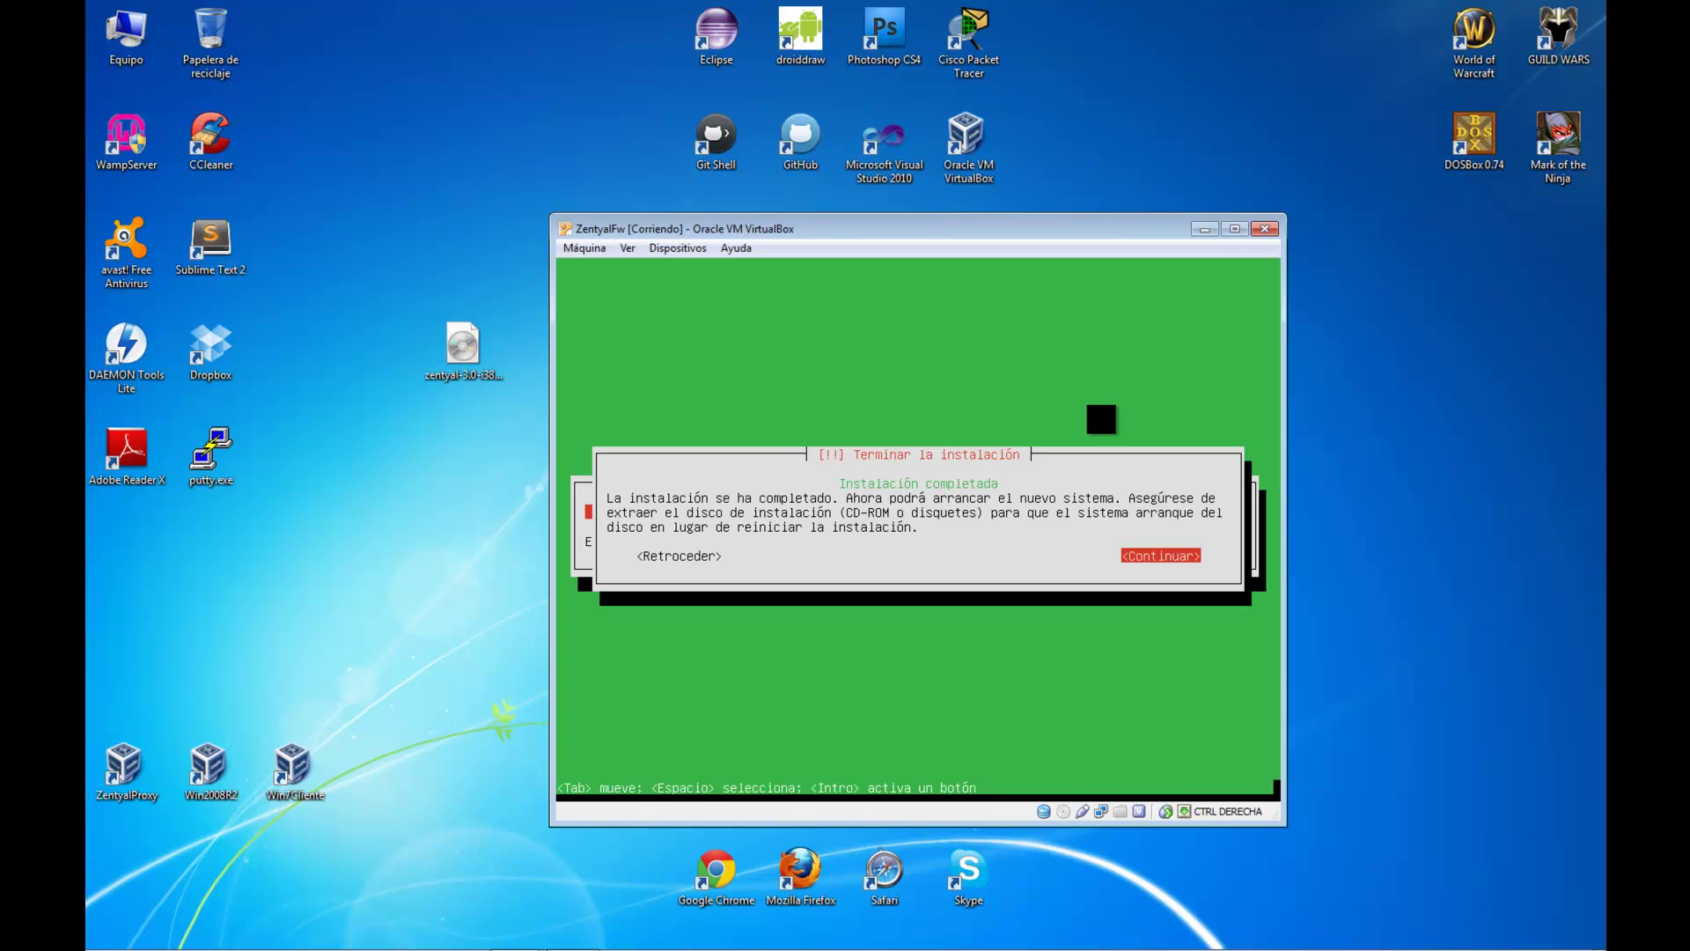
Continue past the completion notice so the VM reboots and installs Zentyal's core packages
key(Return)
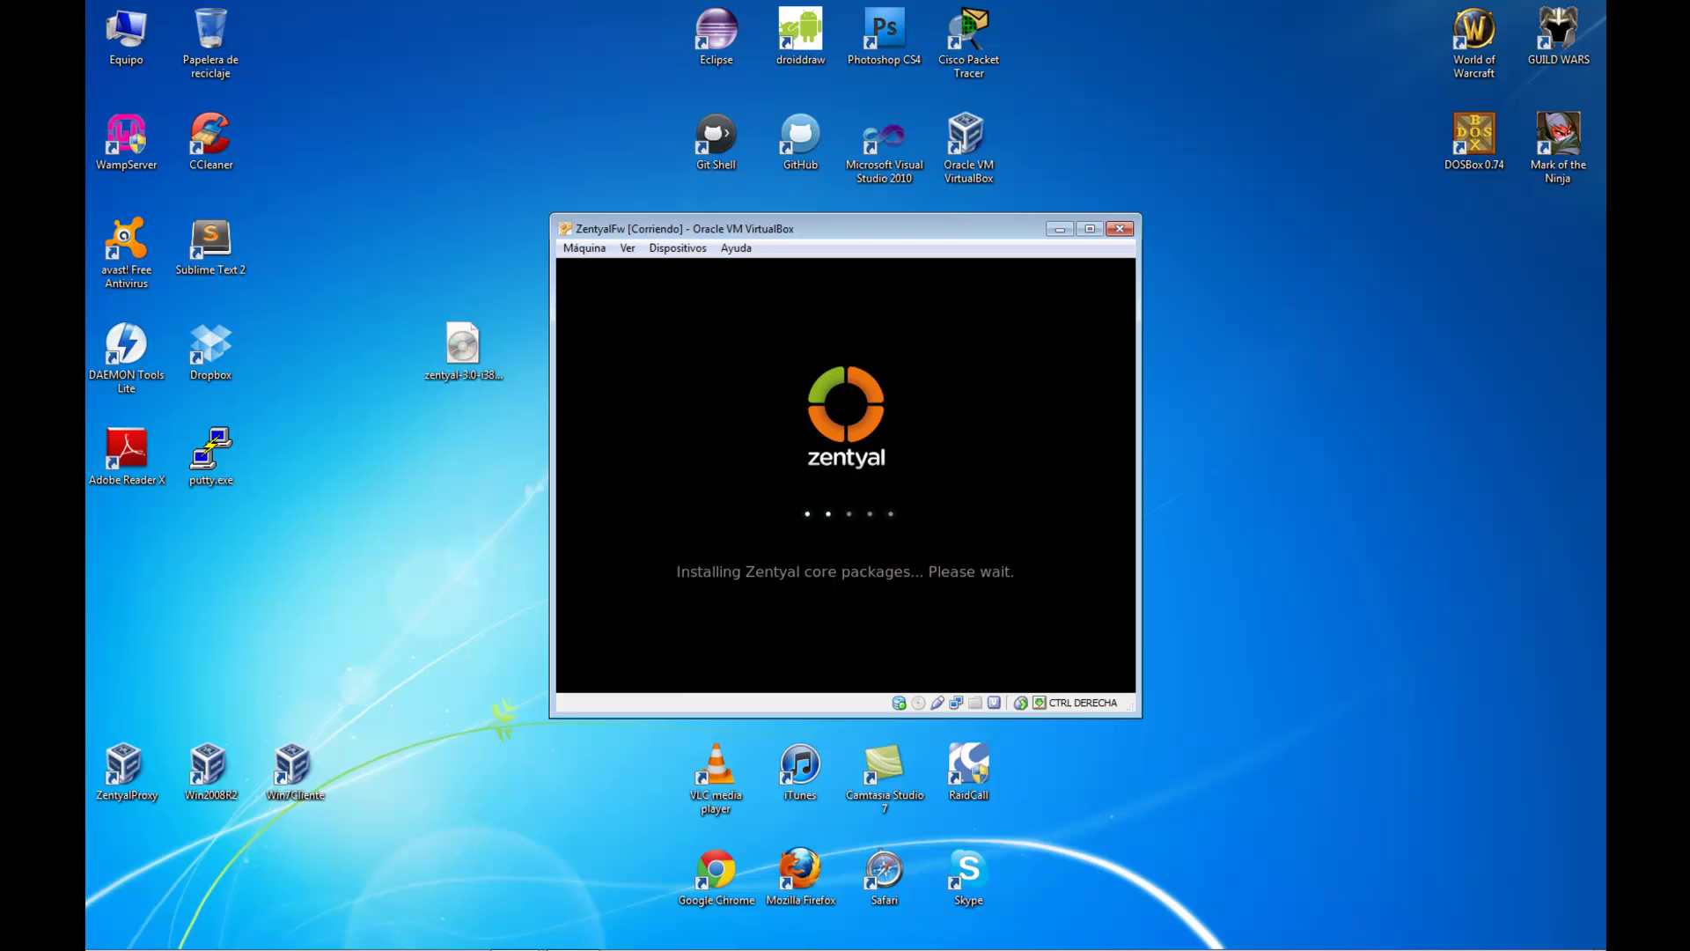
Log in to the guest desktop with the account username and password
click(1506, 471)
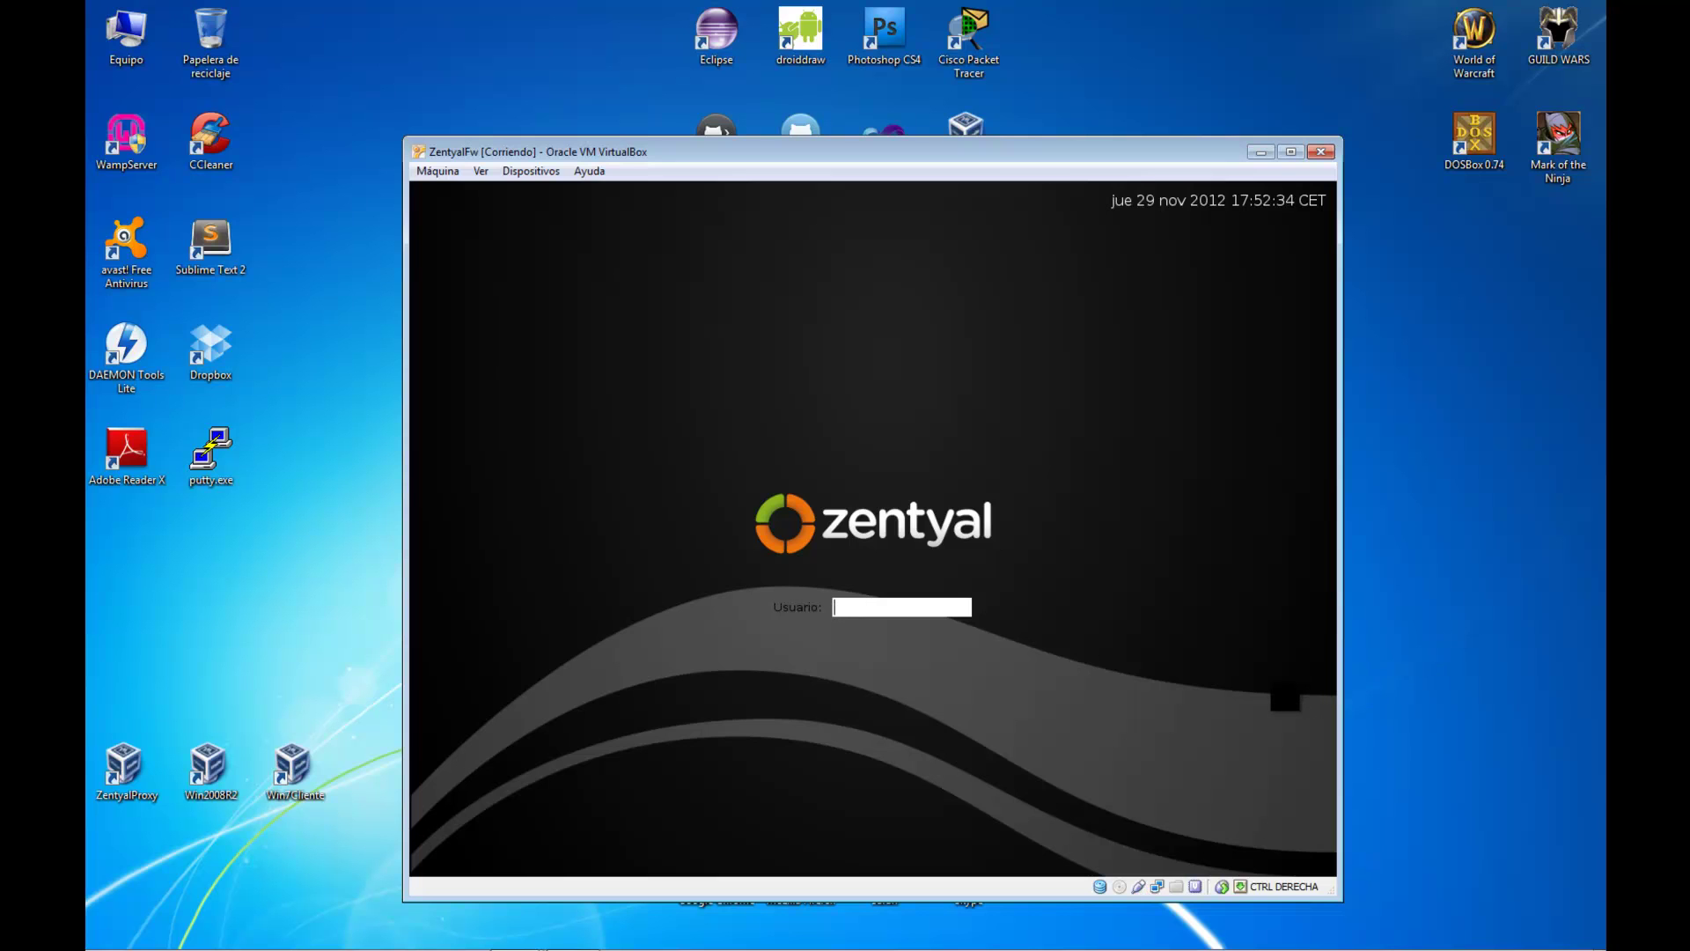
text(cerowar)
text(rior)
key(Return)
text(••••••••)
key(Return)
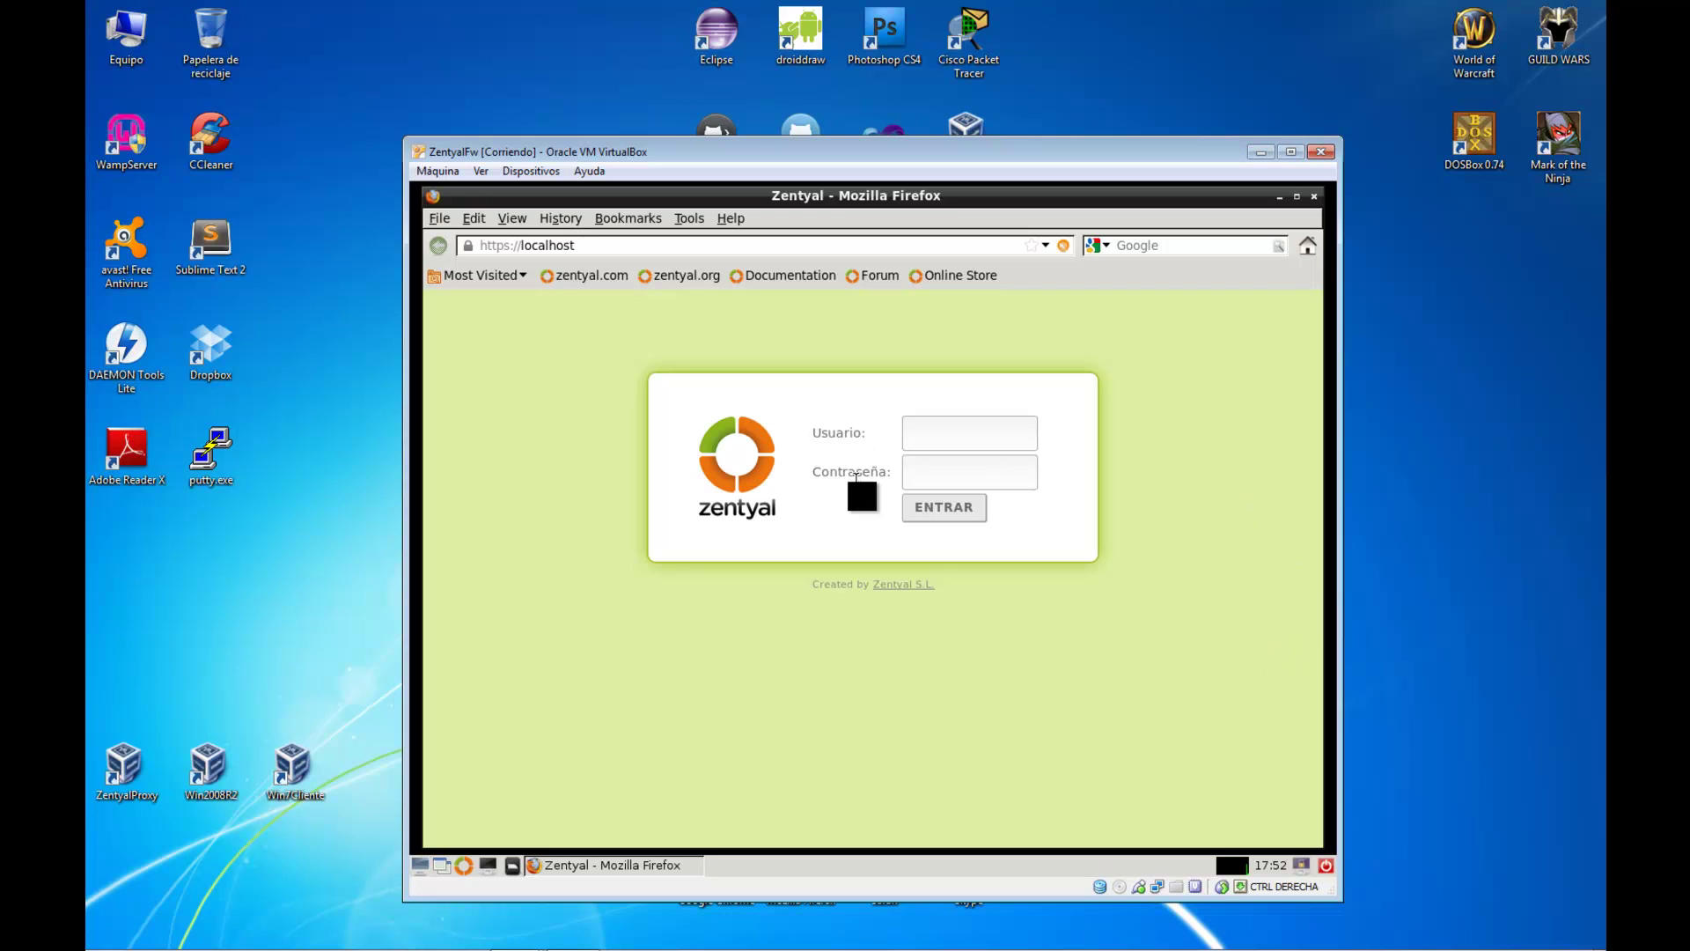
Maximize Firefox and sign in to Zentyal web administration, letting the browser remember the password
click(1296, 195)
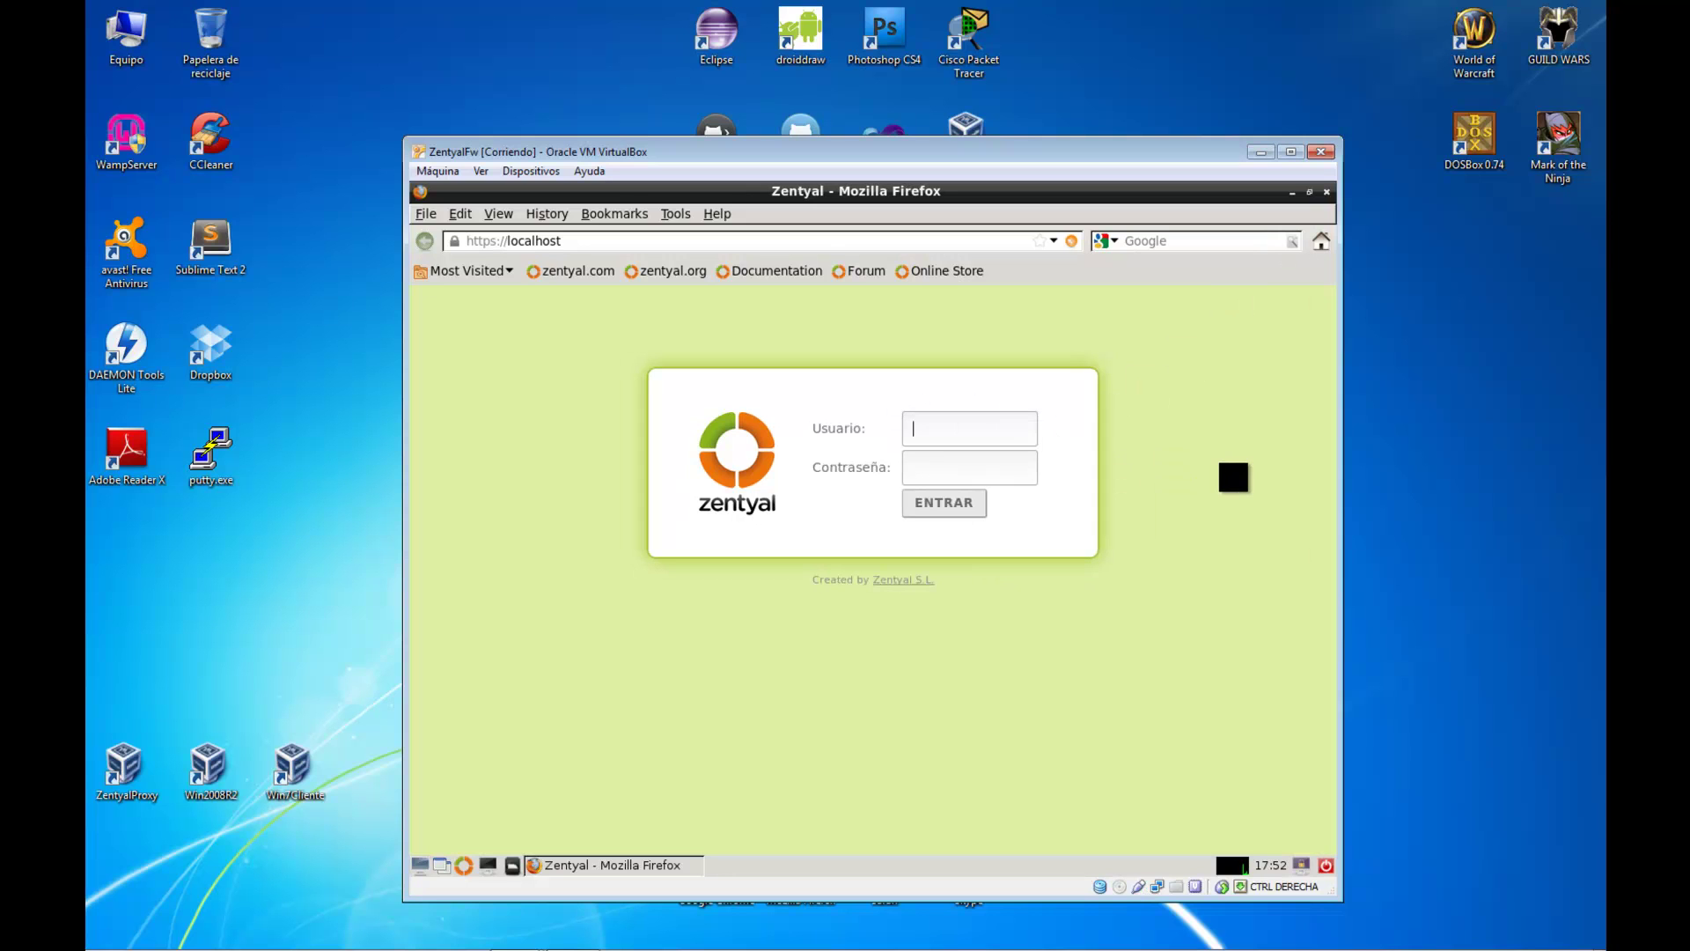
text(cerowarnings********)
key(Return)
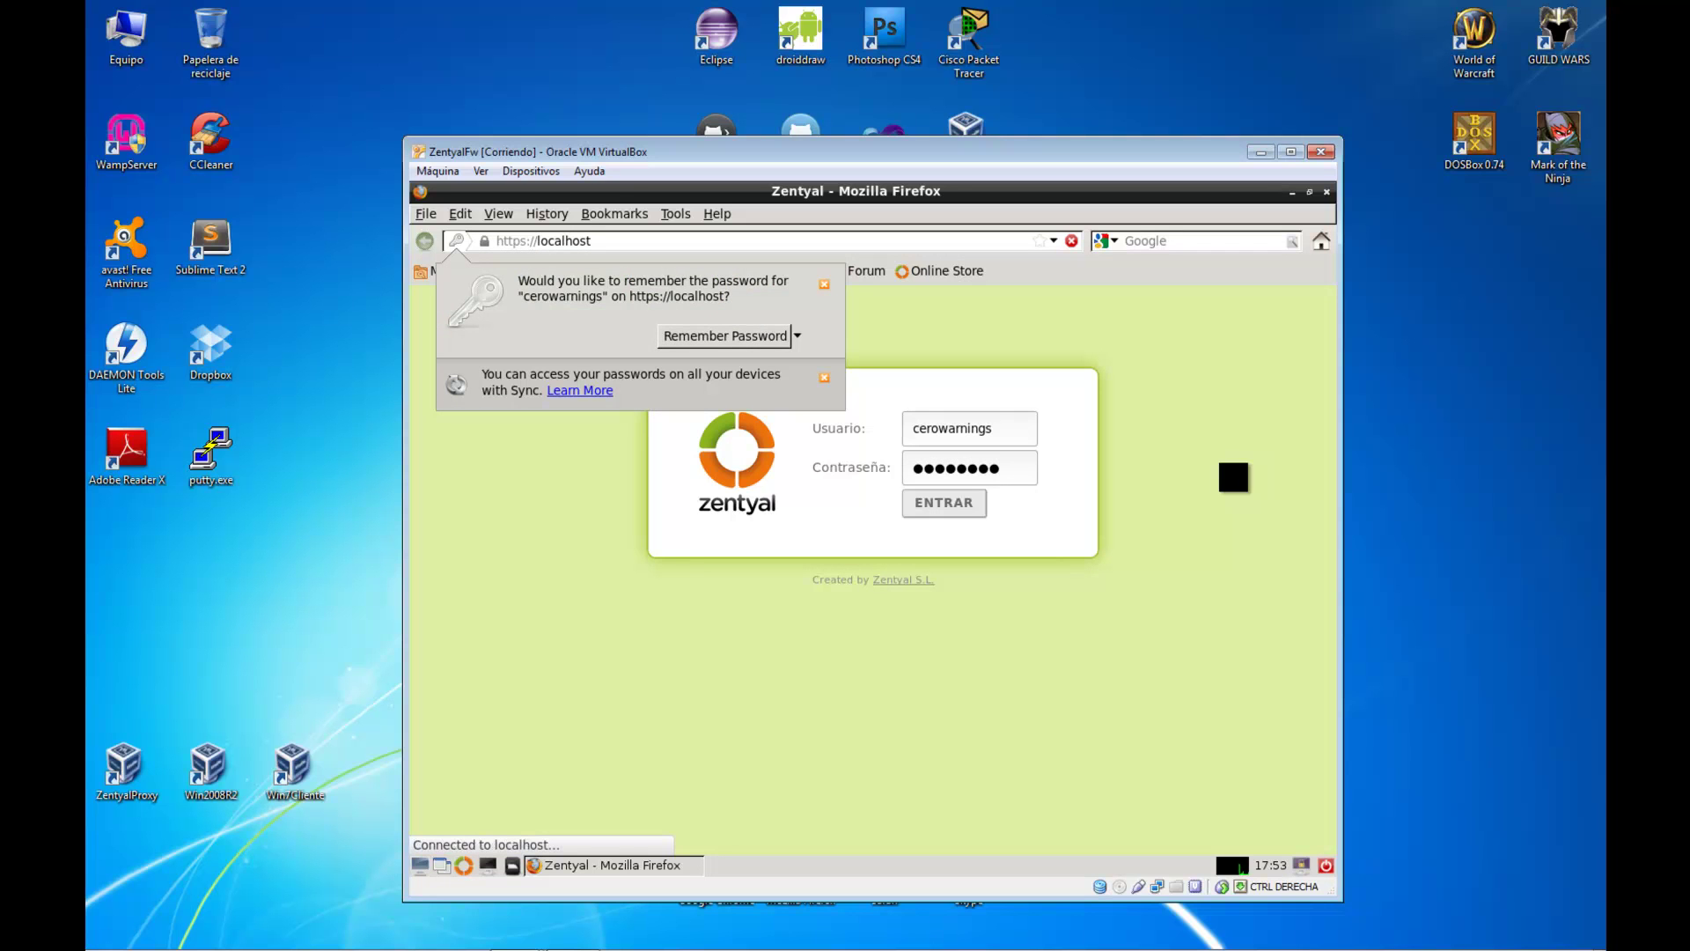
click(777, 342)
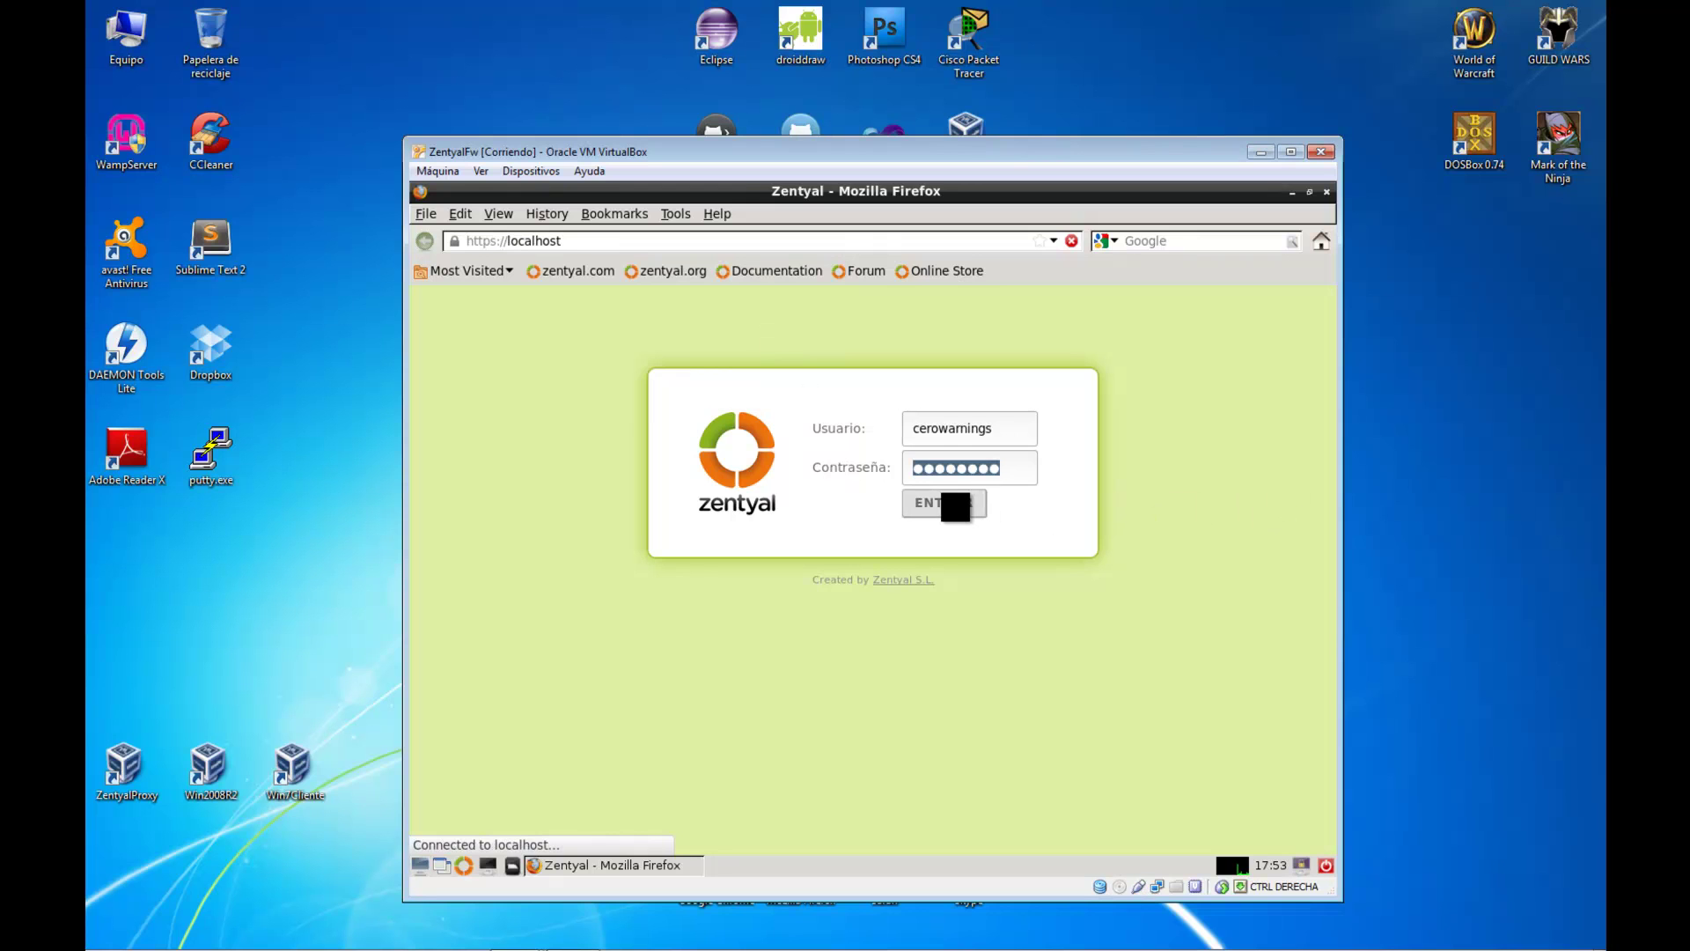
click(954, 506)
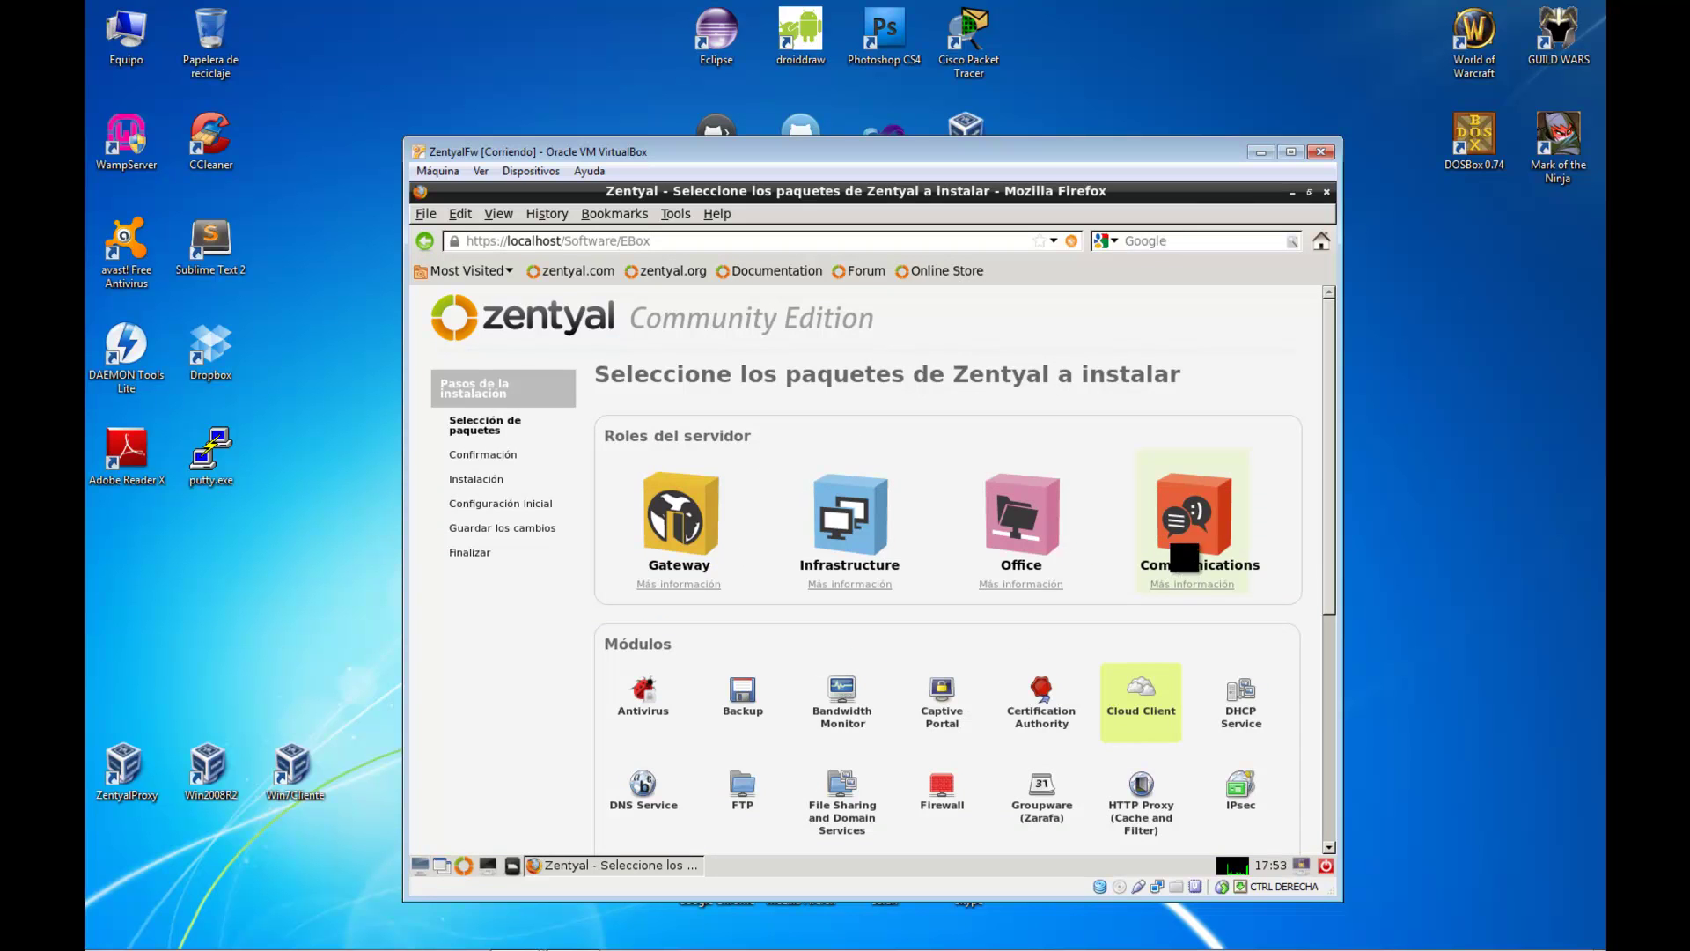
Skip the extra Zentyal package installation to reach the Dashboard showing version 3.0
drag(1336, 516, 1332, 704)
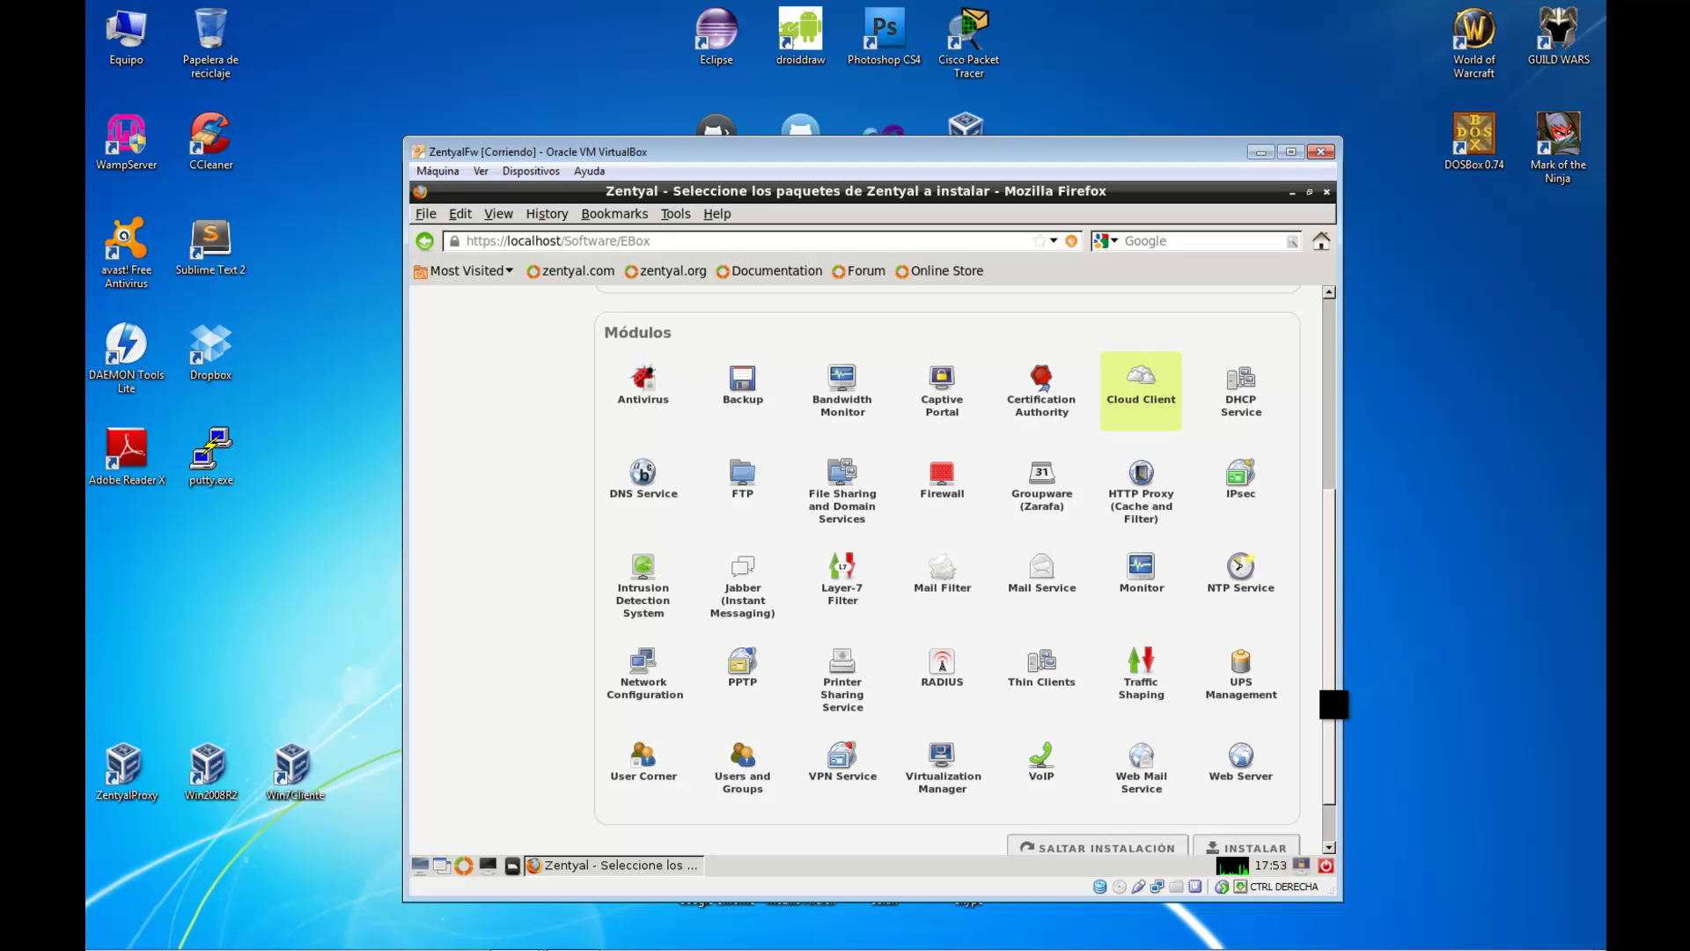
drag(1328, 683, 1338, 733)
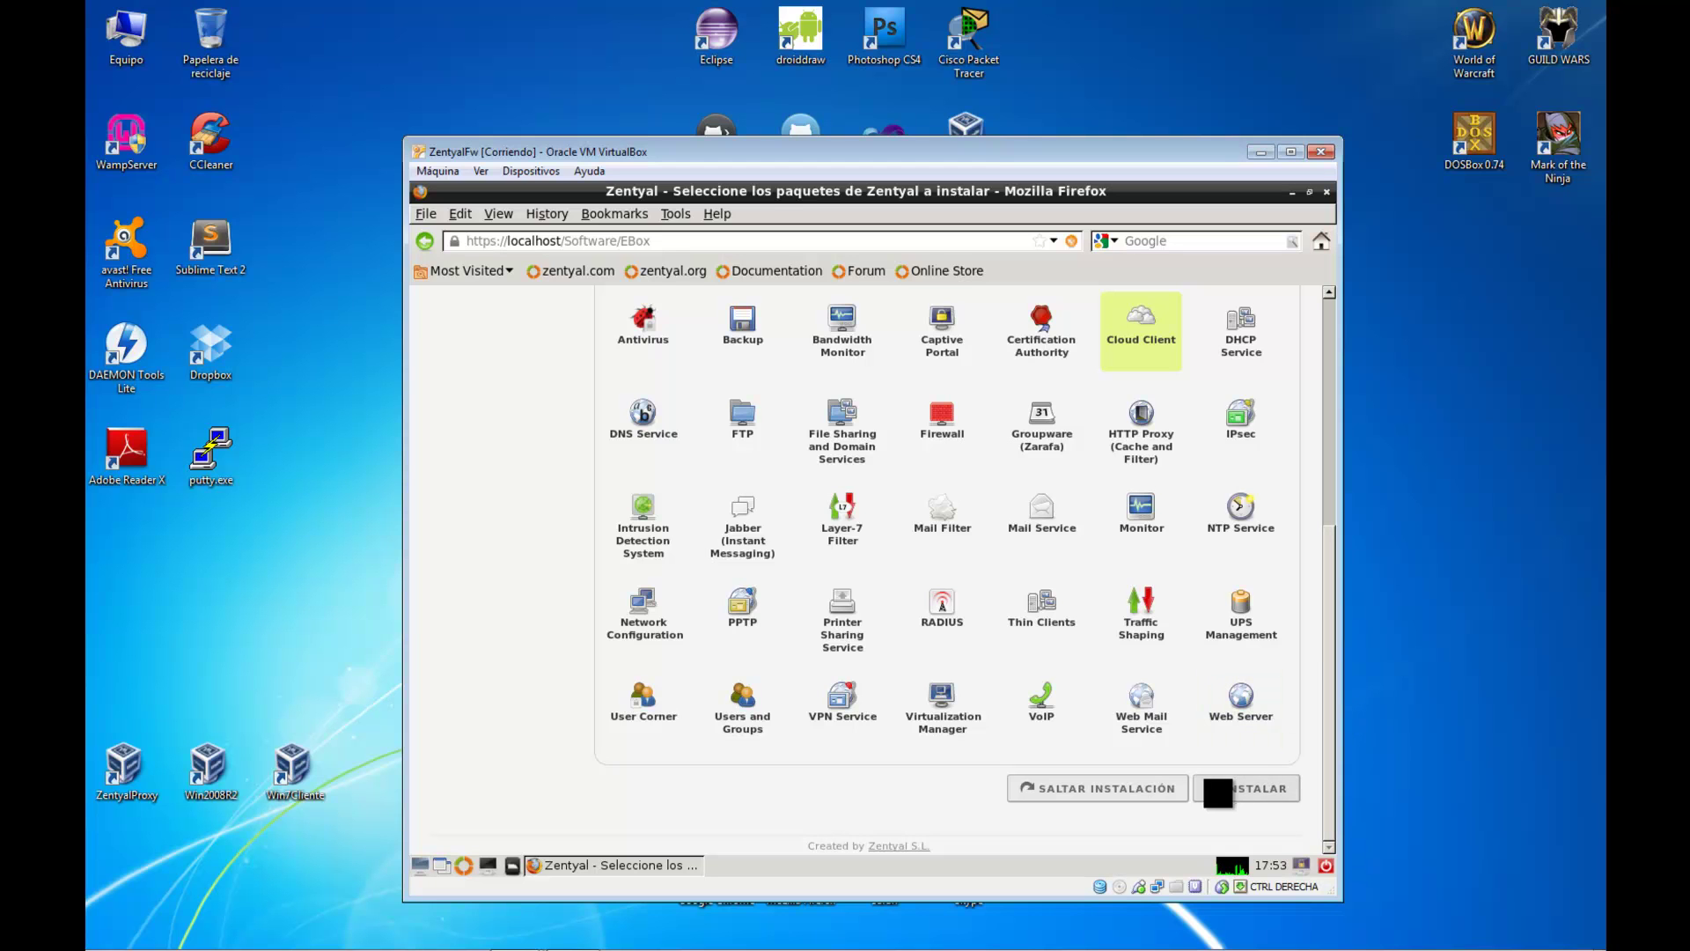
click(1129, 792)
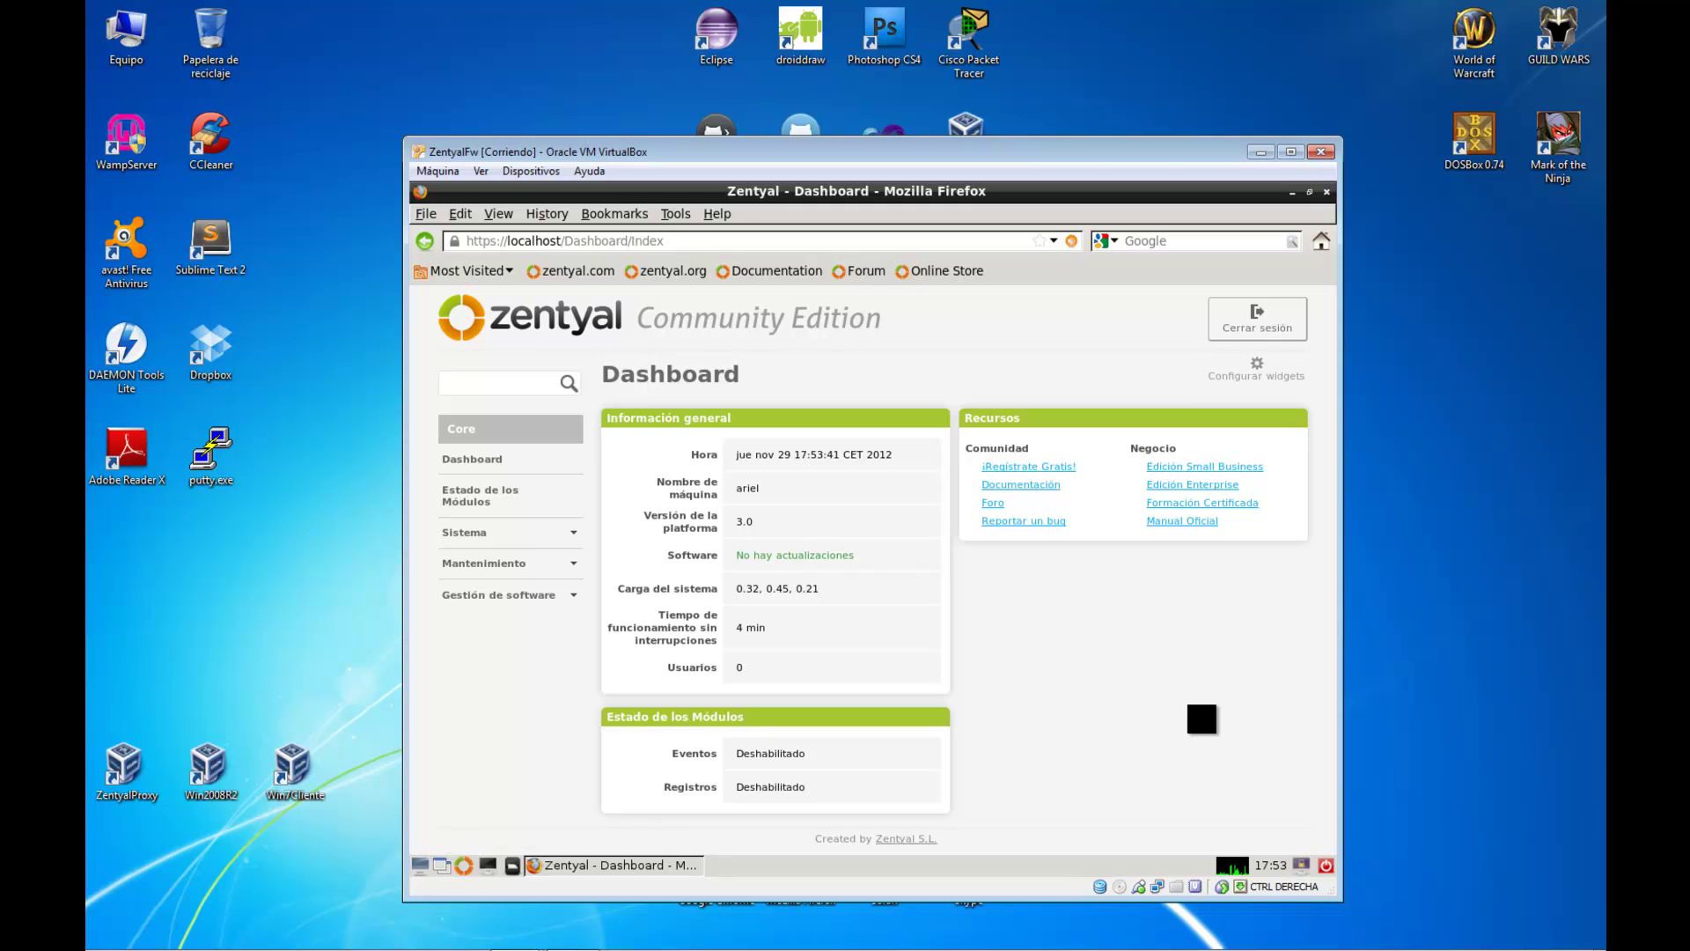
In Componentes de Zentyal, select Network Configuration, Network Objects and Network Services for installation
click(573, 594)
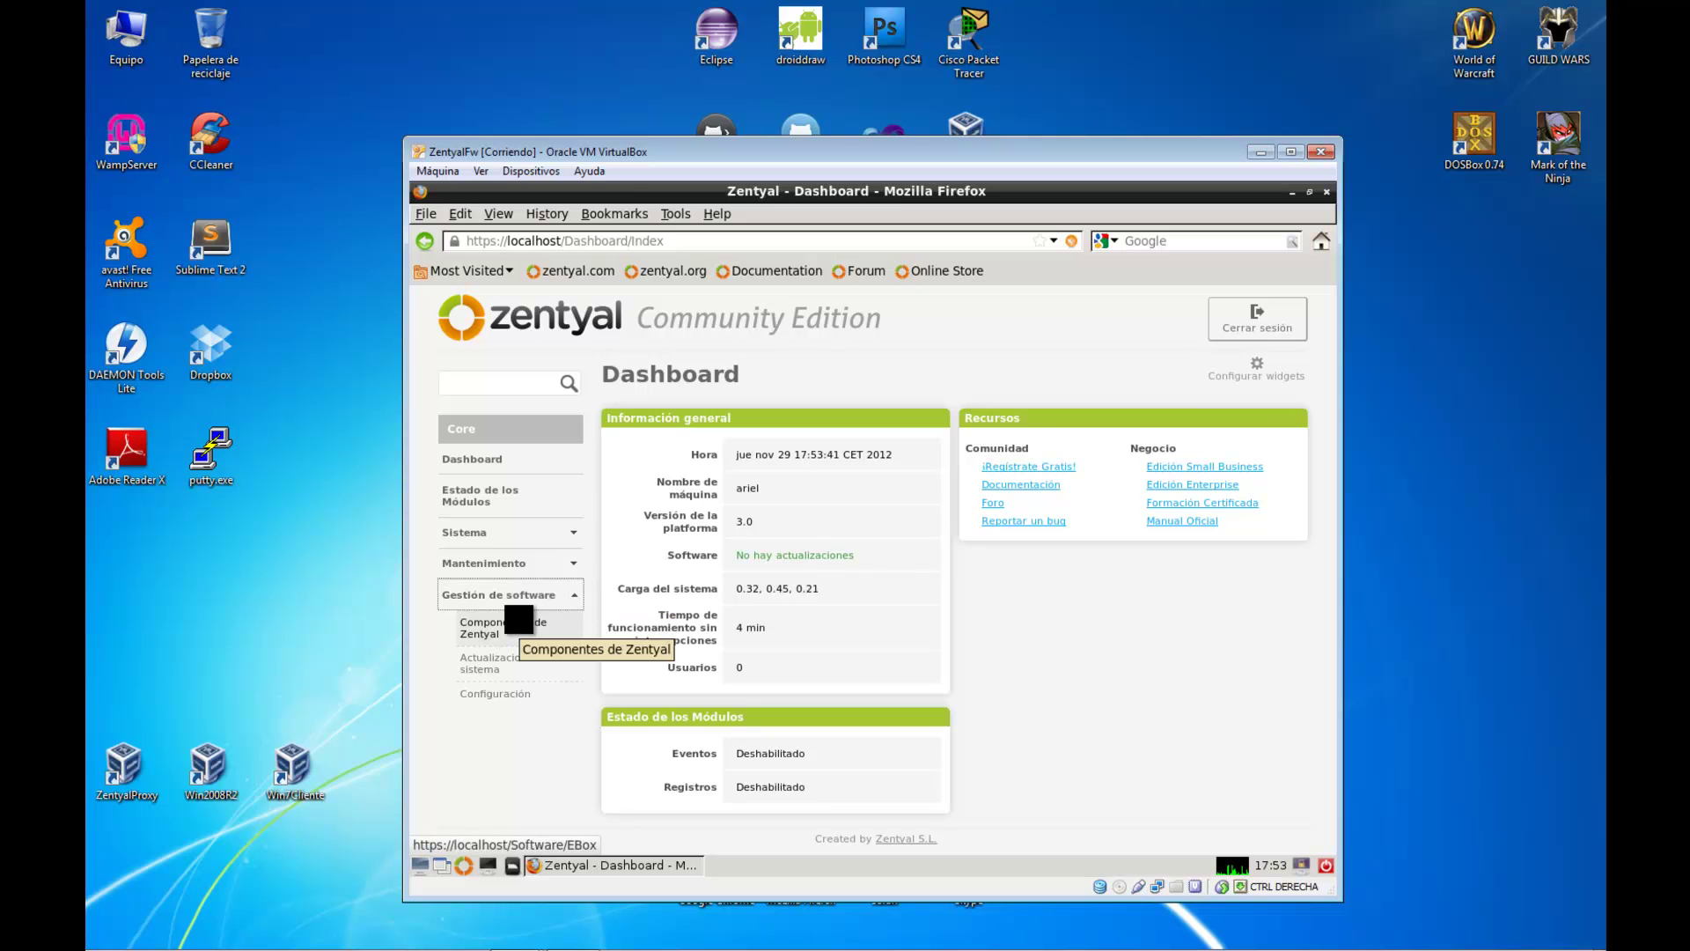
click(480, 626)
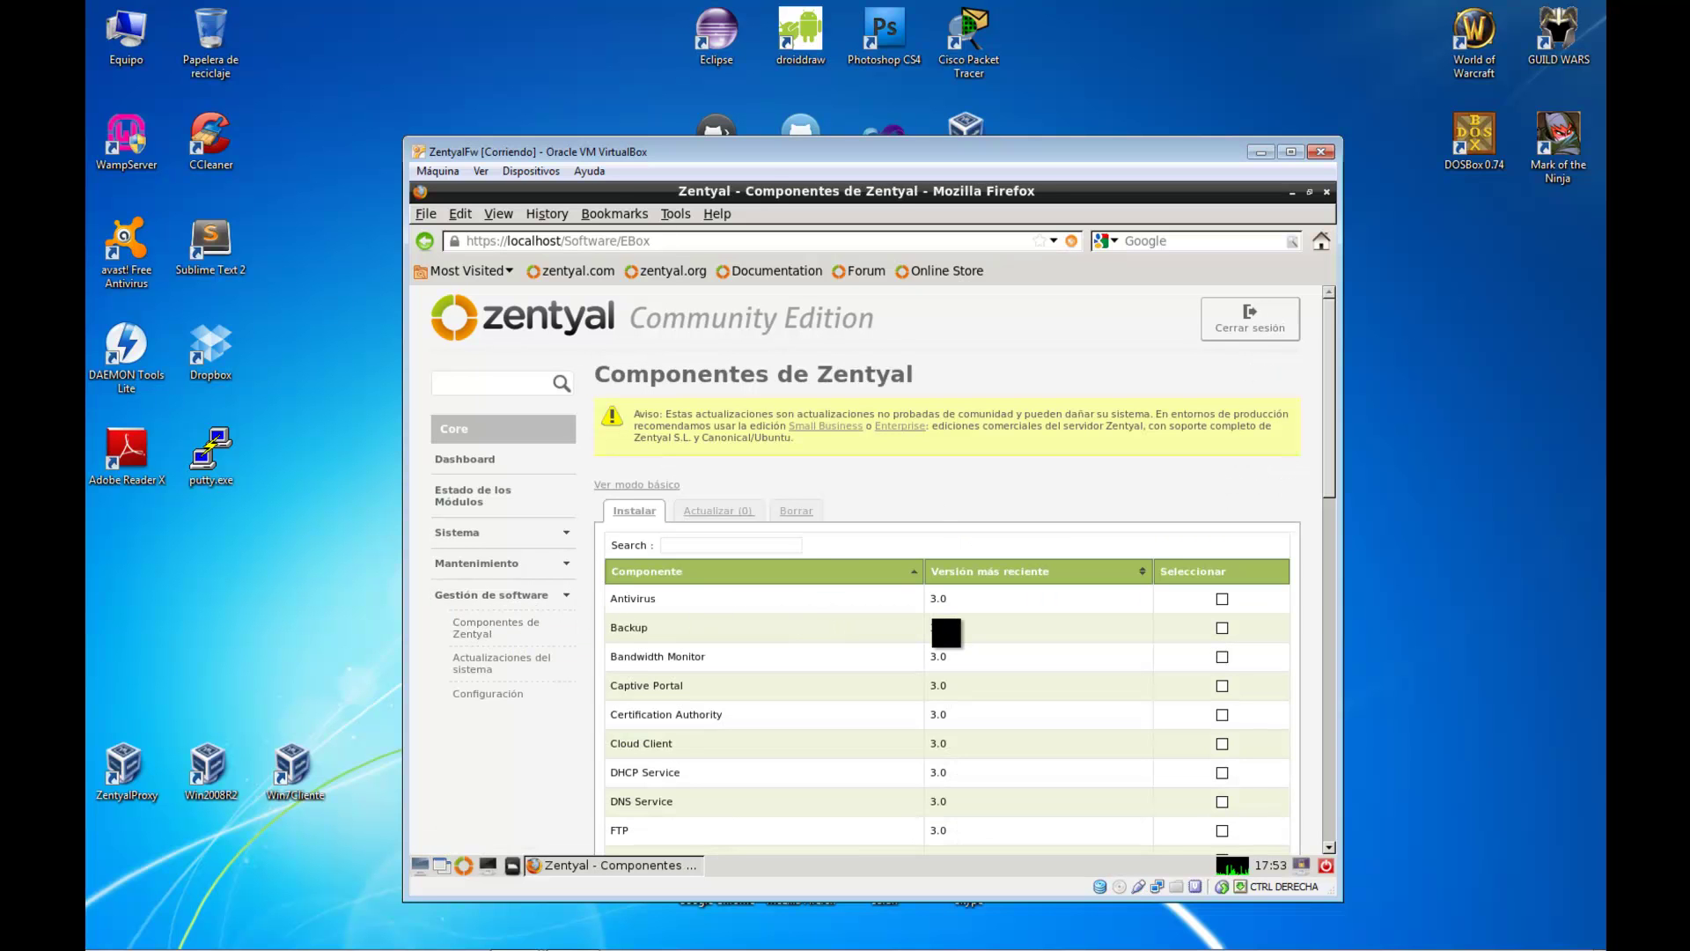
drag(1326, 482, 1317, 719)
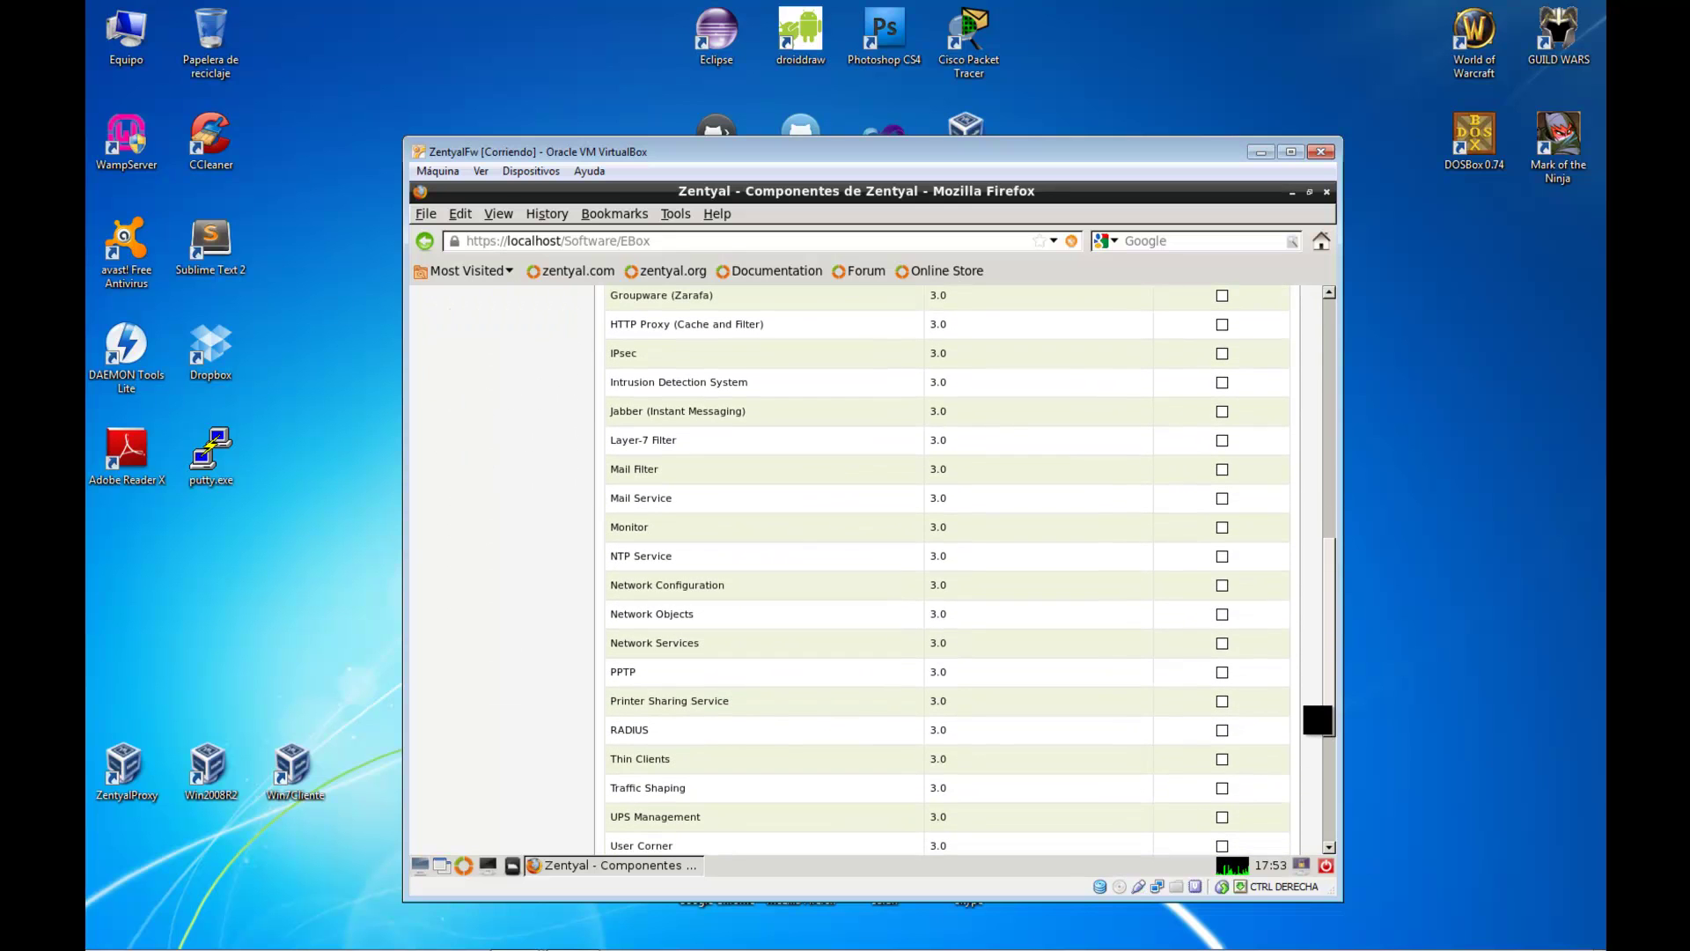
click(1222, 586)
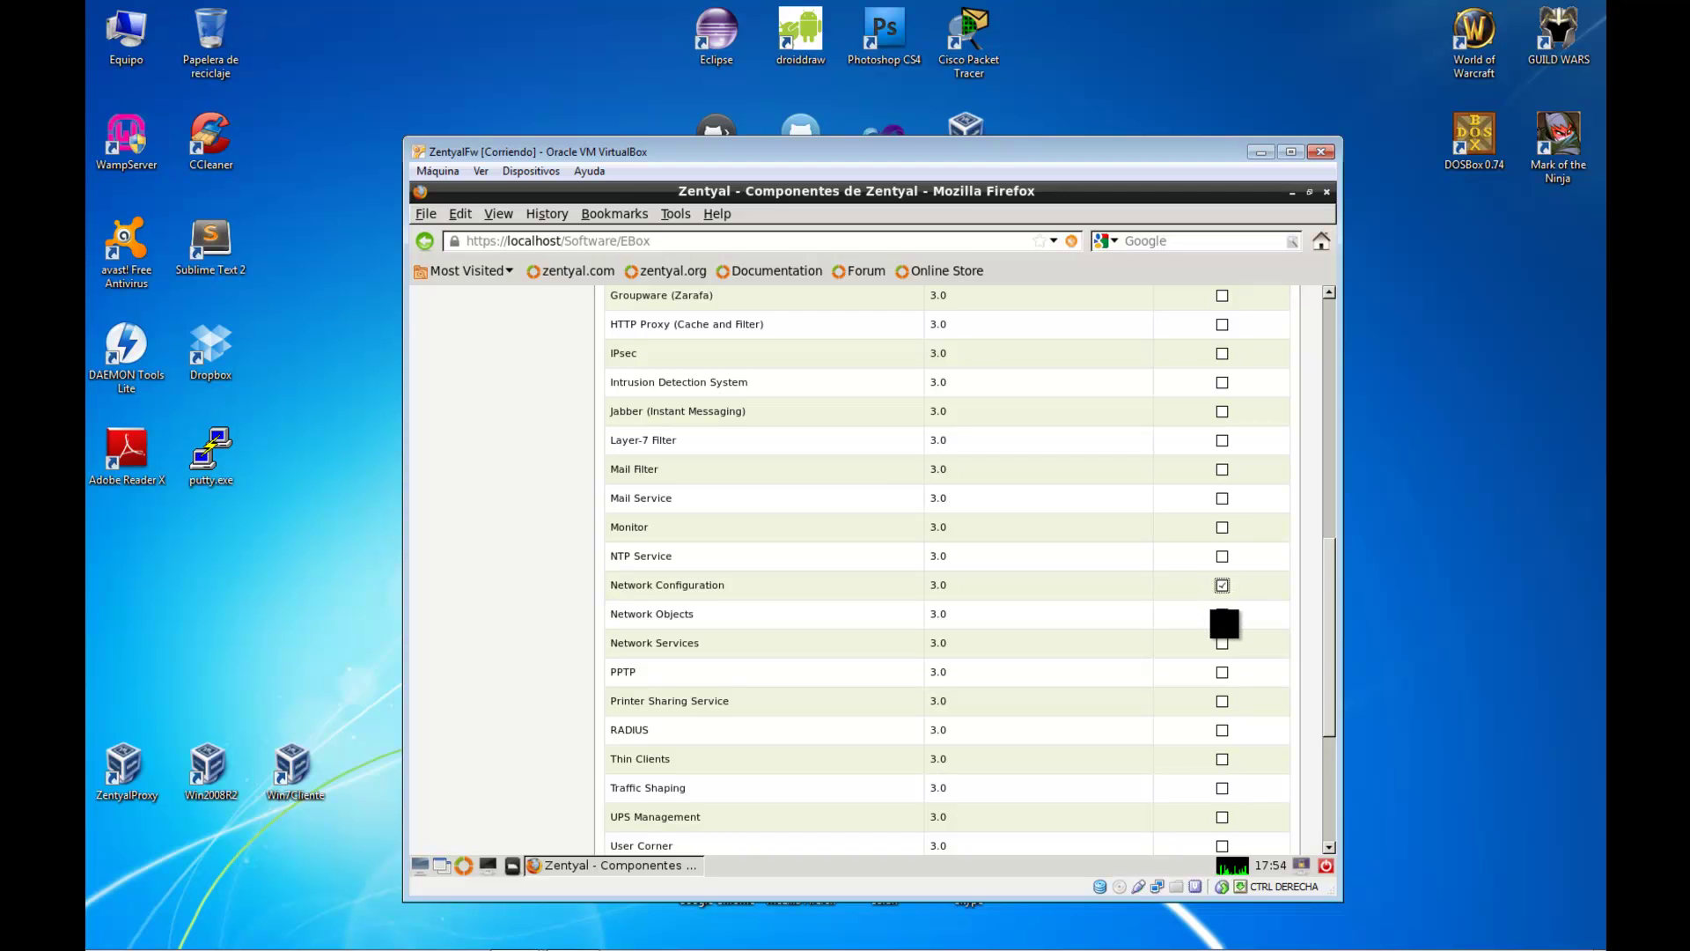
click(1223, 613)
click(1222, 642)
drag(1320, 619, 1324, 773)
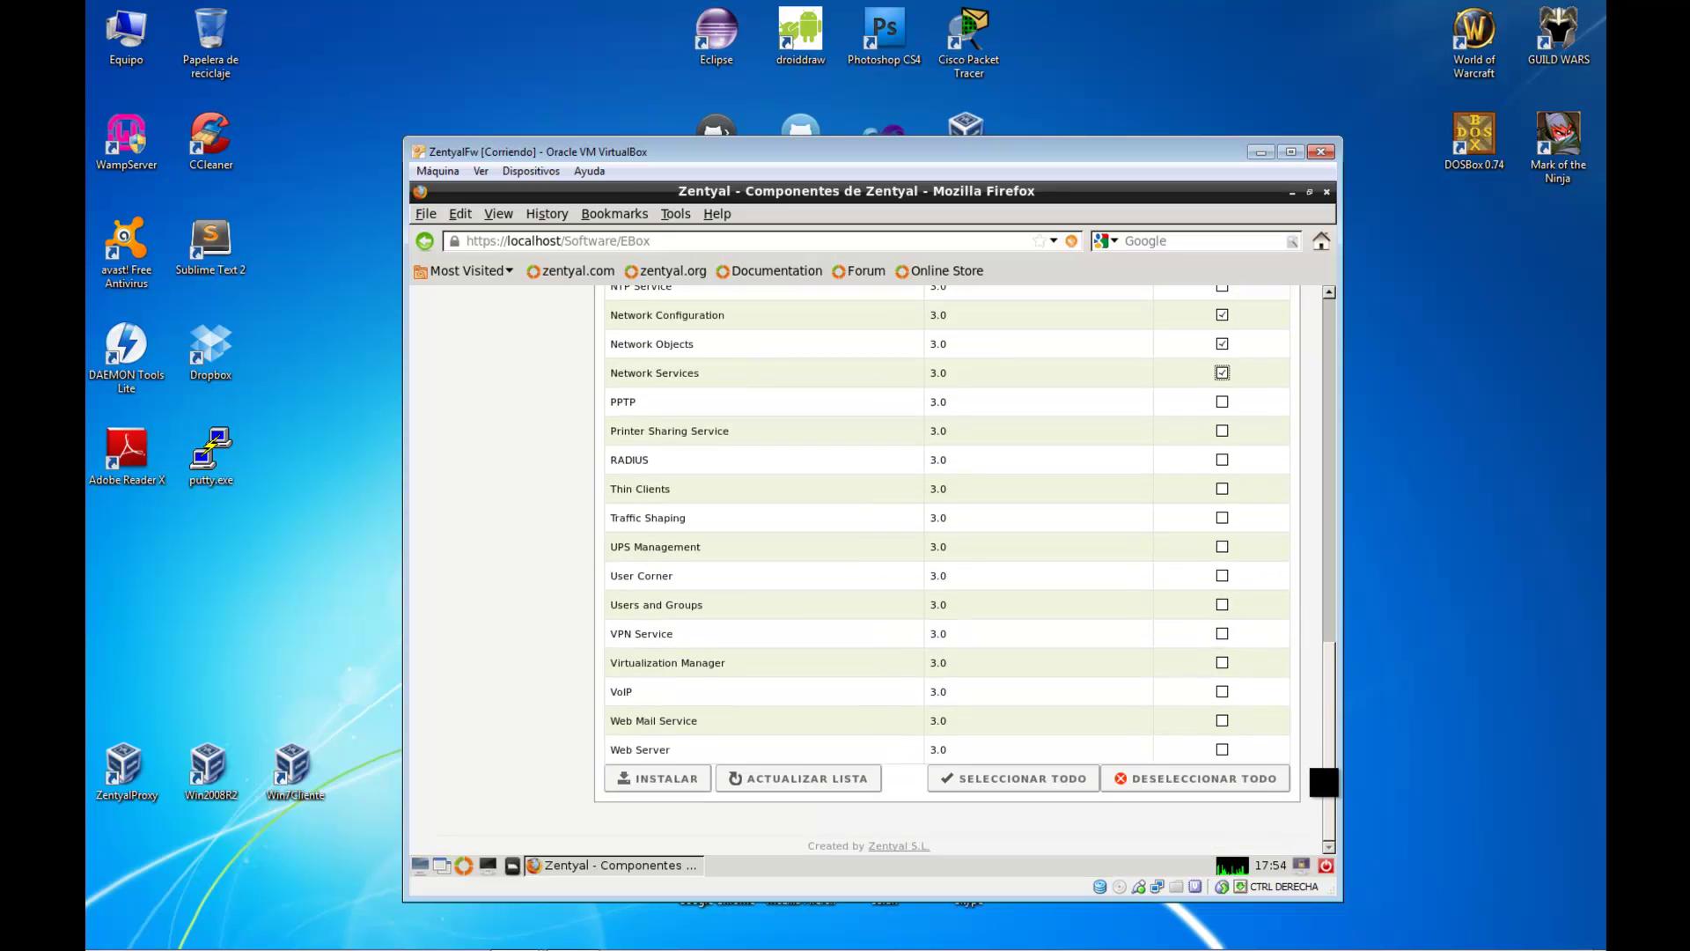
click(667, 779)
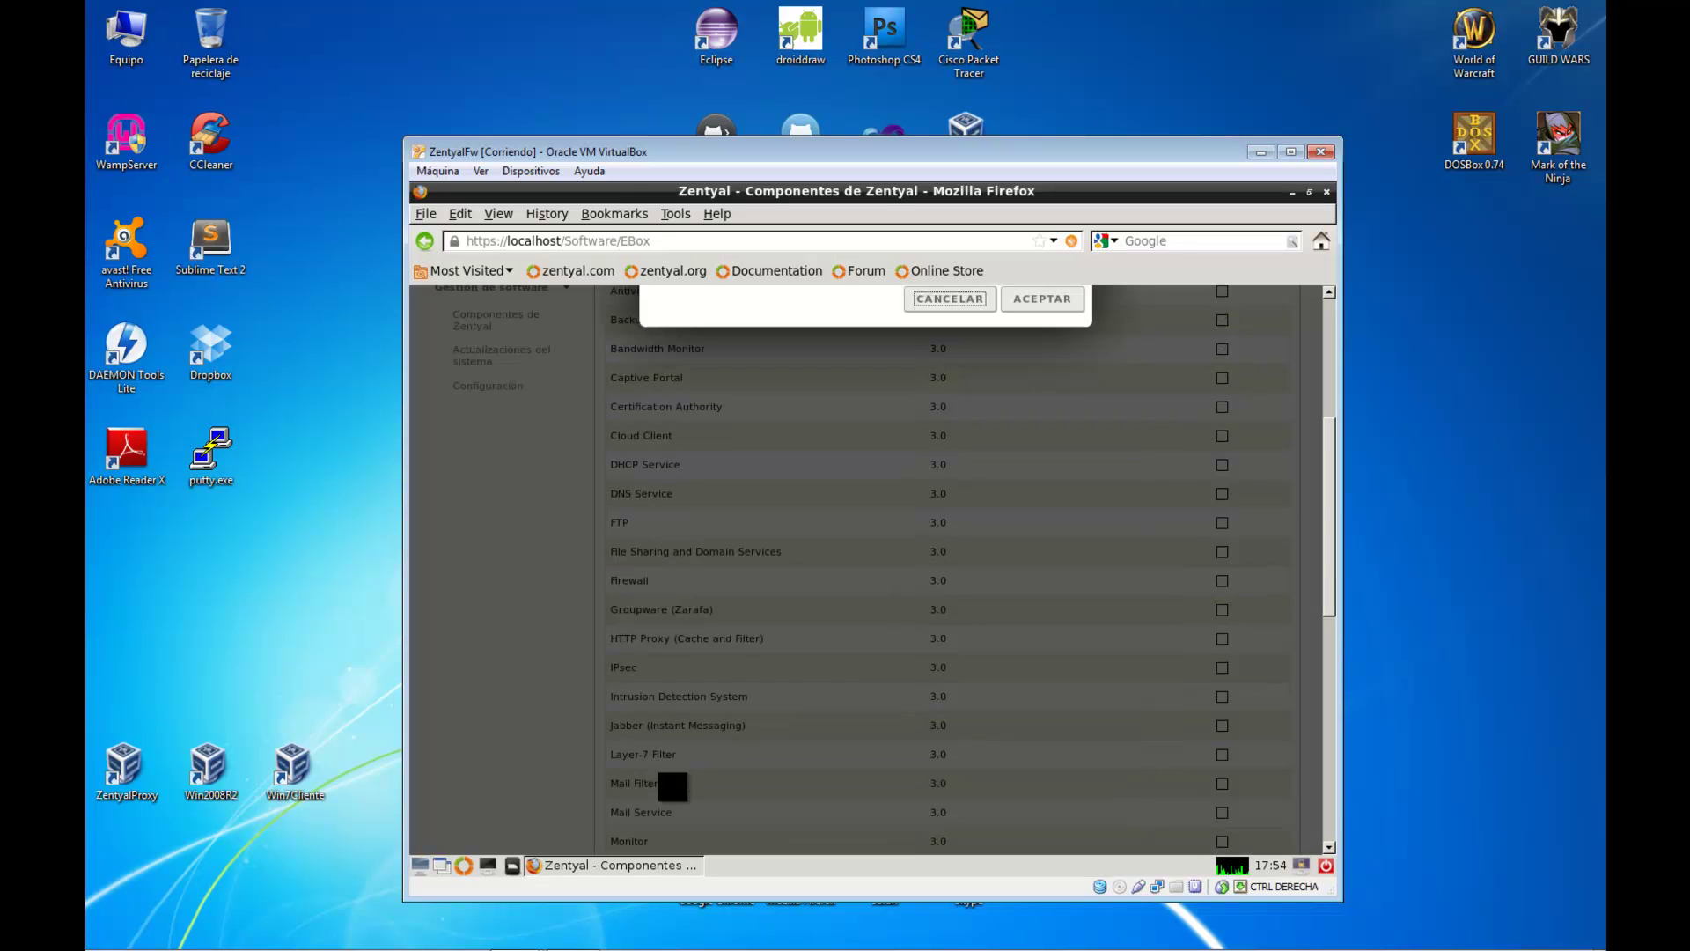
Confirm installing the three network packages and close the completion notice once finished
drag(1324, 539, 1329, 396)
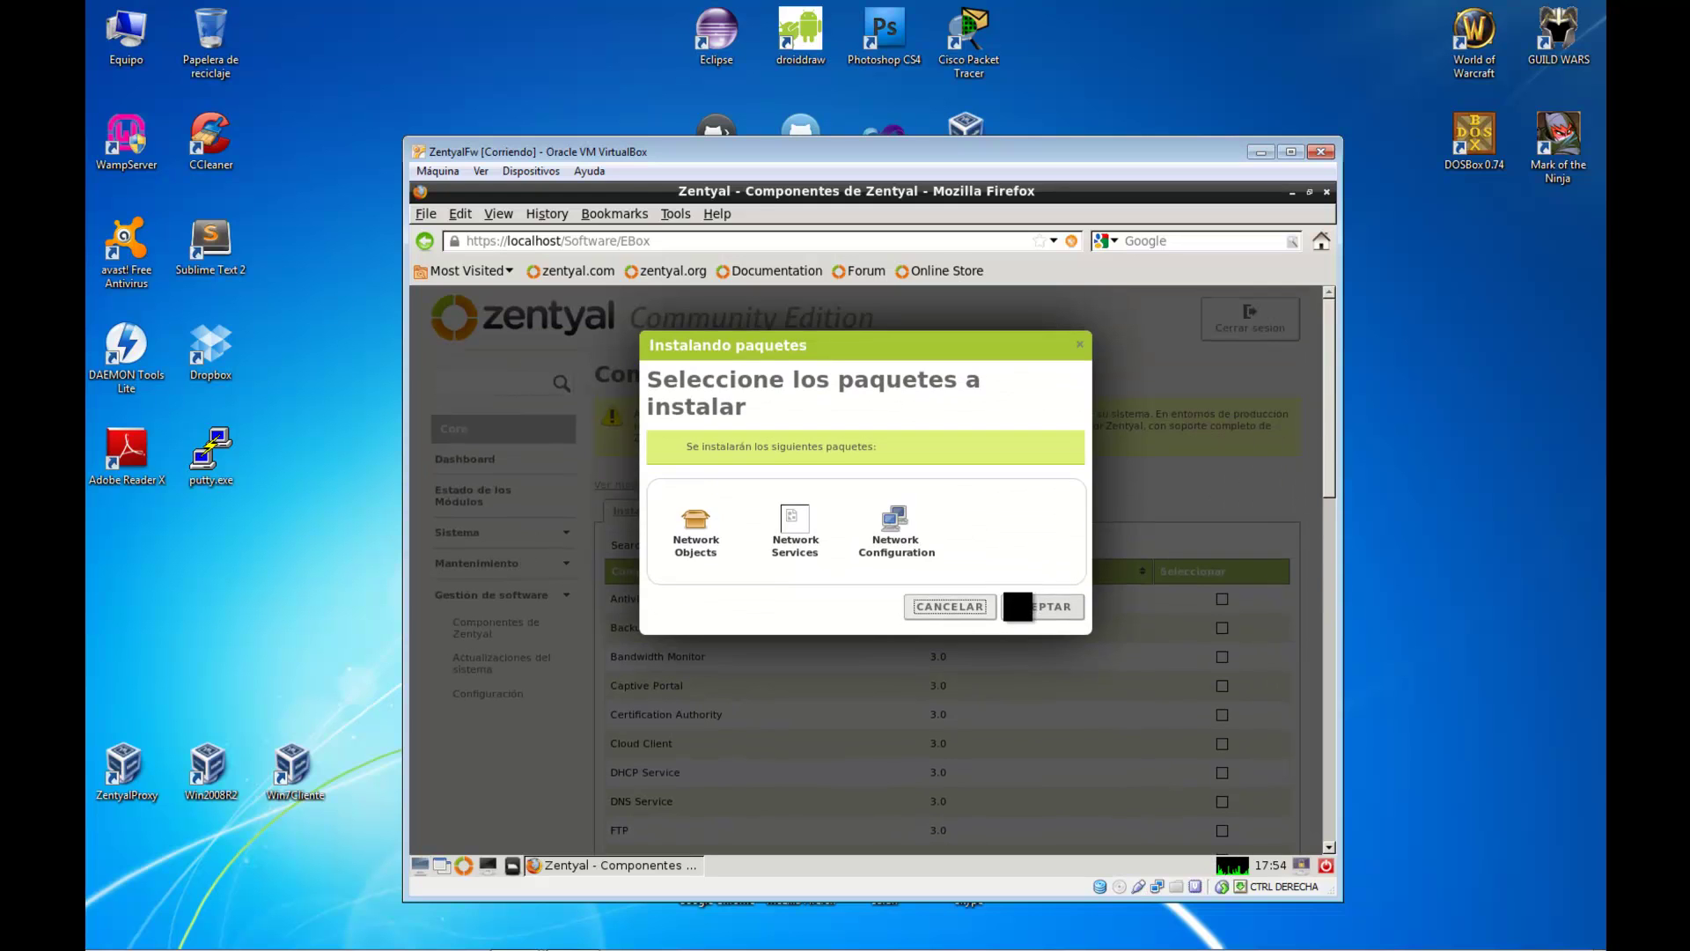
click(1017, 606)
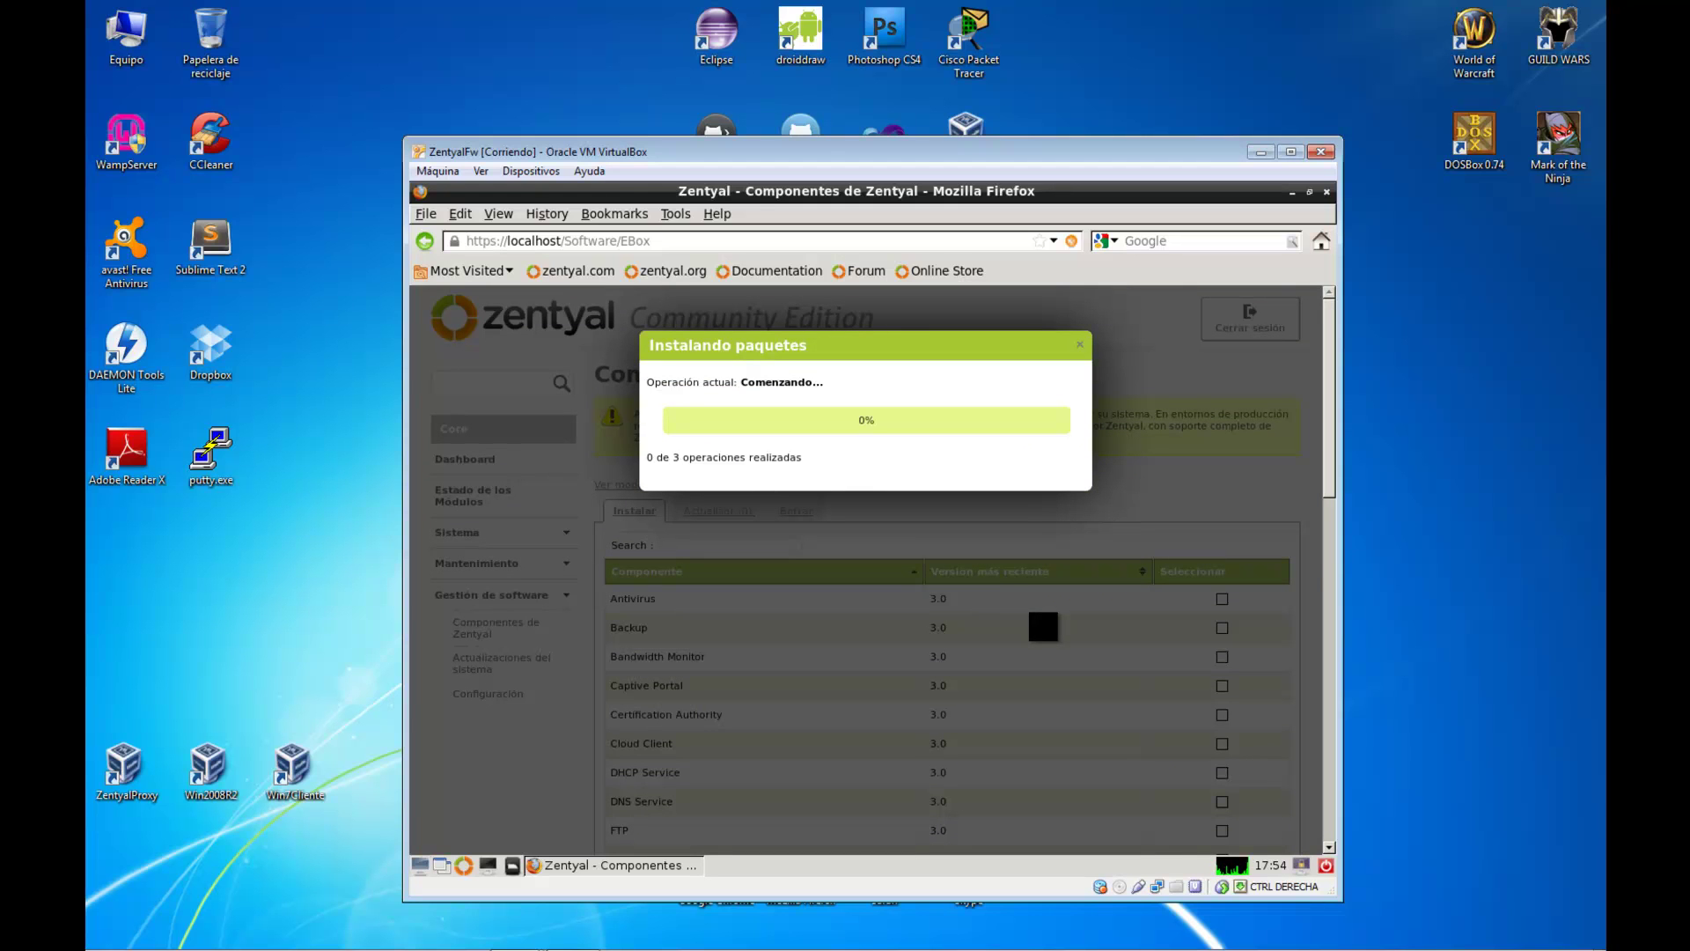
click(1514, 577)
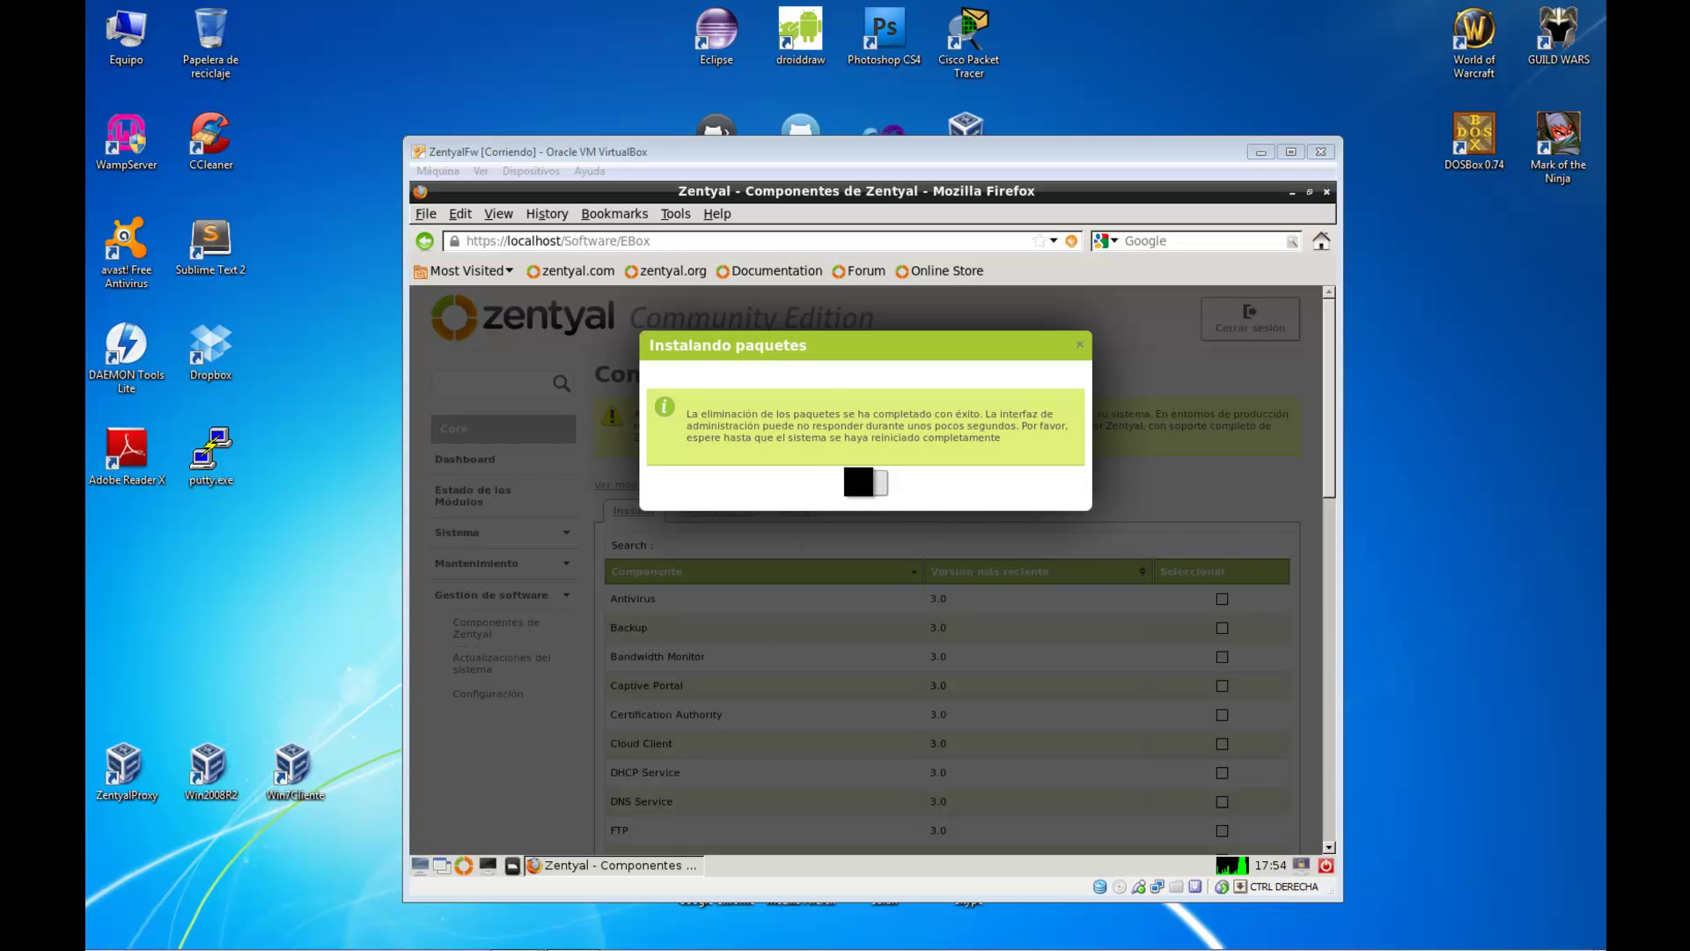
click(858, 482)
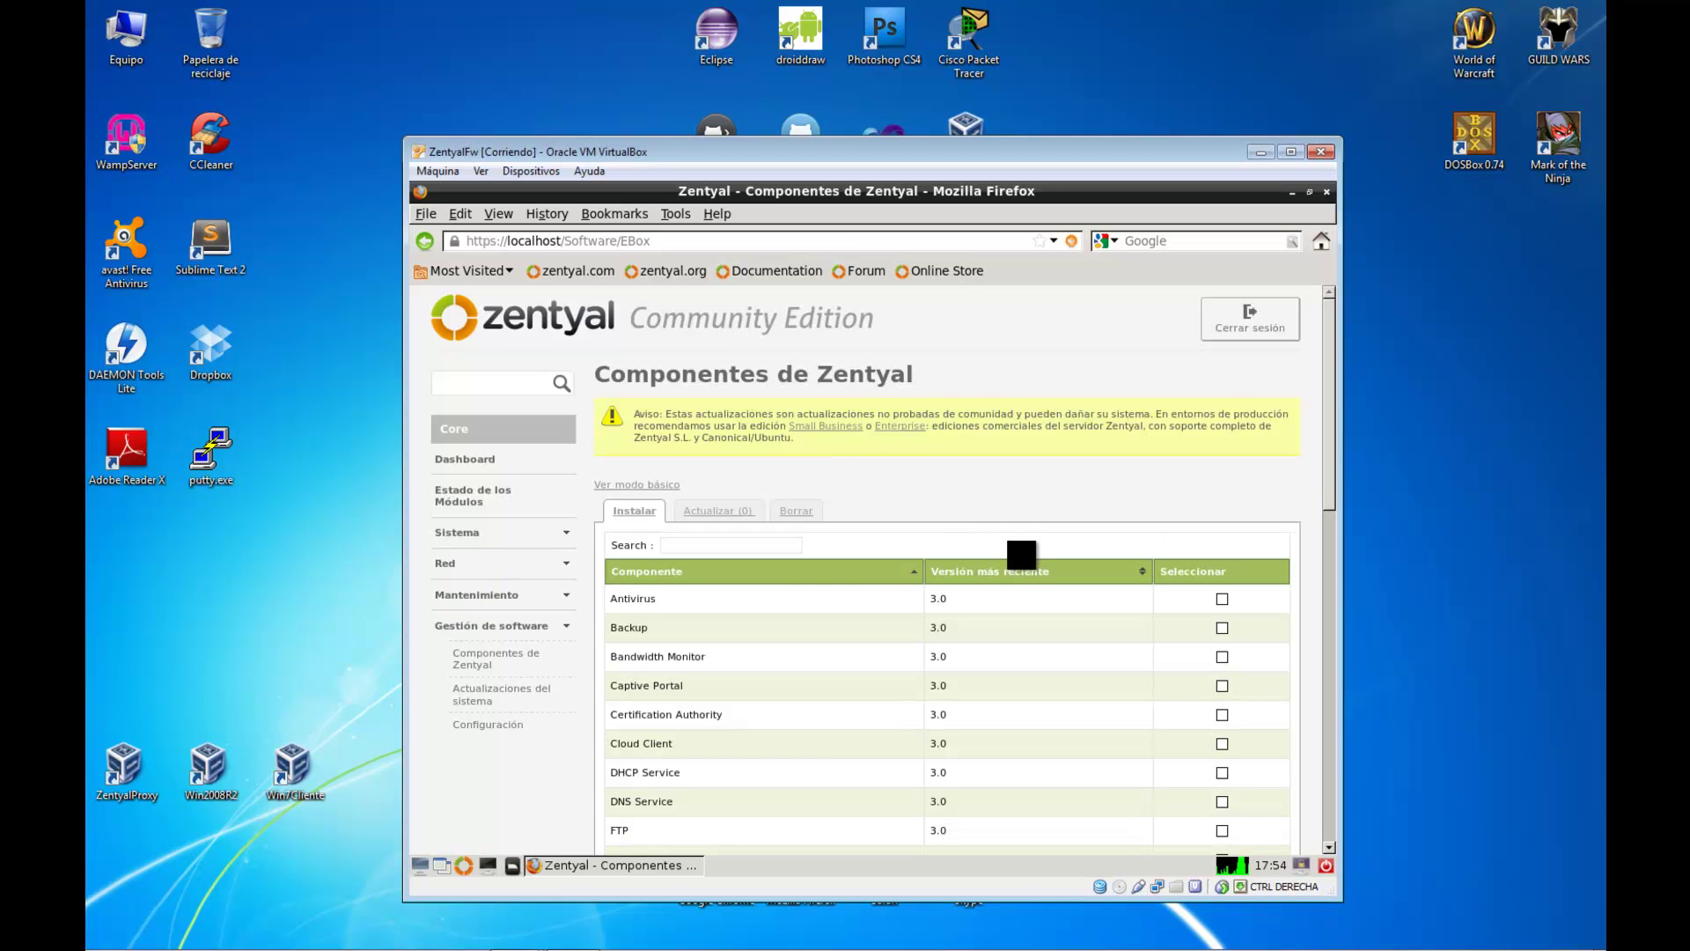
Make eth0 a static external WAN interface at 192.168.1.254, then bring up eth1's settings
click(532, 560)
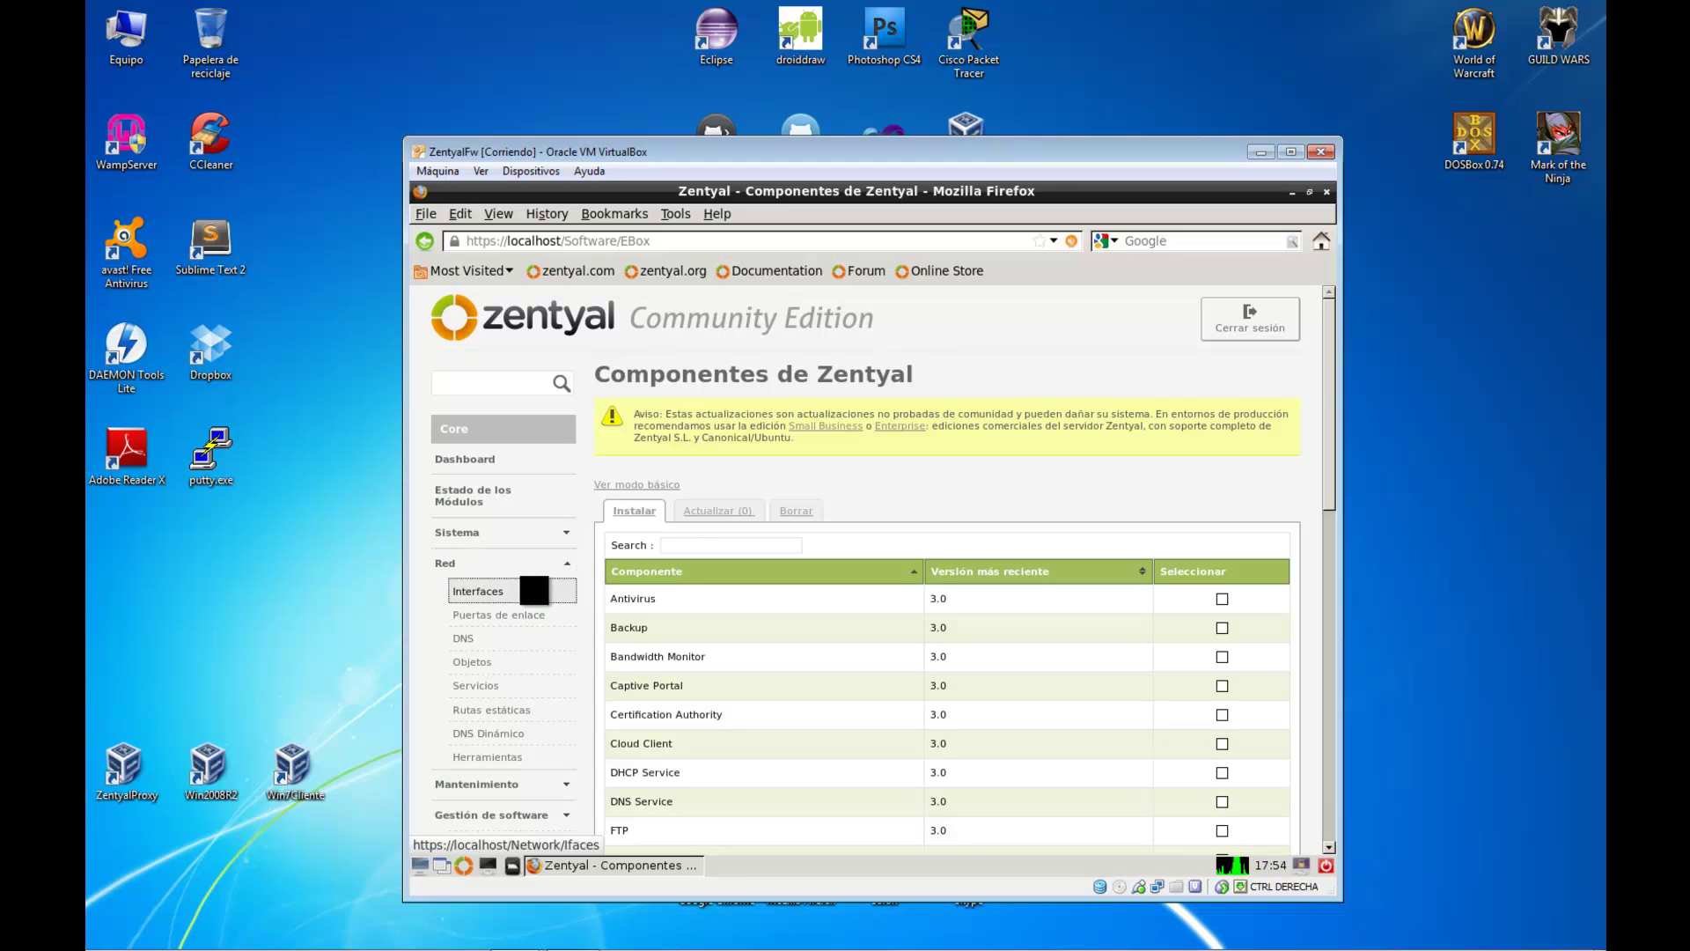
click(534, 590)
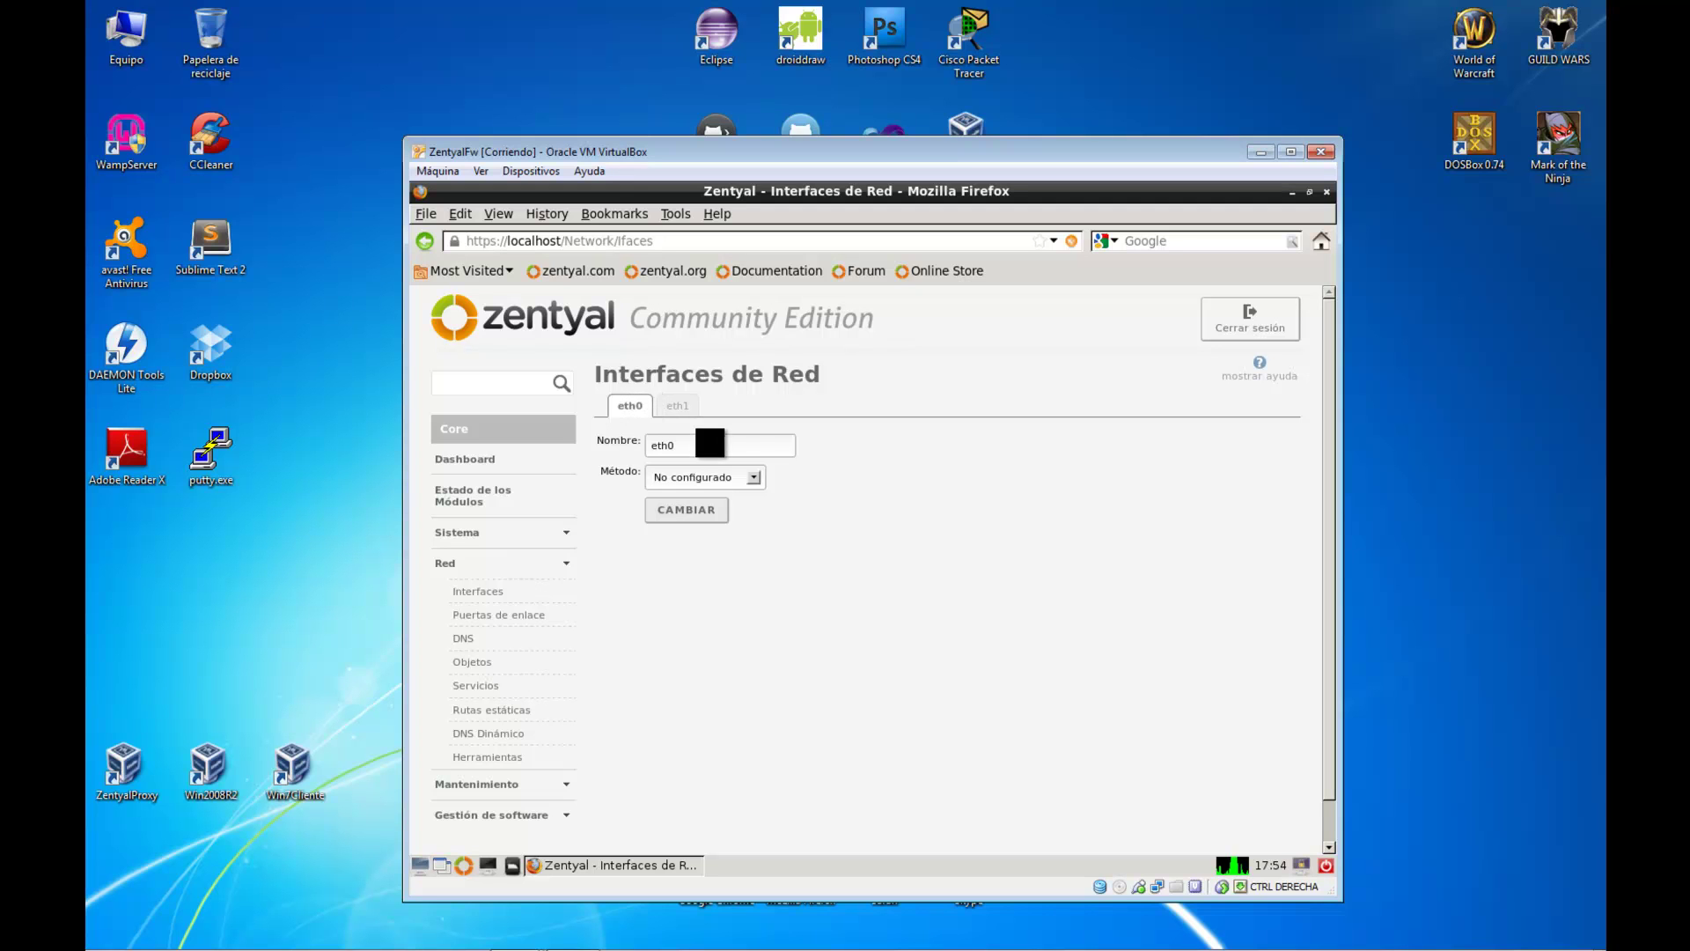
click(753, 477)
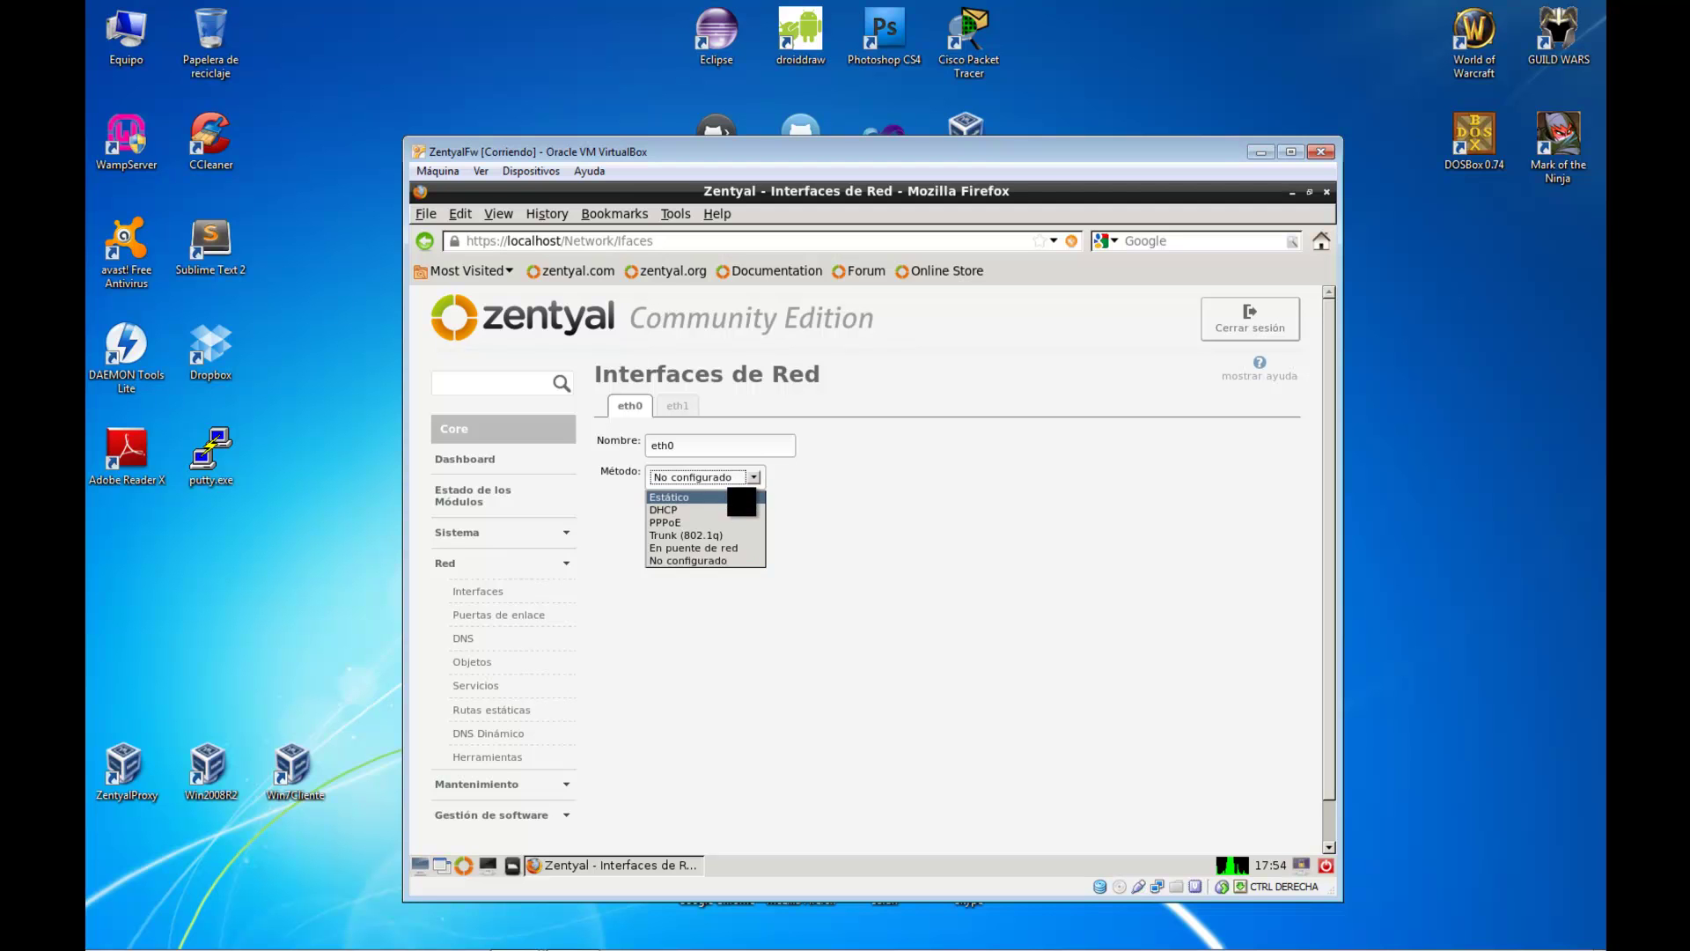
click(741, 498)
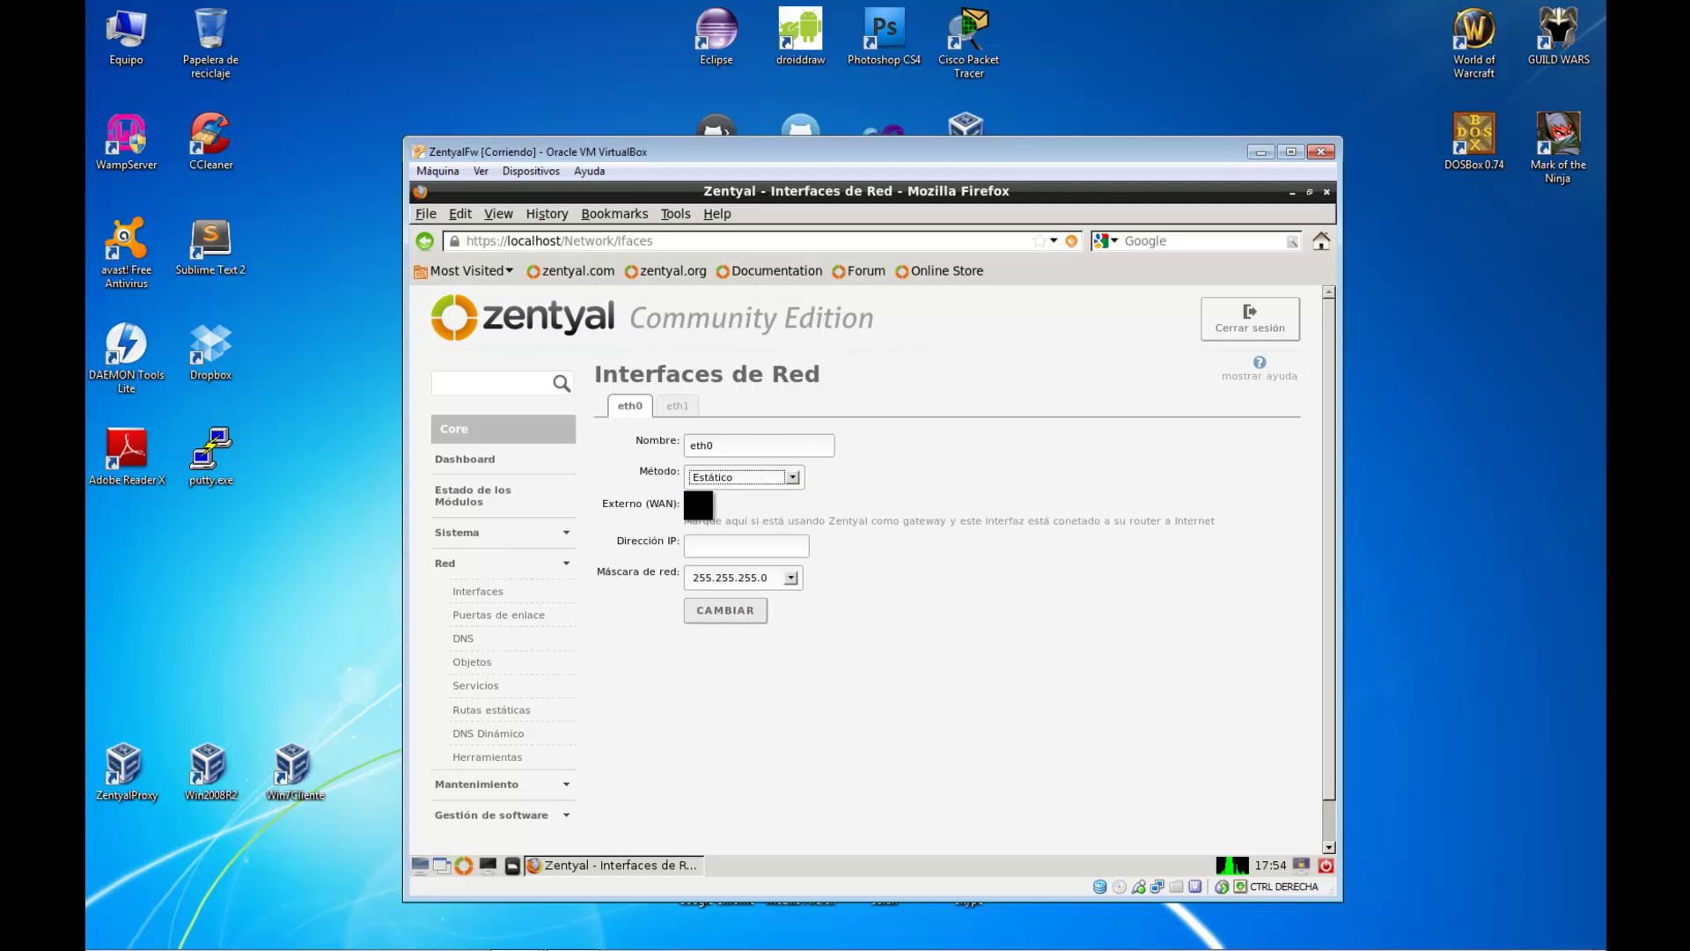
click(695, 504)
click(714, 544)
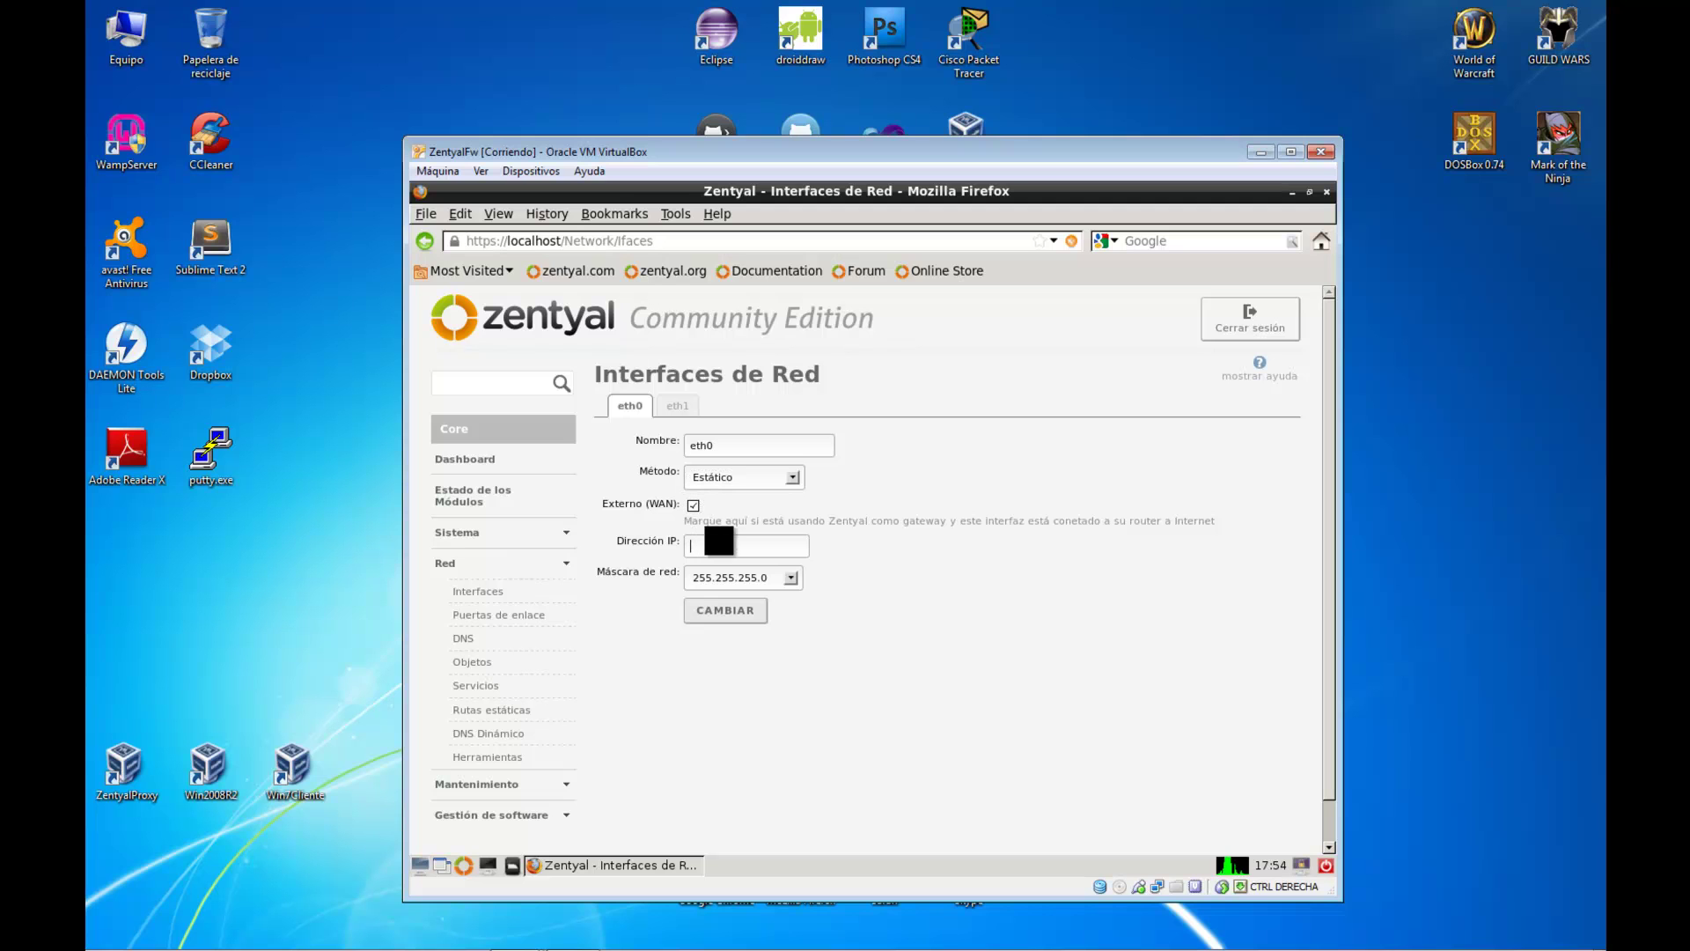
text(192.168.1.254)
click(740, 613)
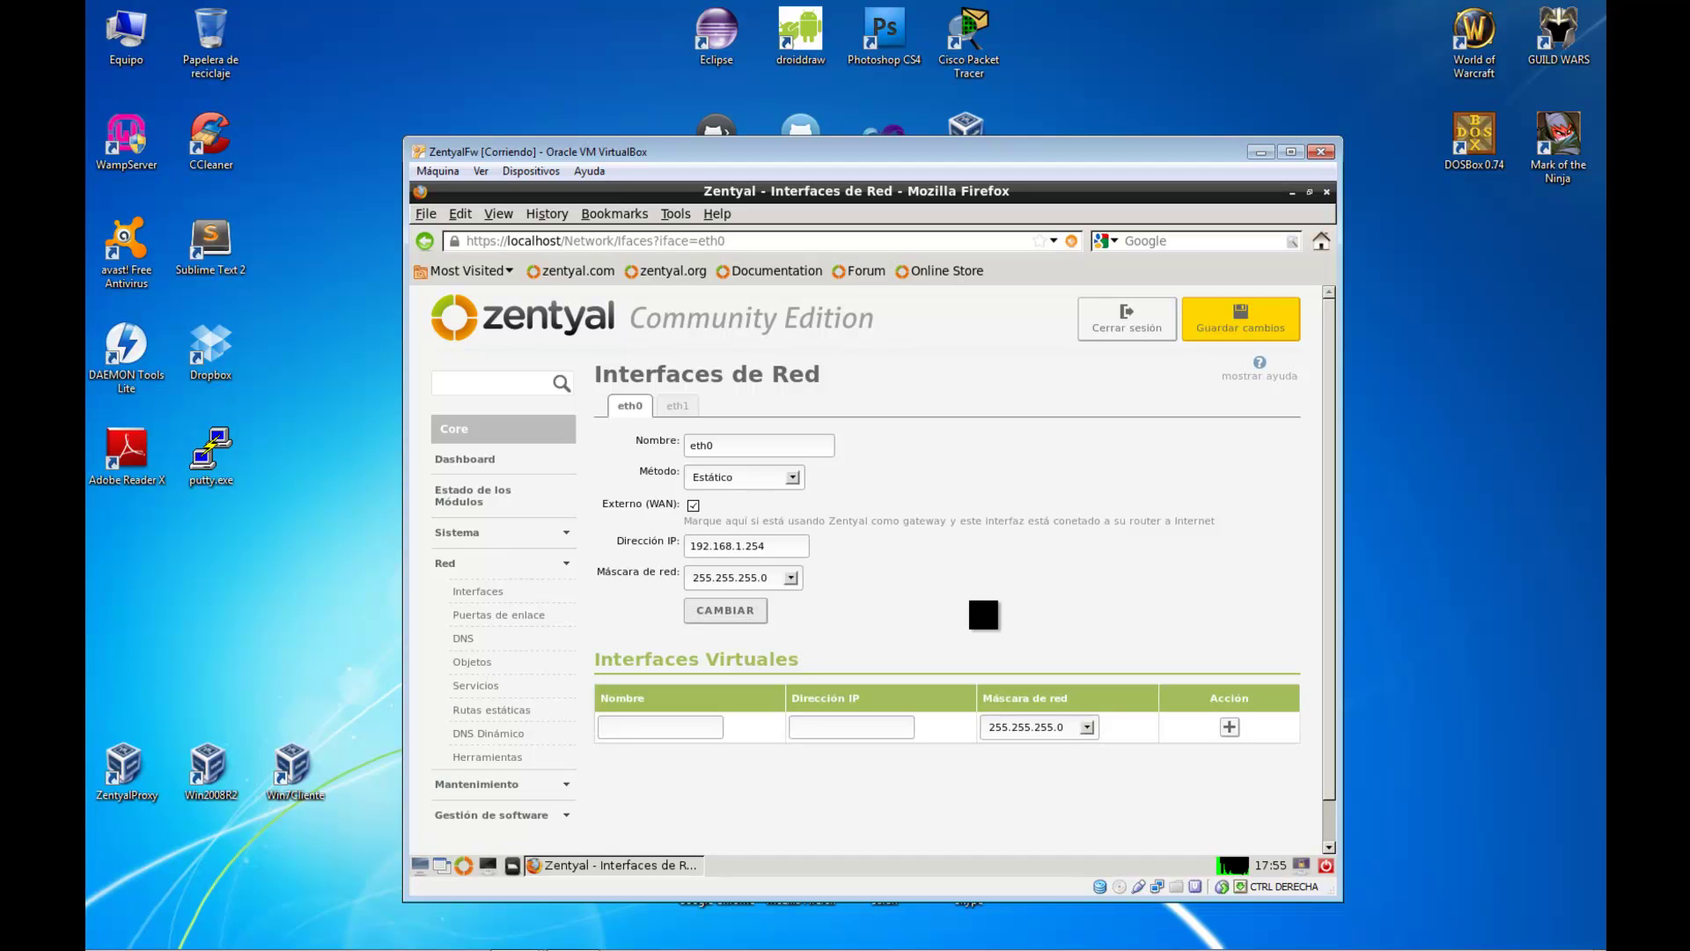
click(685, 406)
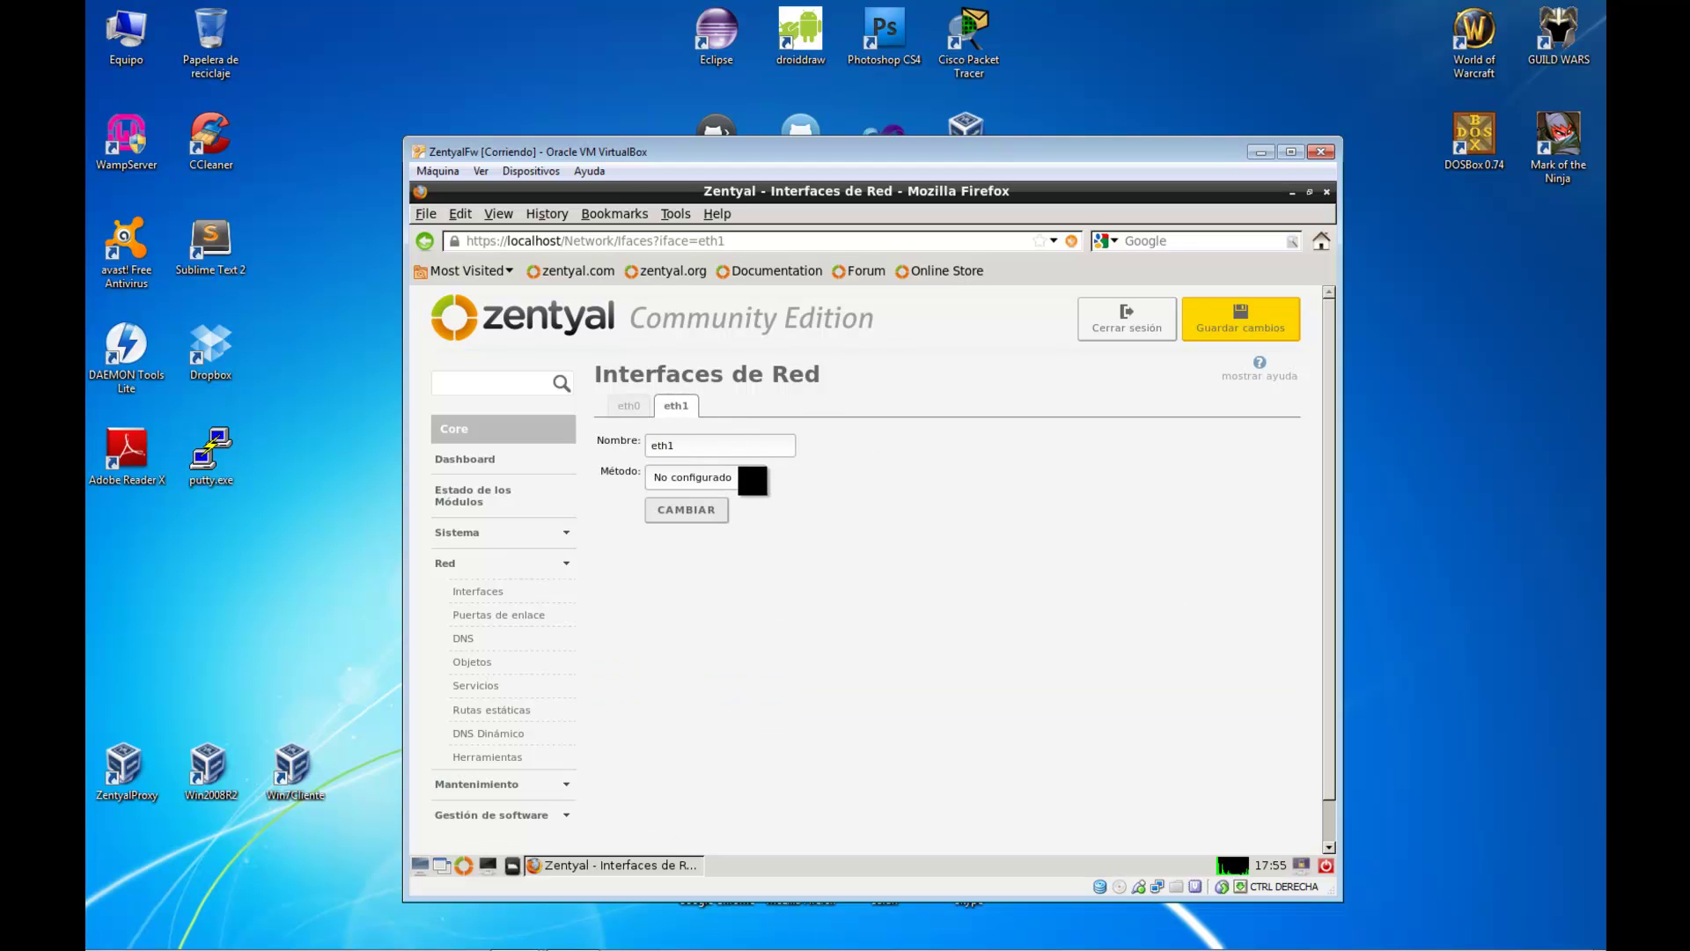
click(754, 477)
Give eth1 a static internal address of 192.168.2.254
click(747, 497)
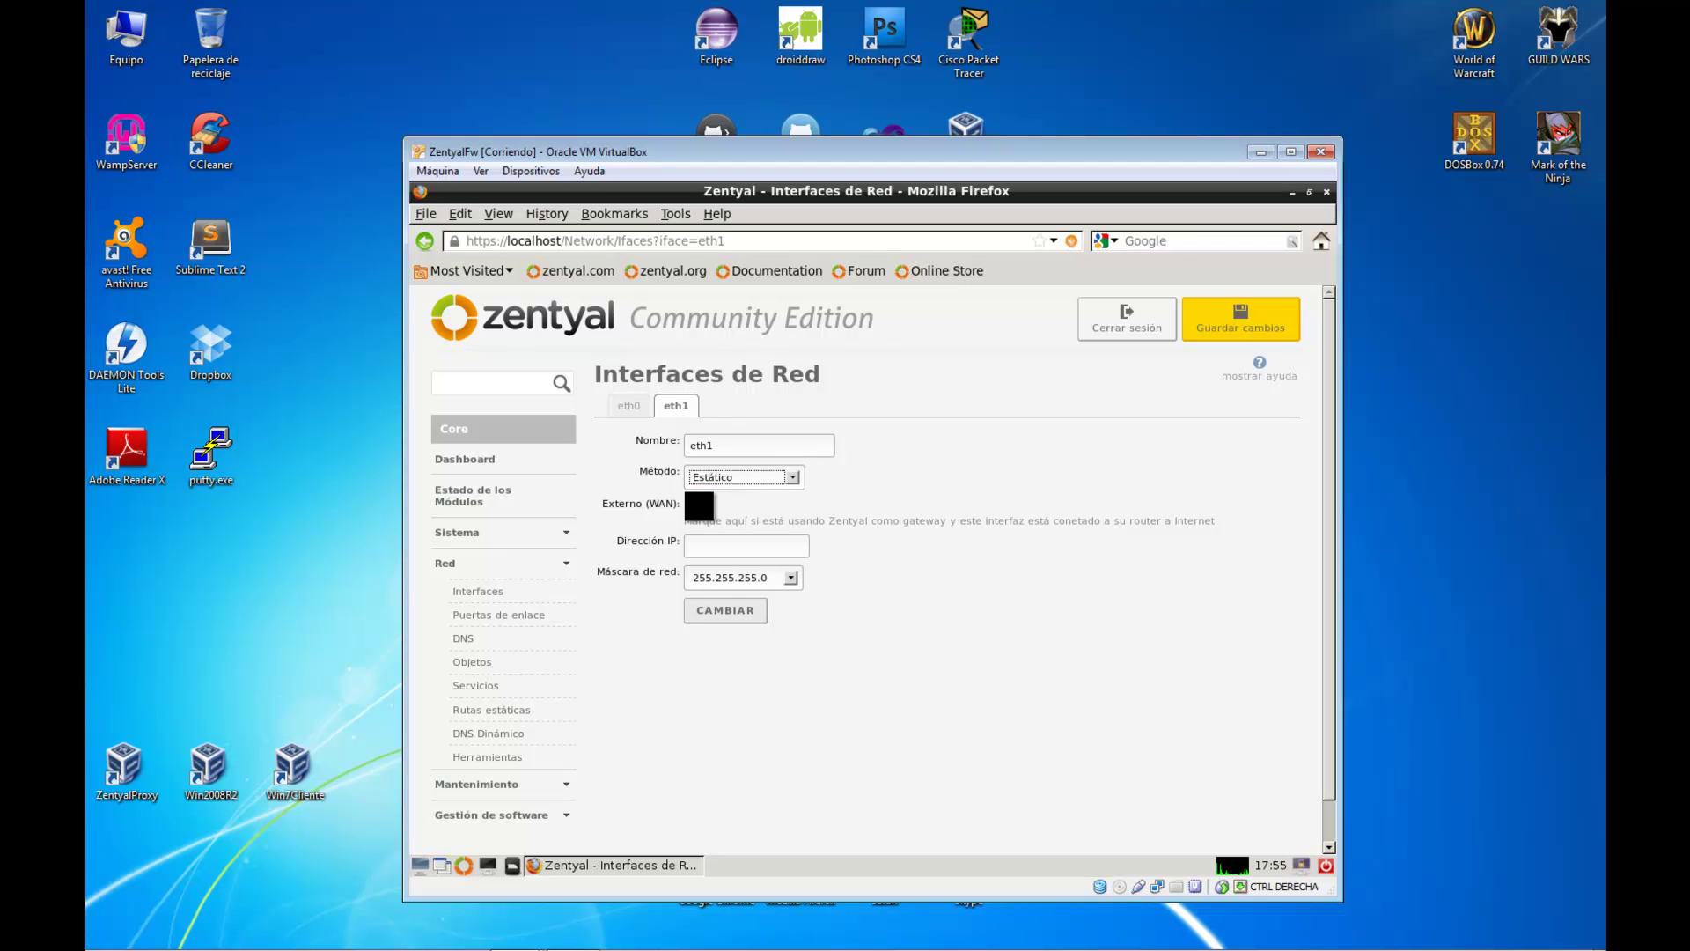
click(756, 540)
text(192)
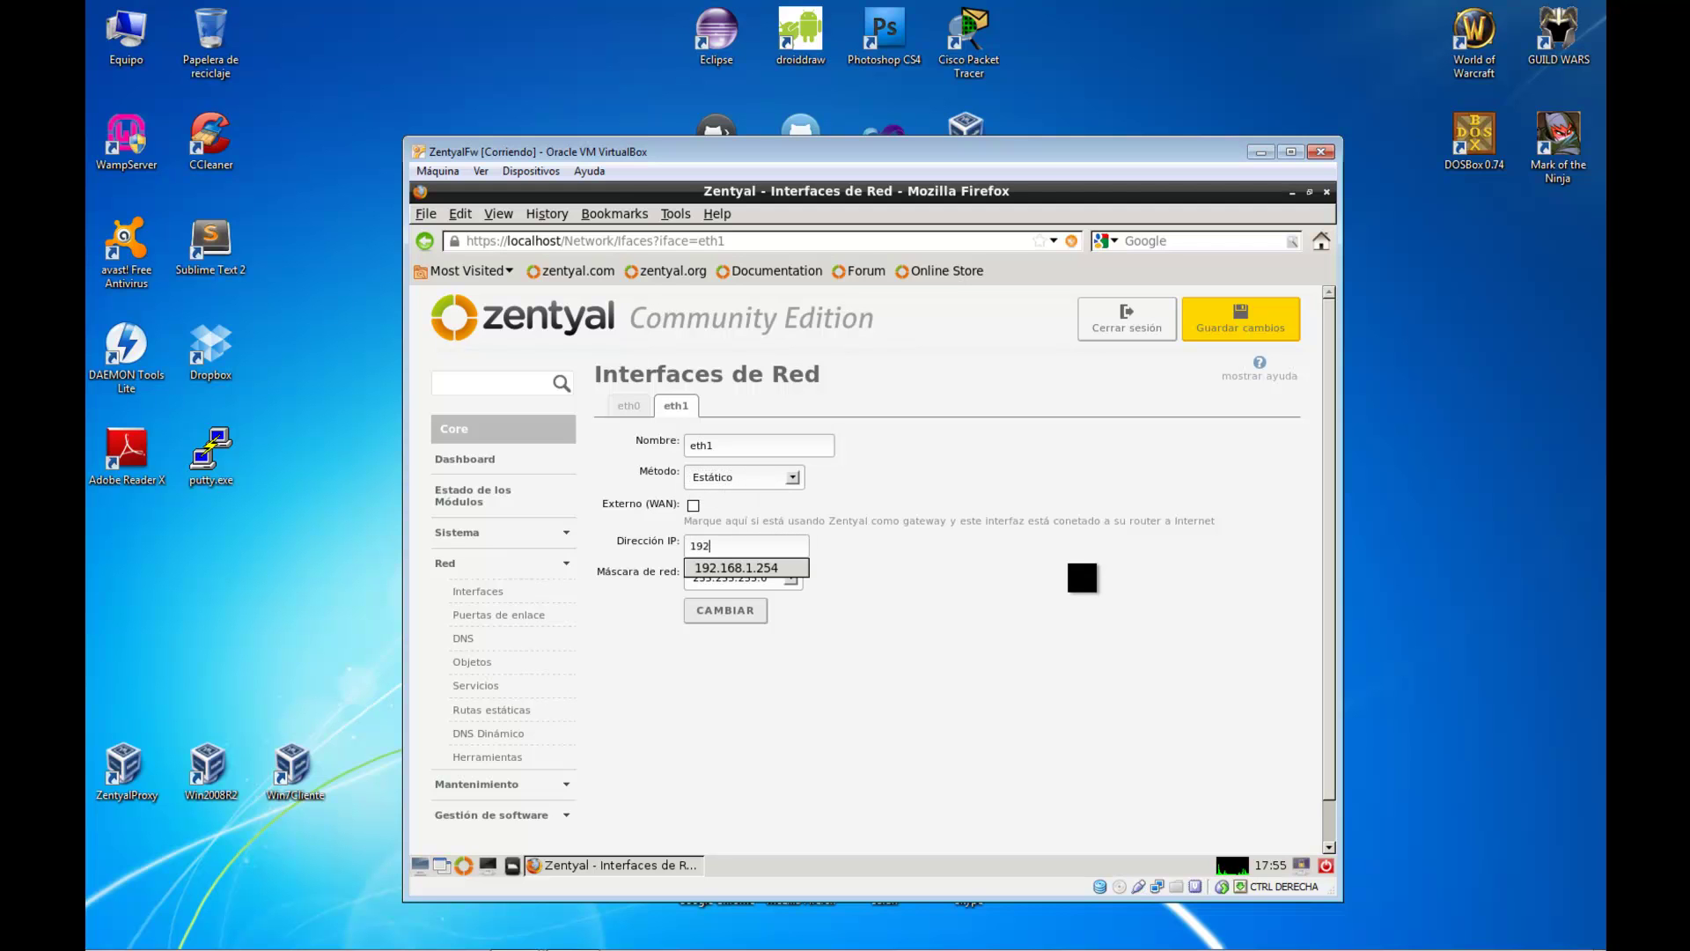
text(.168.2.254)
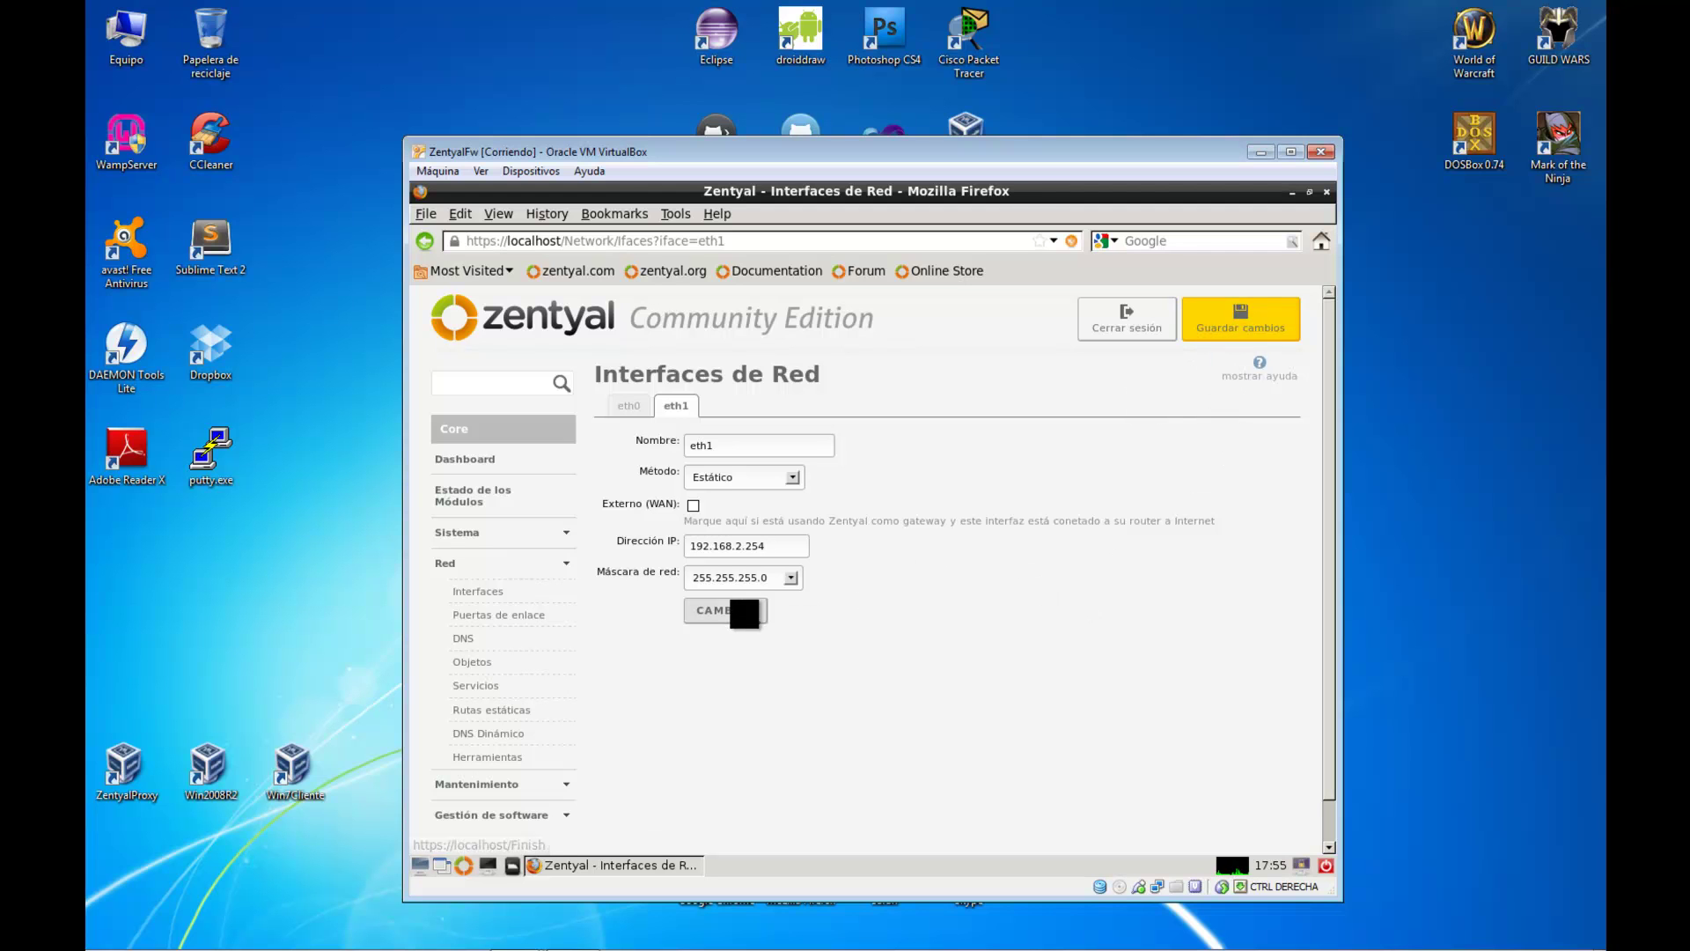
click(726, 610)
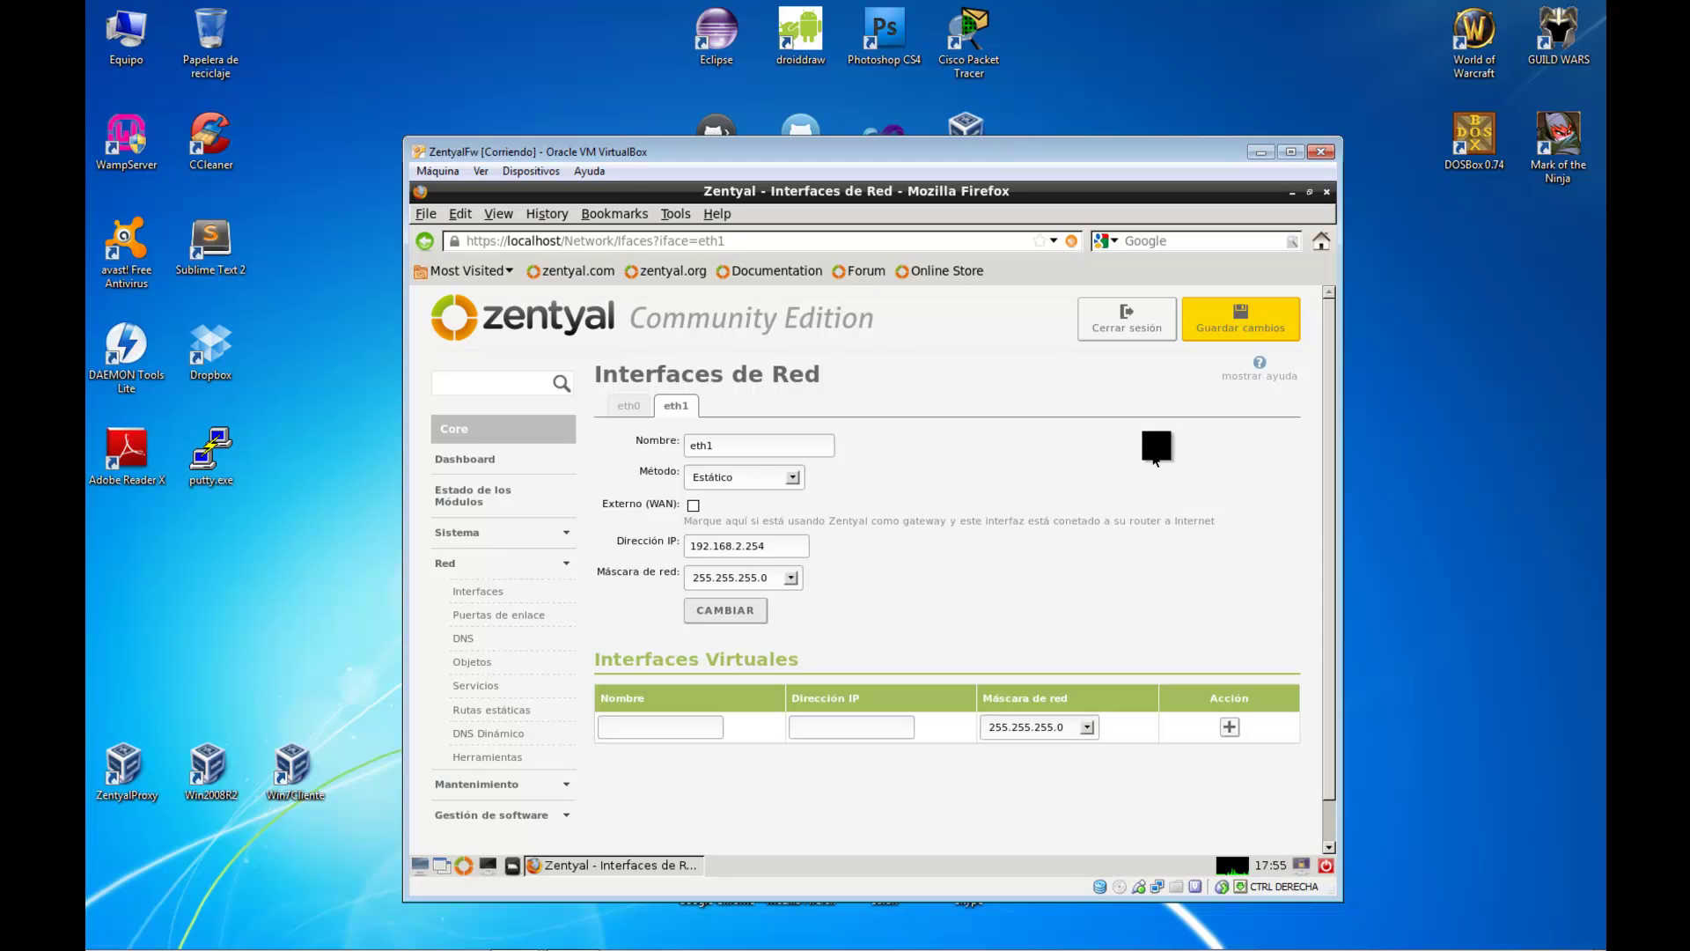
Save all pending interface changes and return to eth0's settings
click(1223, 330)
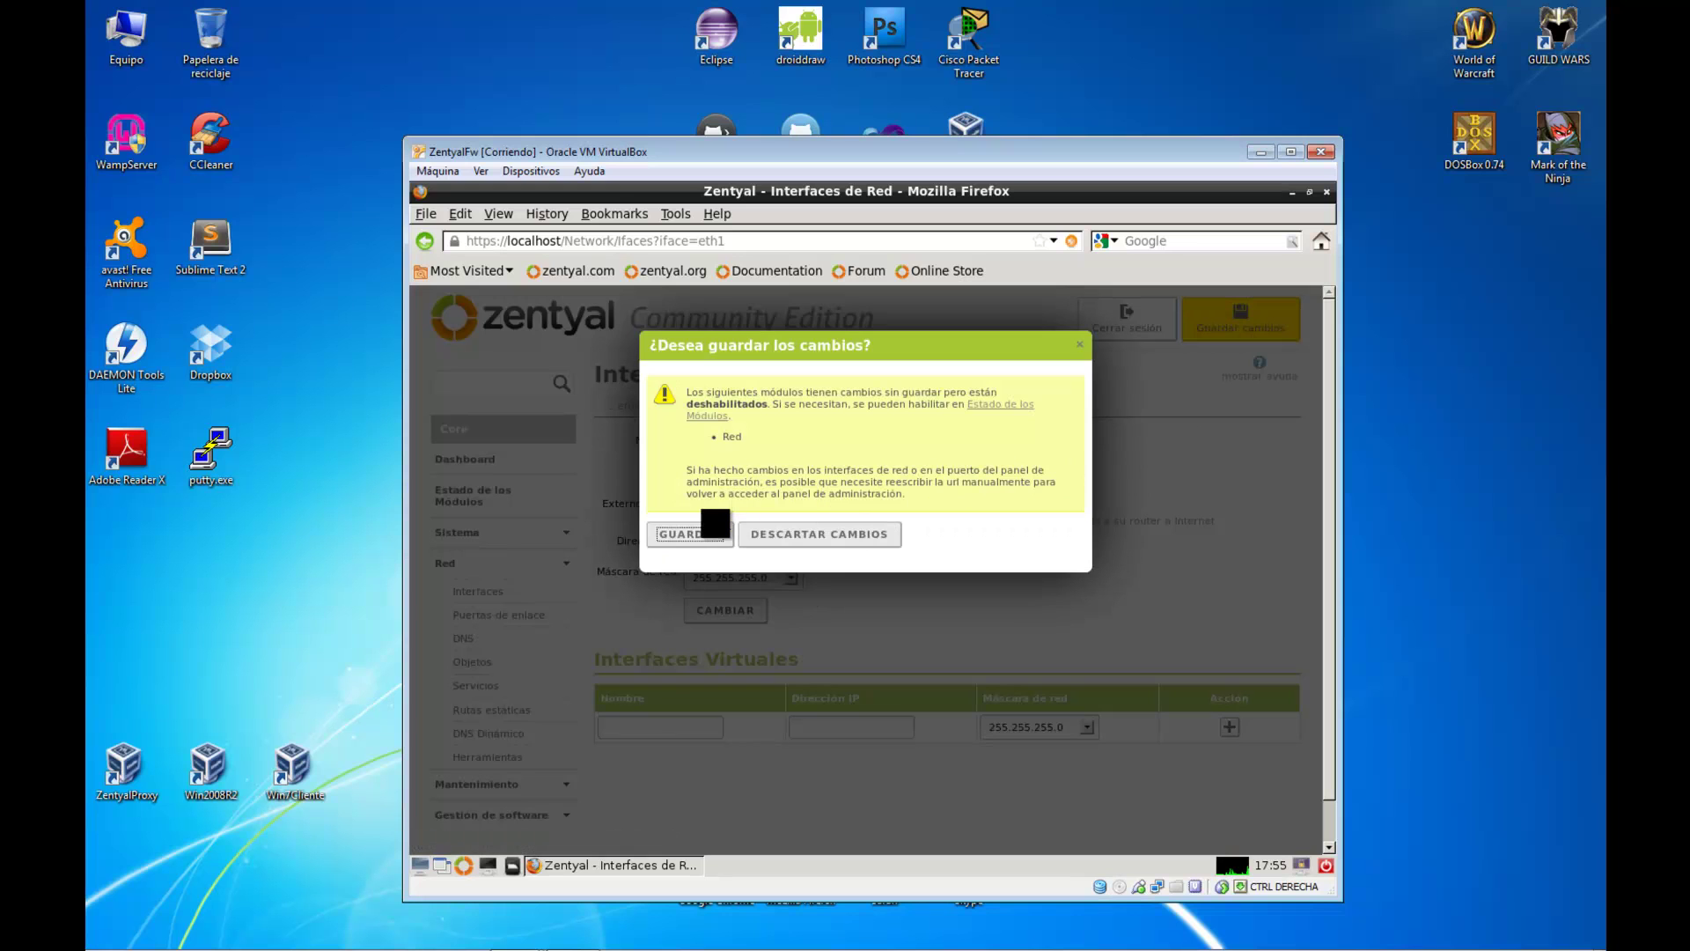
click(707, 531)
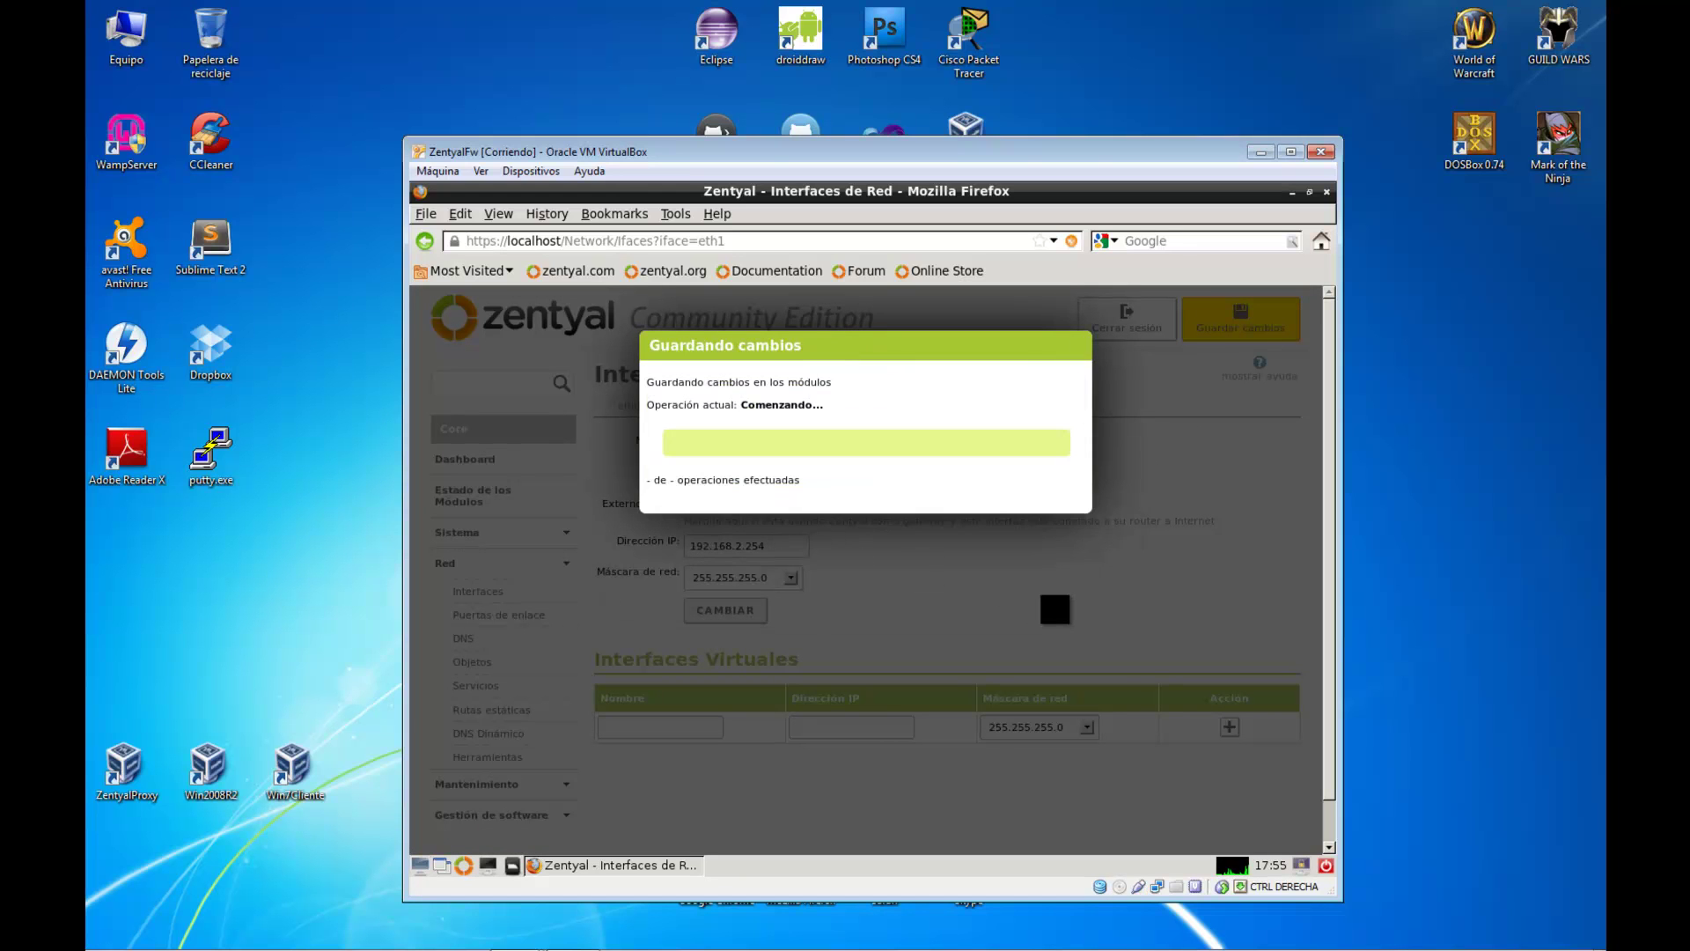
click(871, 452)
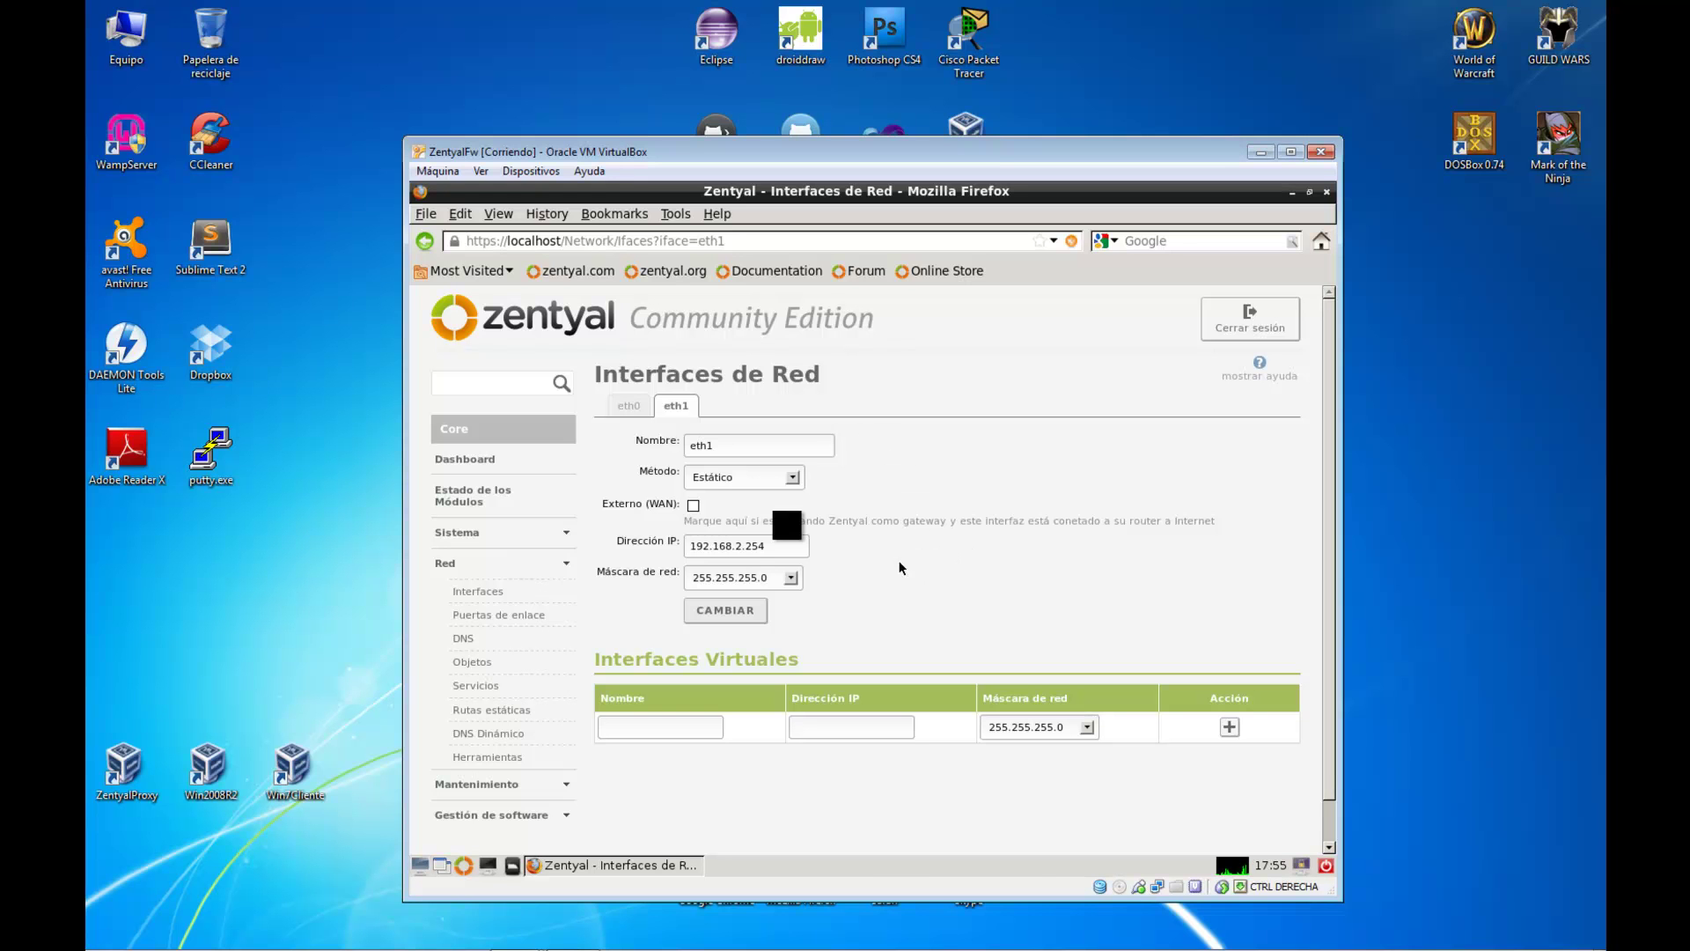
click(629, 406)
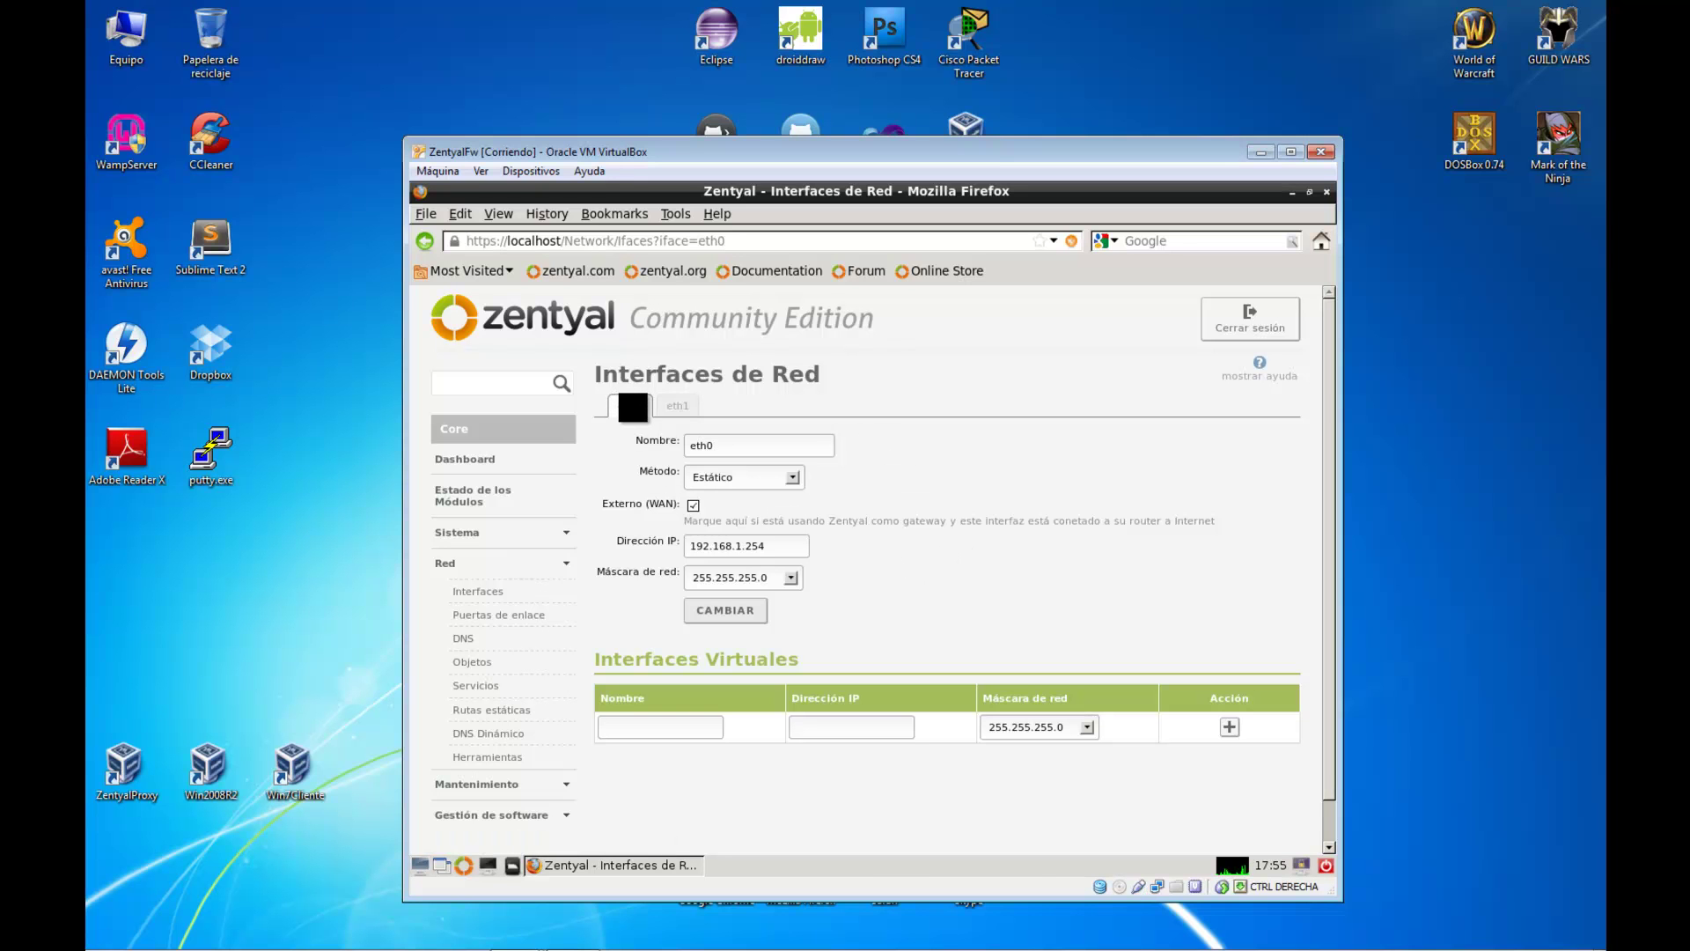
Add DNS servers 8.8.8.8 and 8.8.4.4 under Red > DNS
click(487, 634)
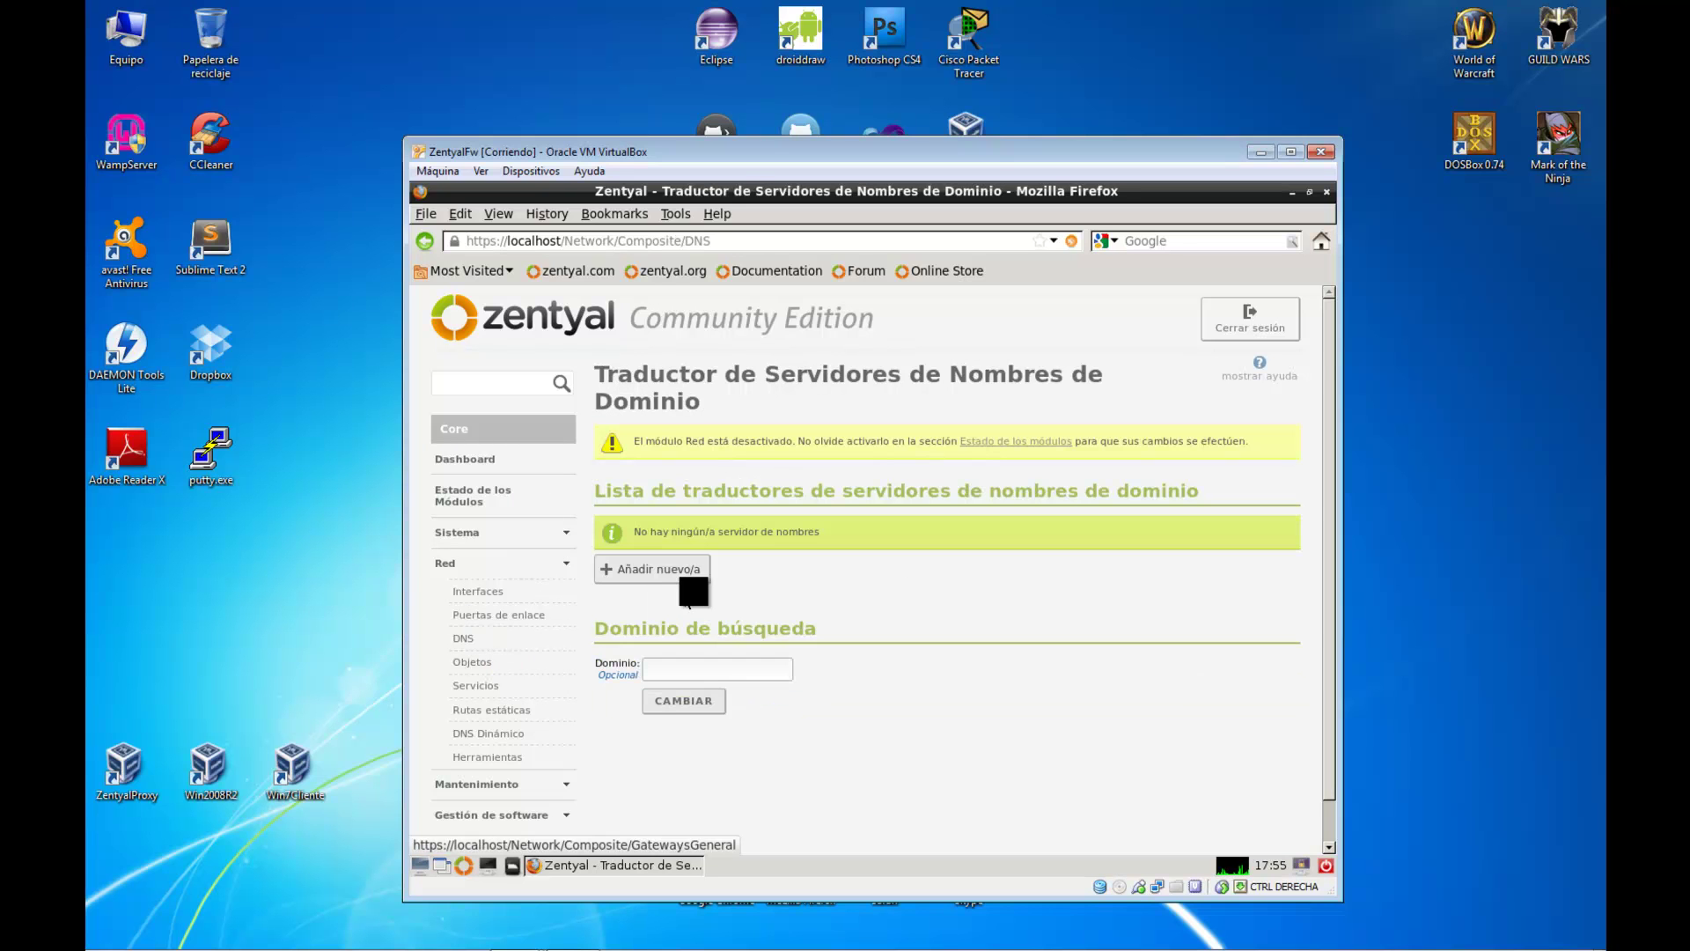
click(688, 578)
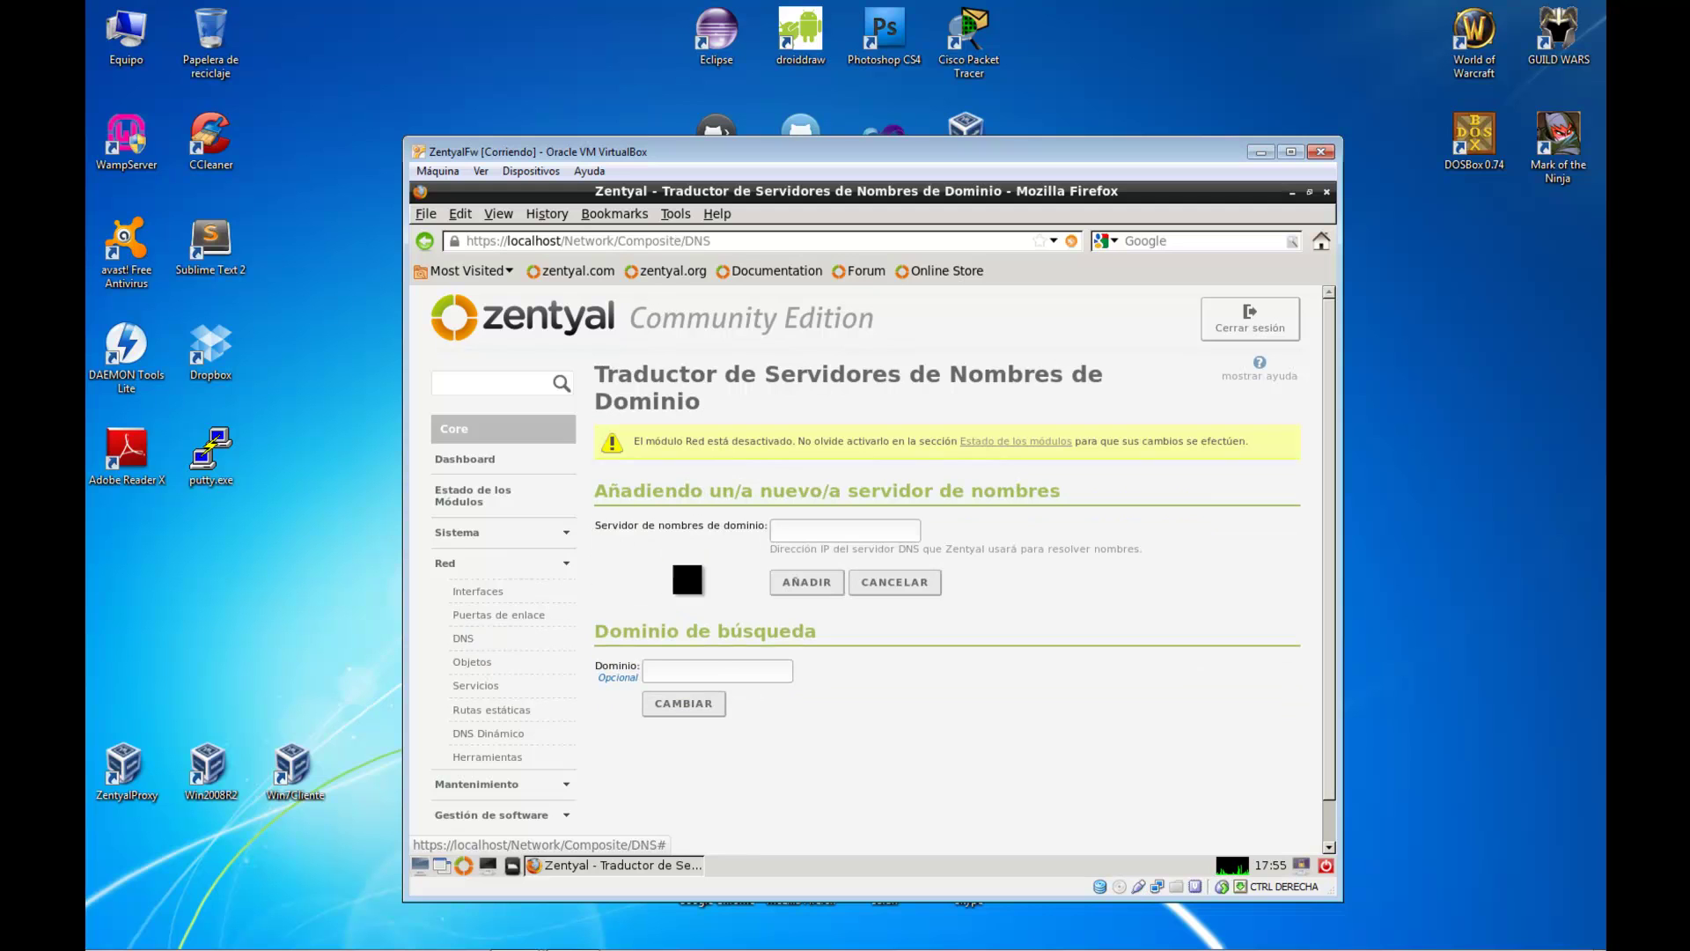
click(778, 532)
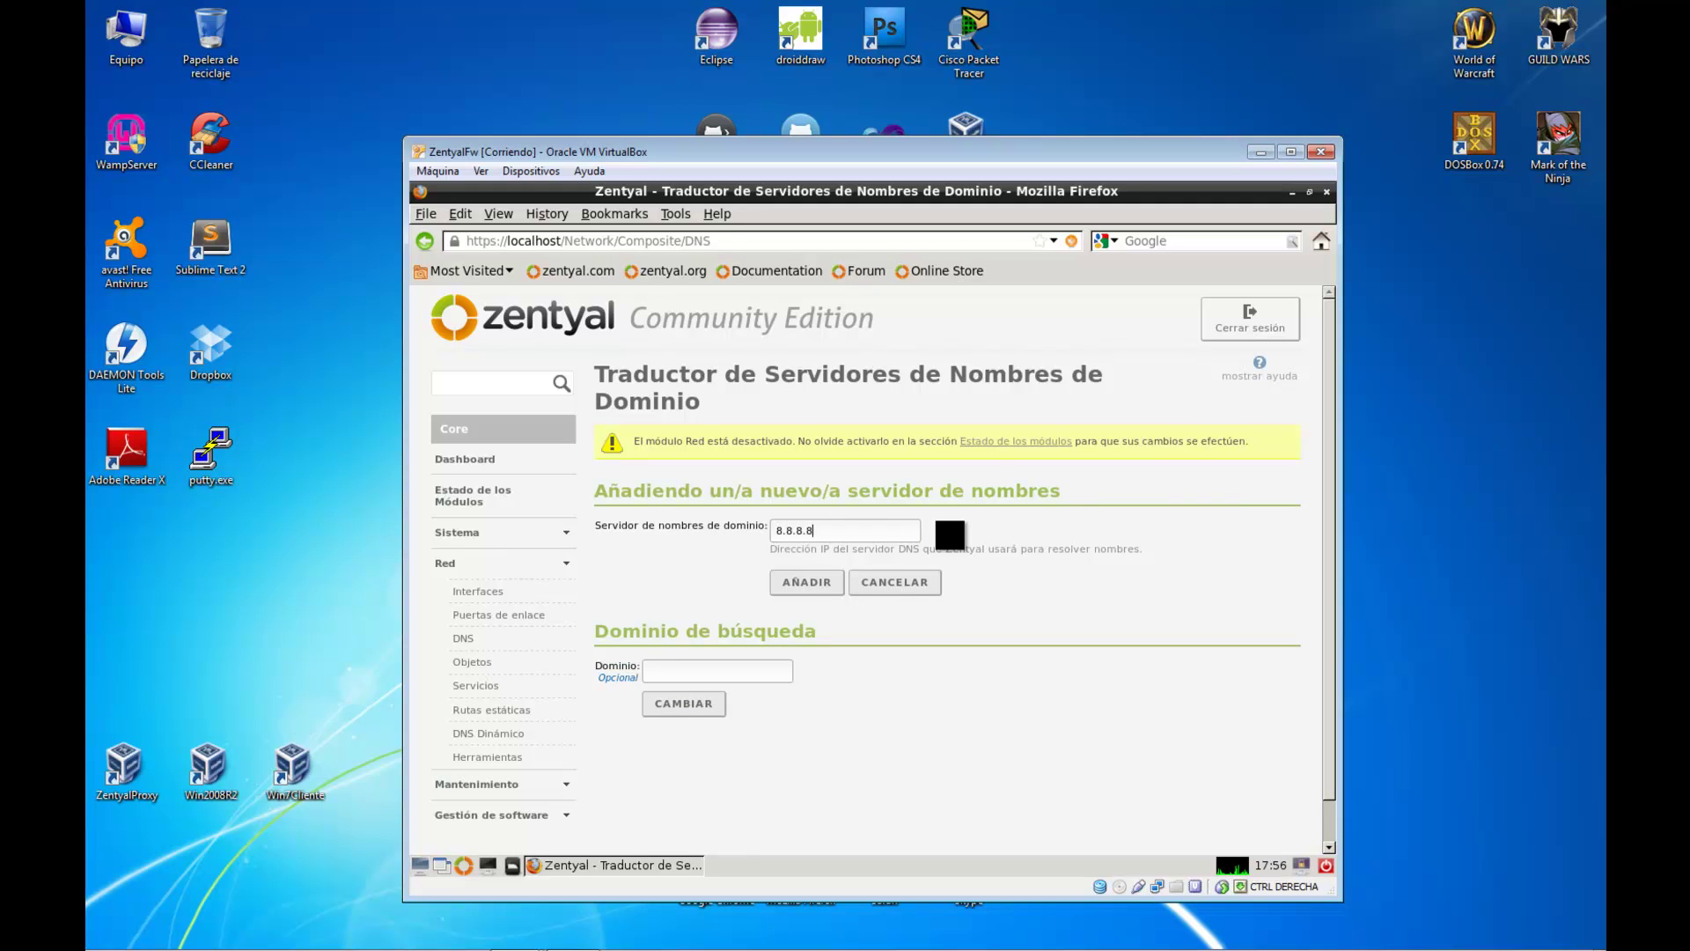
click(811, 589)
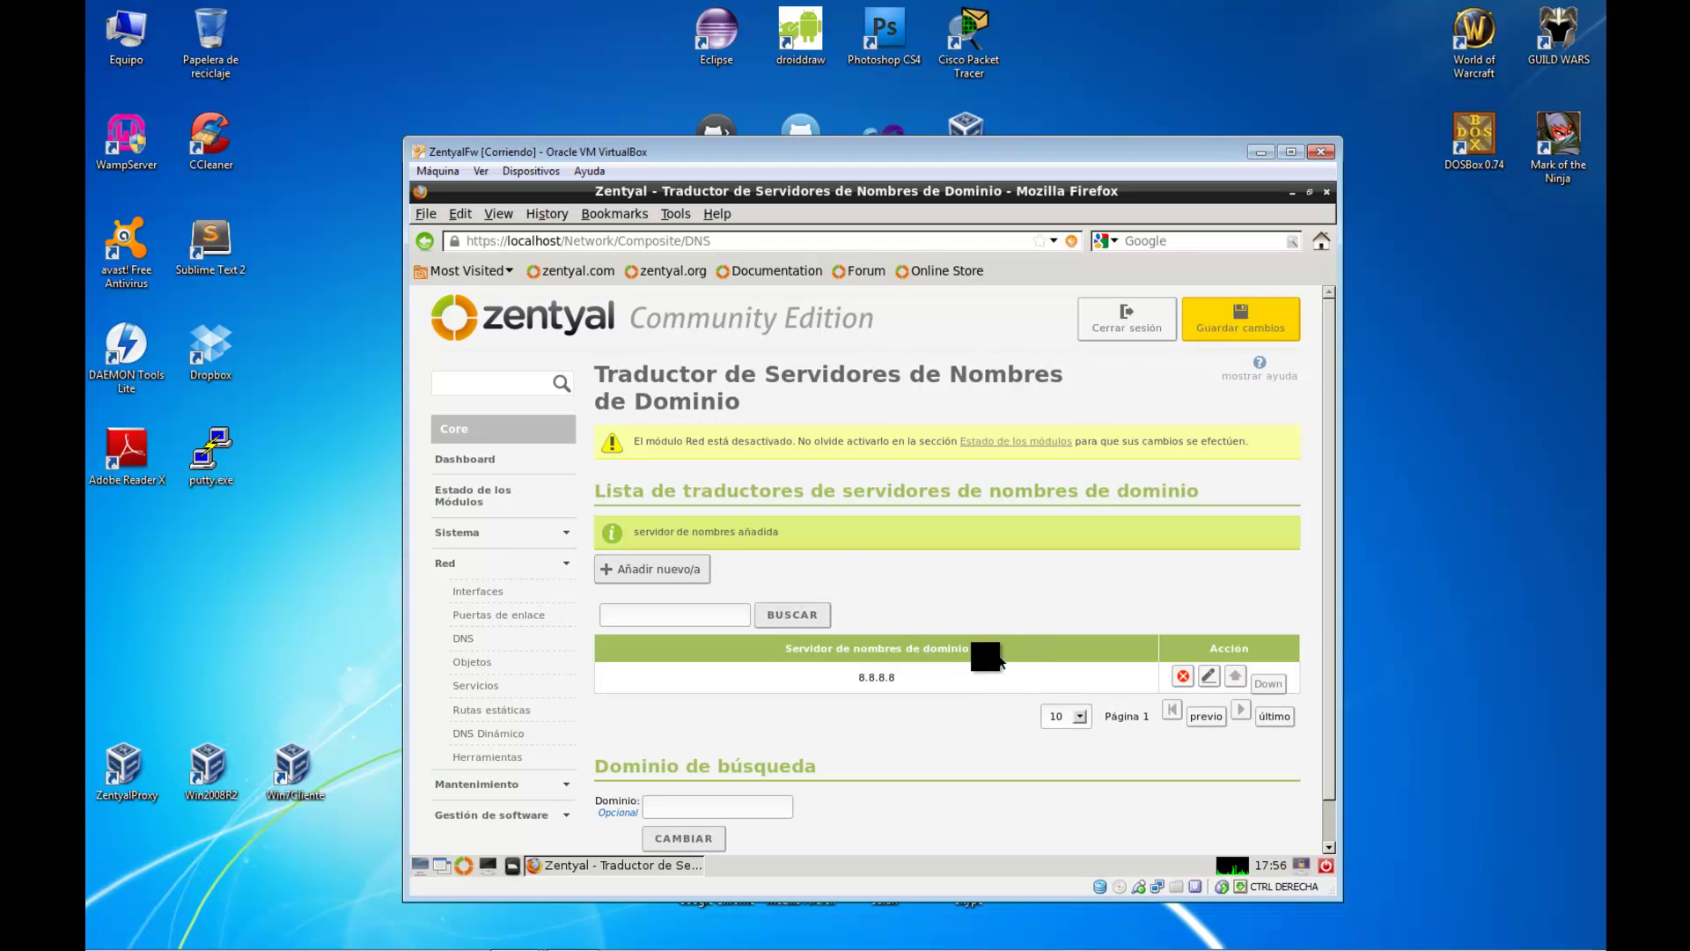
click(669, 571)
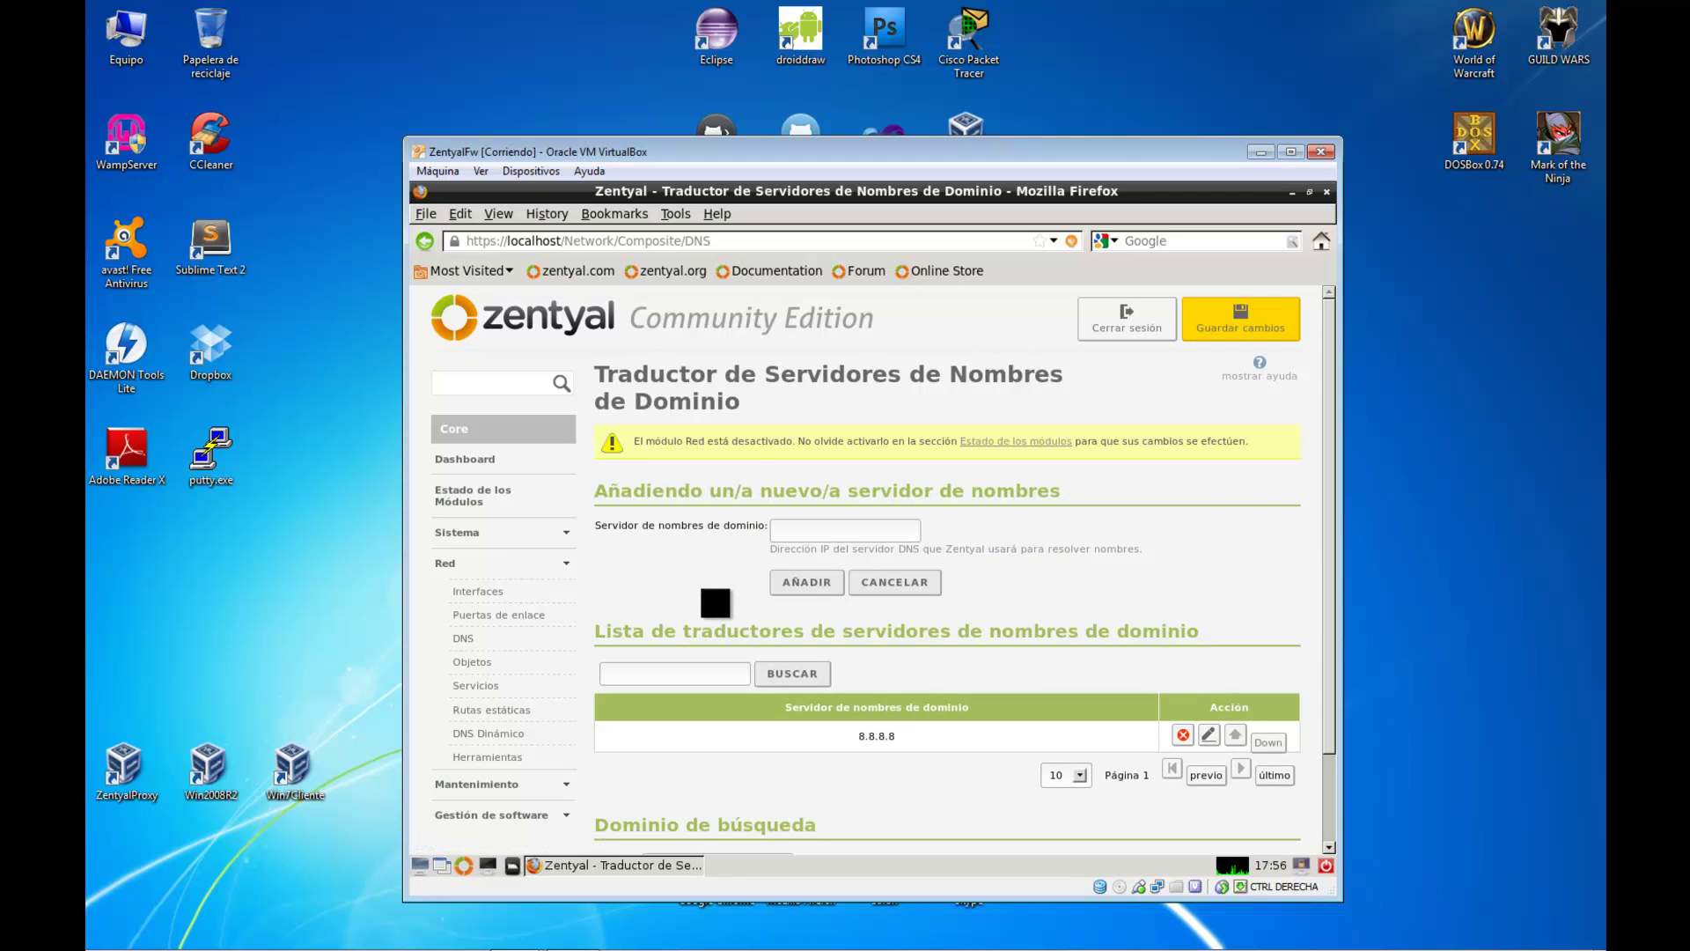
click(831, 532)
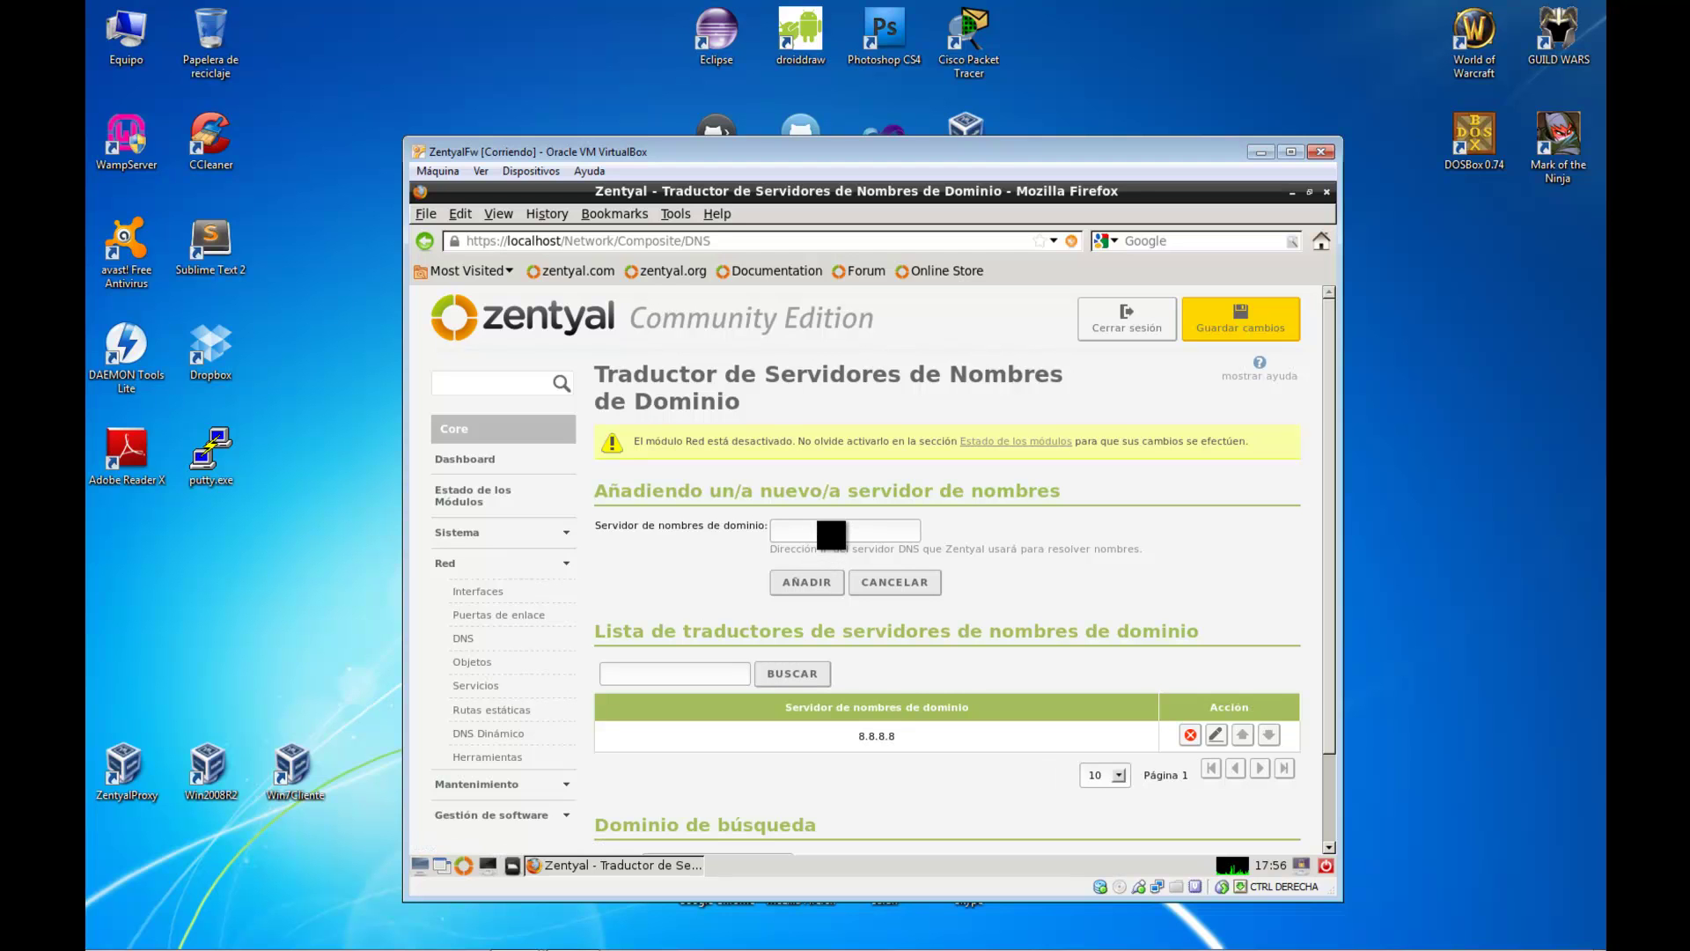
text(8.8.4.4)
click(796, 583)
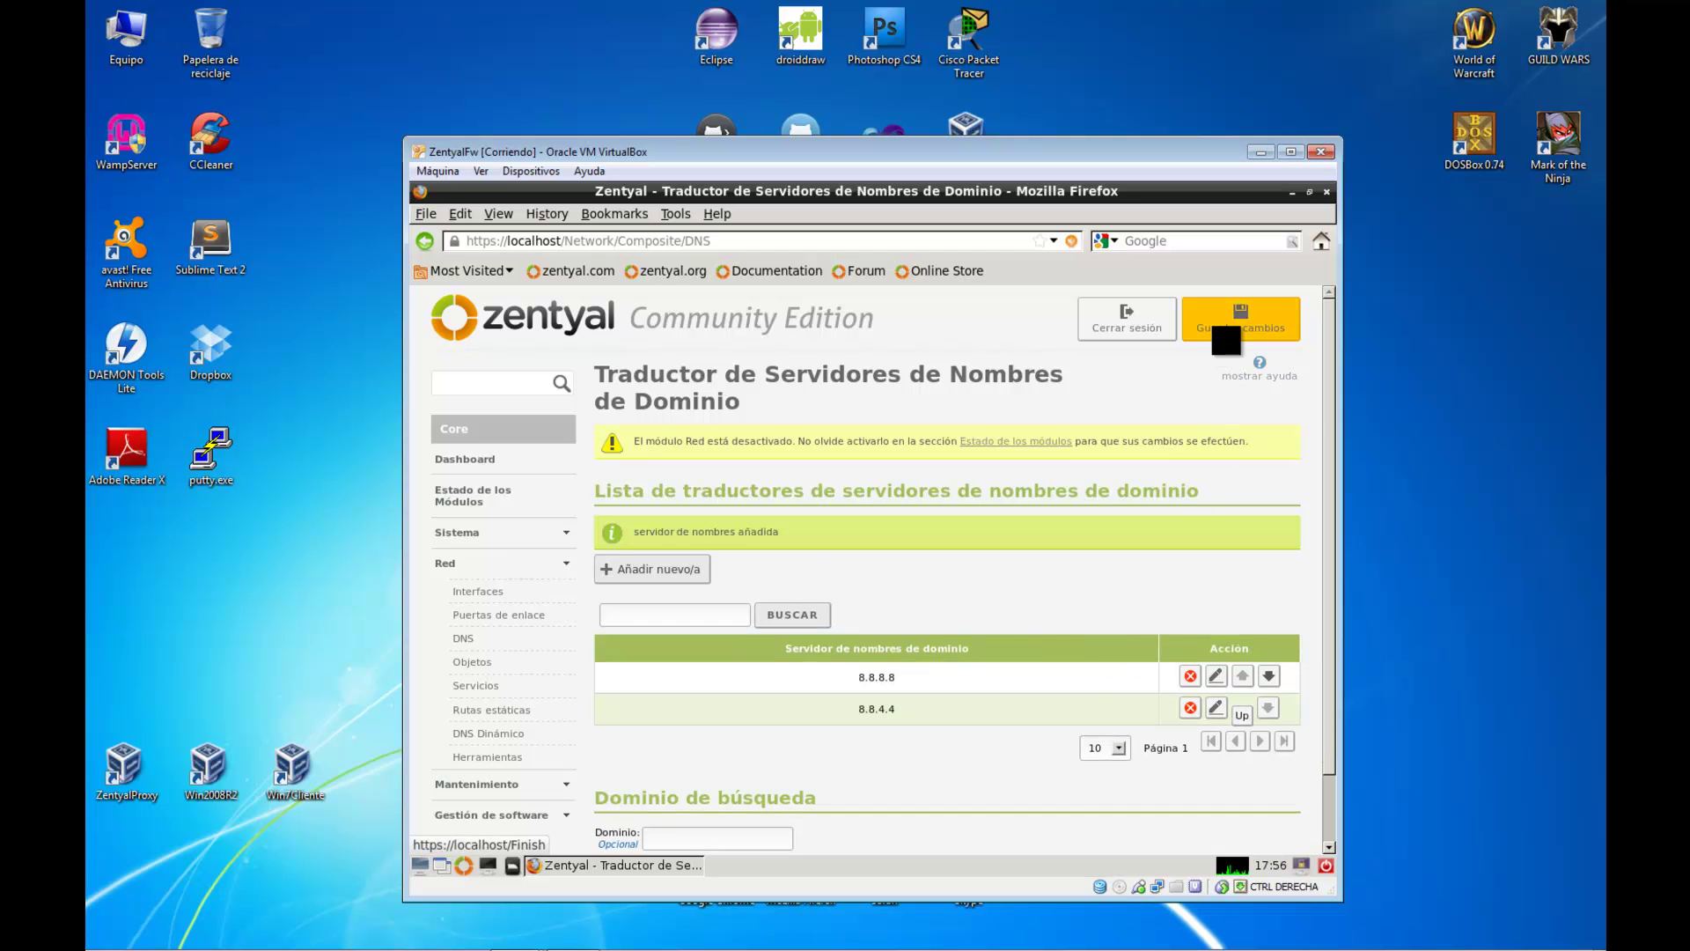
Save the DNS changes and go to the gateway configuration page
click(1226, 340)
click(692, 533)
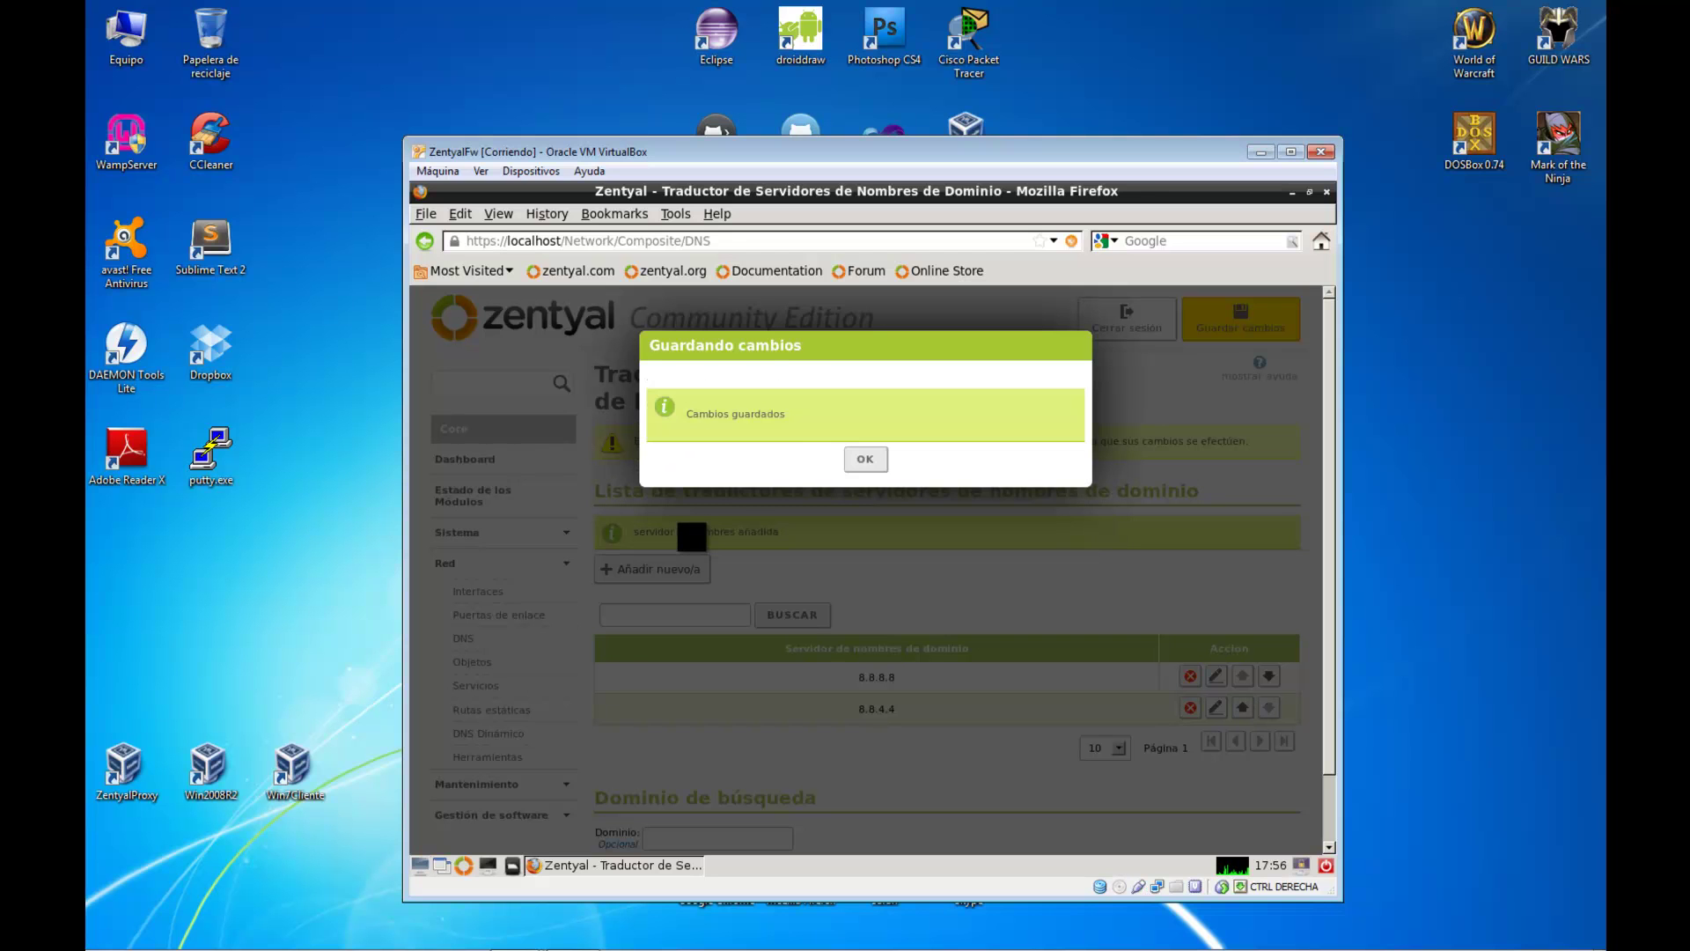
click(865, 459)
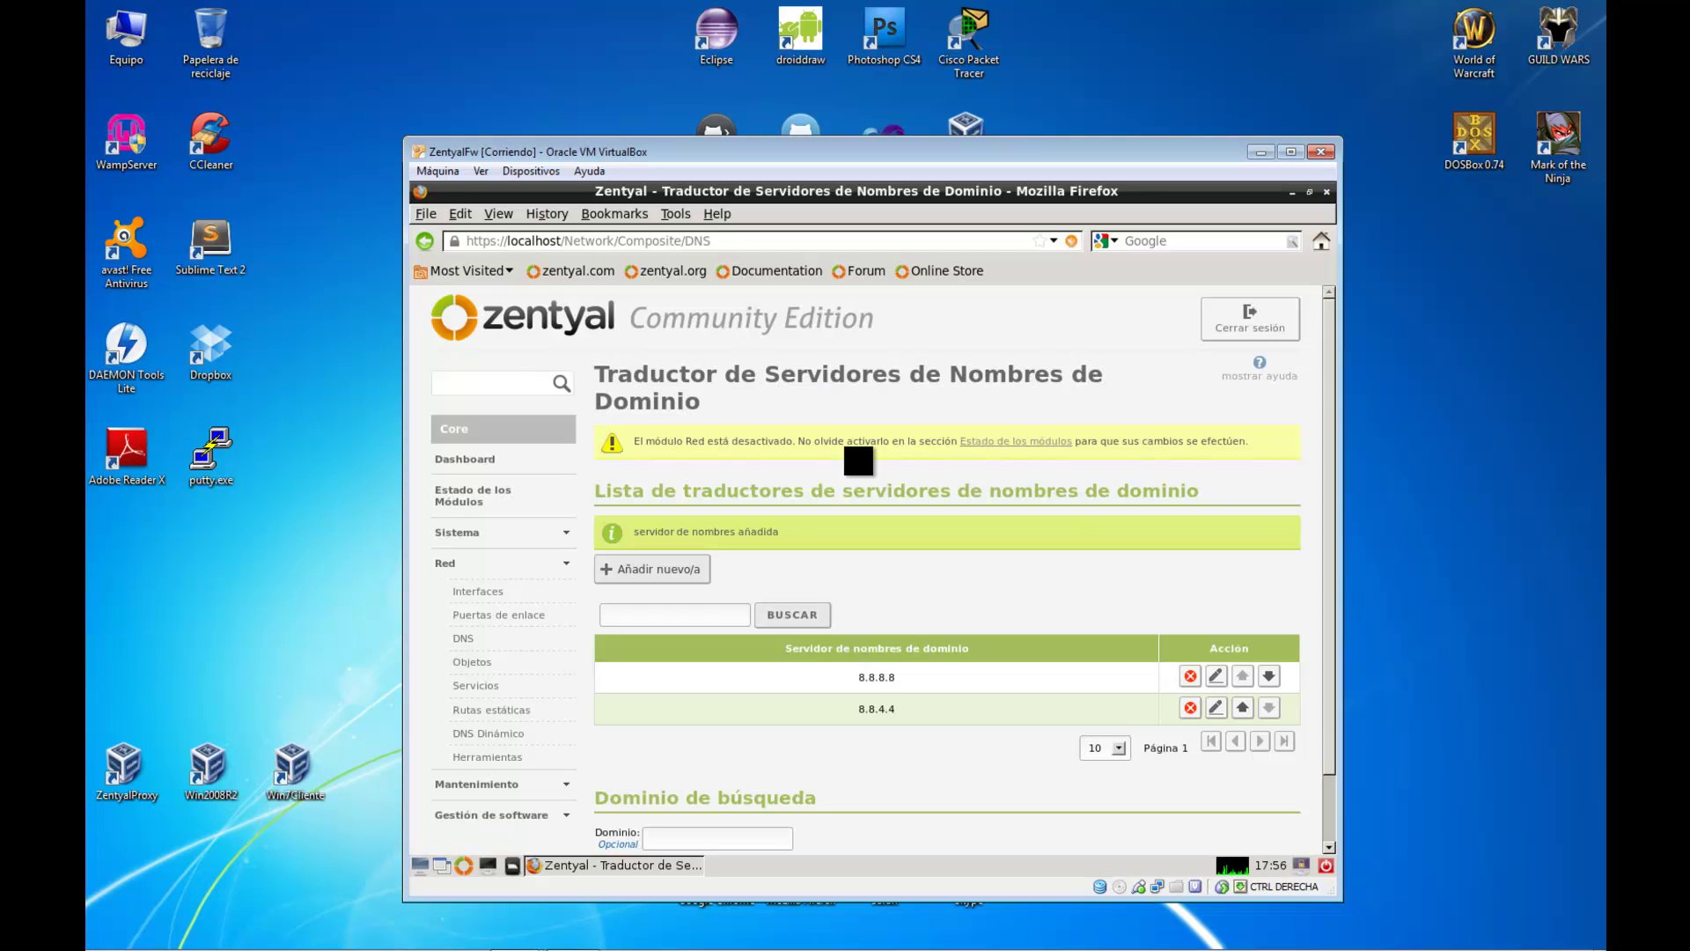
click(529, 611)
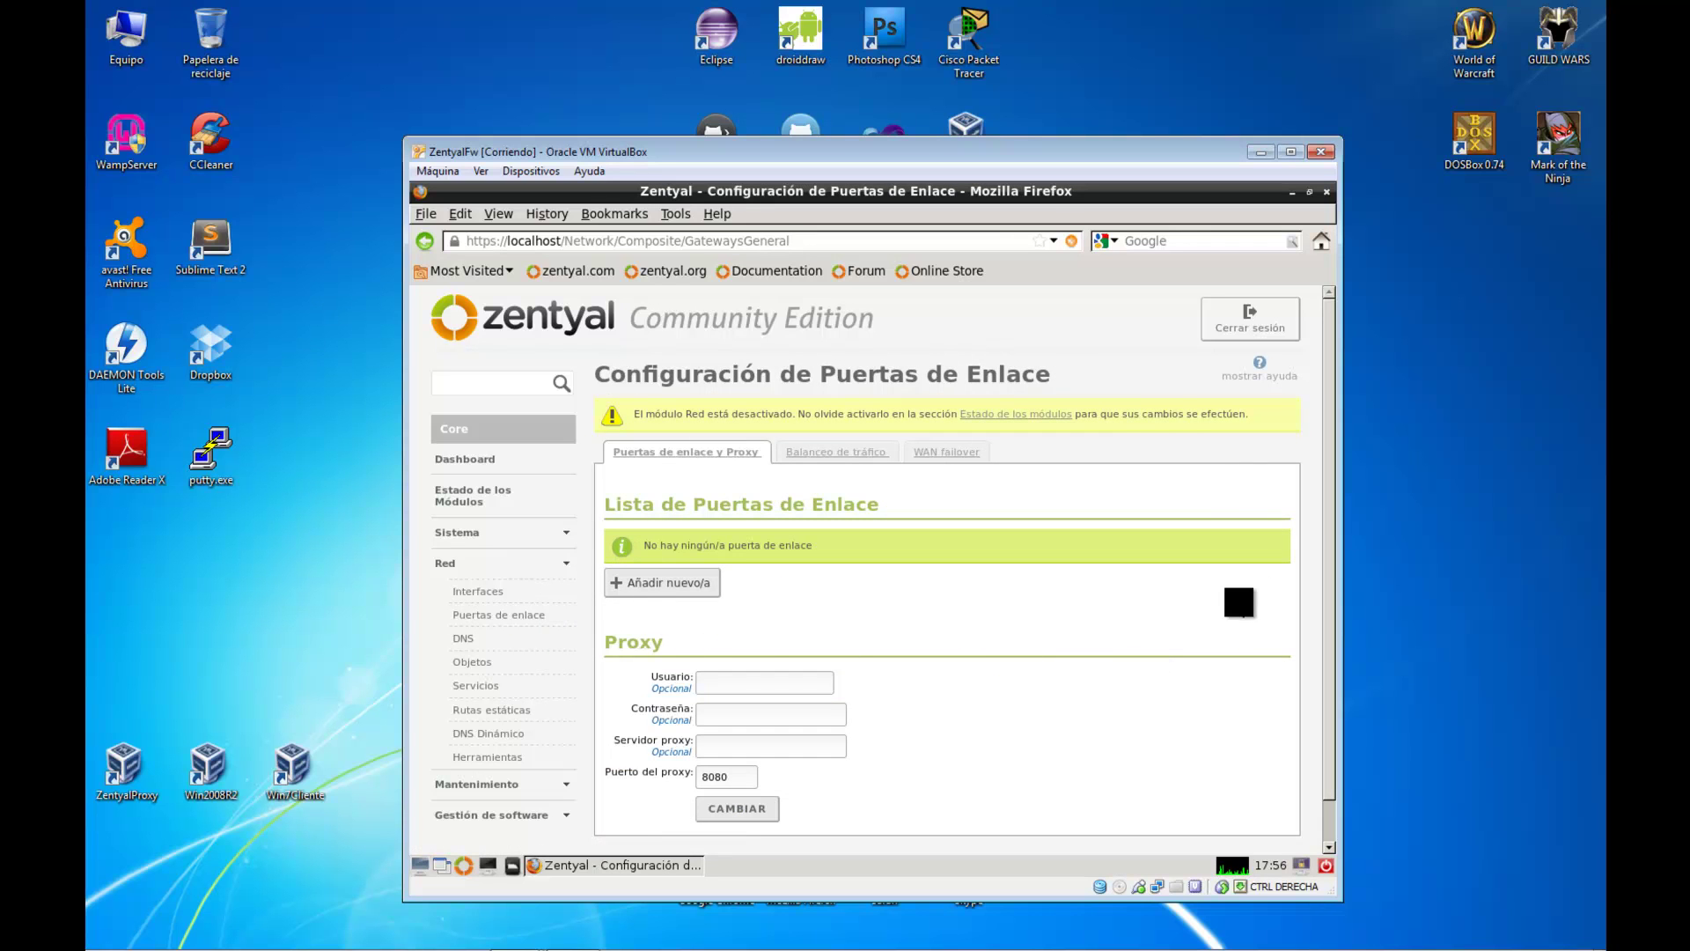
Add a default gateway named default at 192.168.1.1 on eth0
click(702, 582)
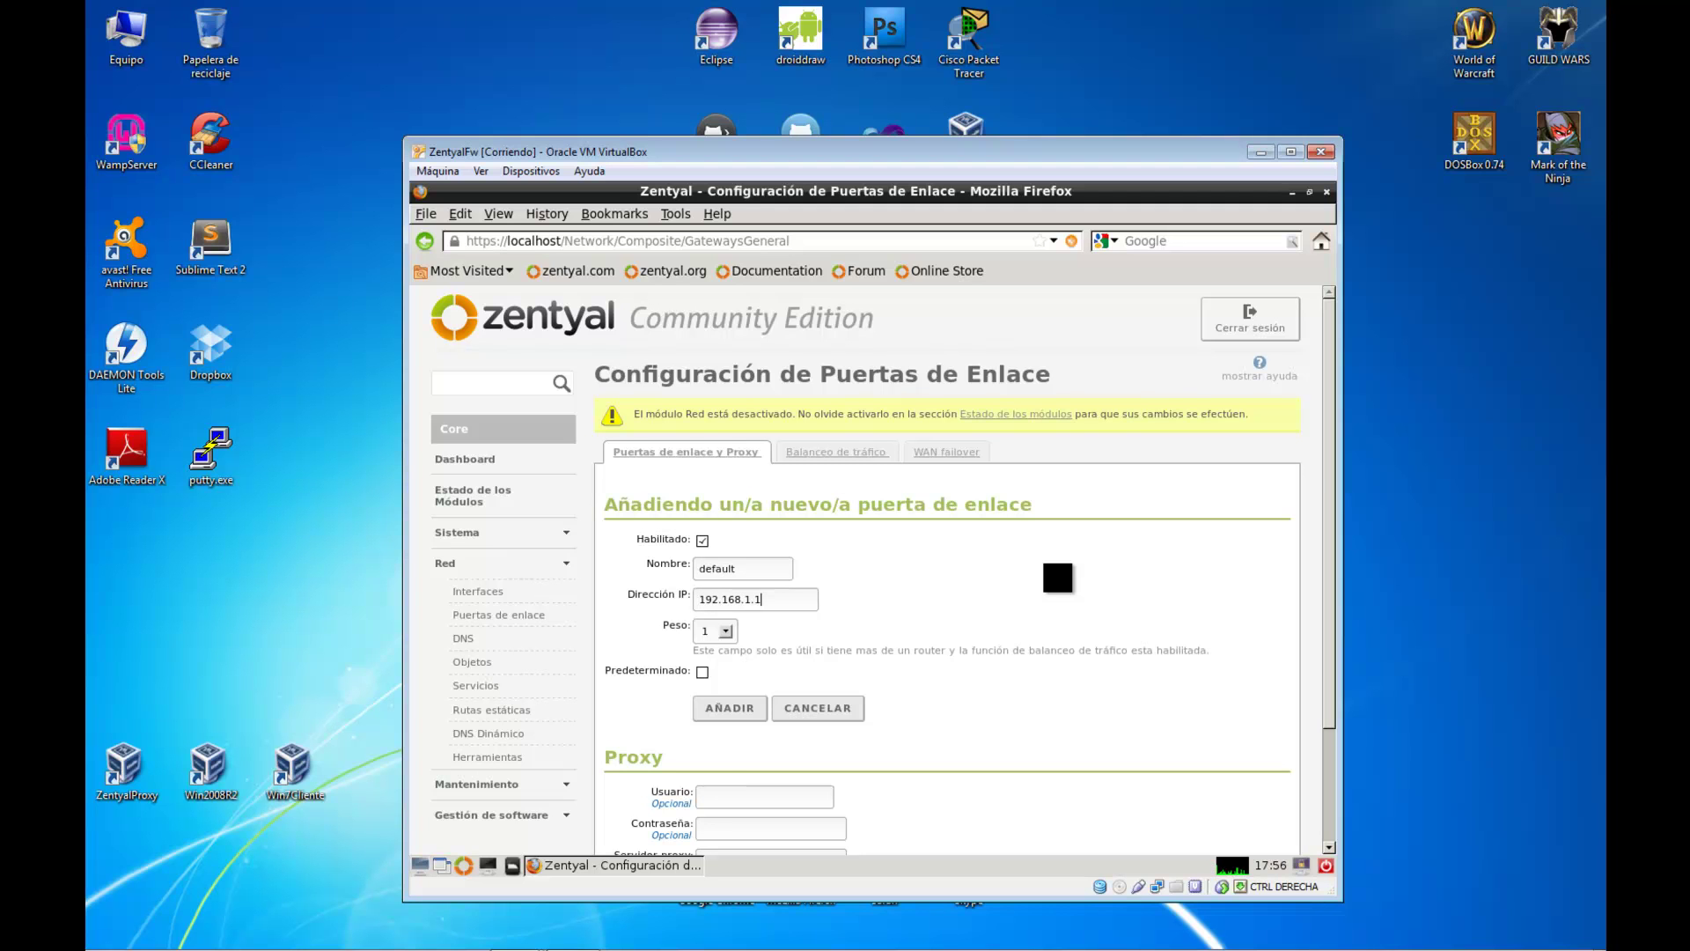
click(704, 672)
click(734, 708)
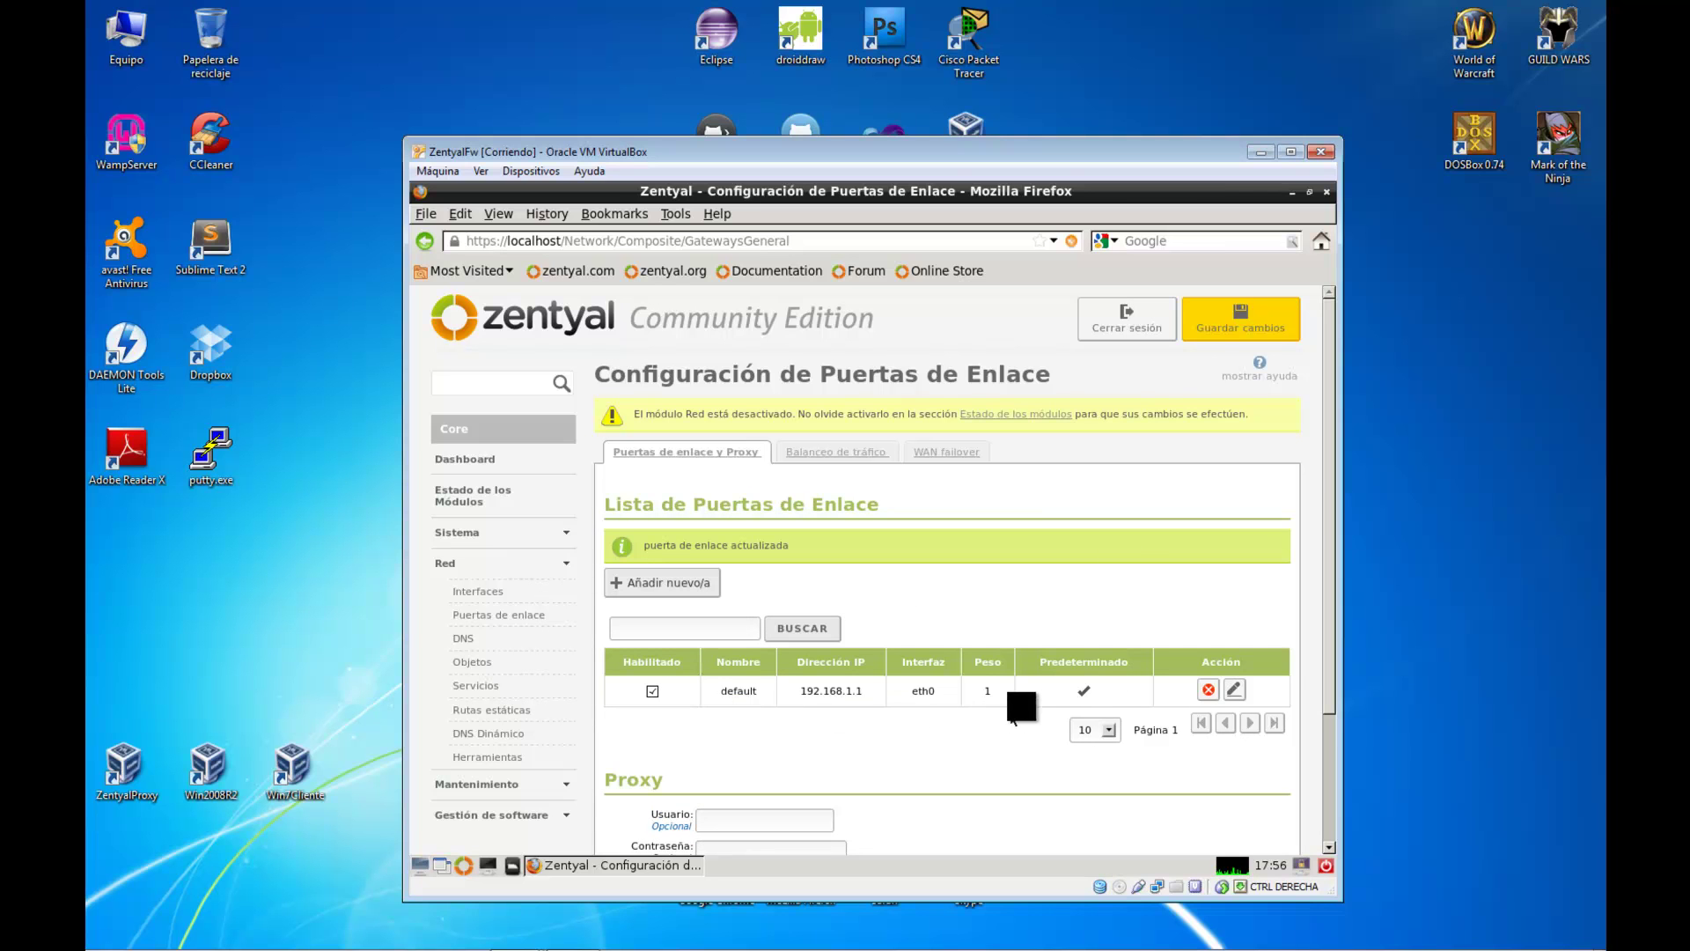
Save the gateway change and dismiss the saved confirmation
click(1210, 334)
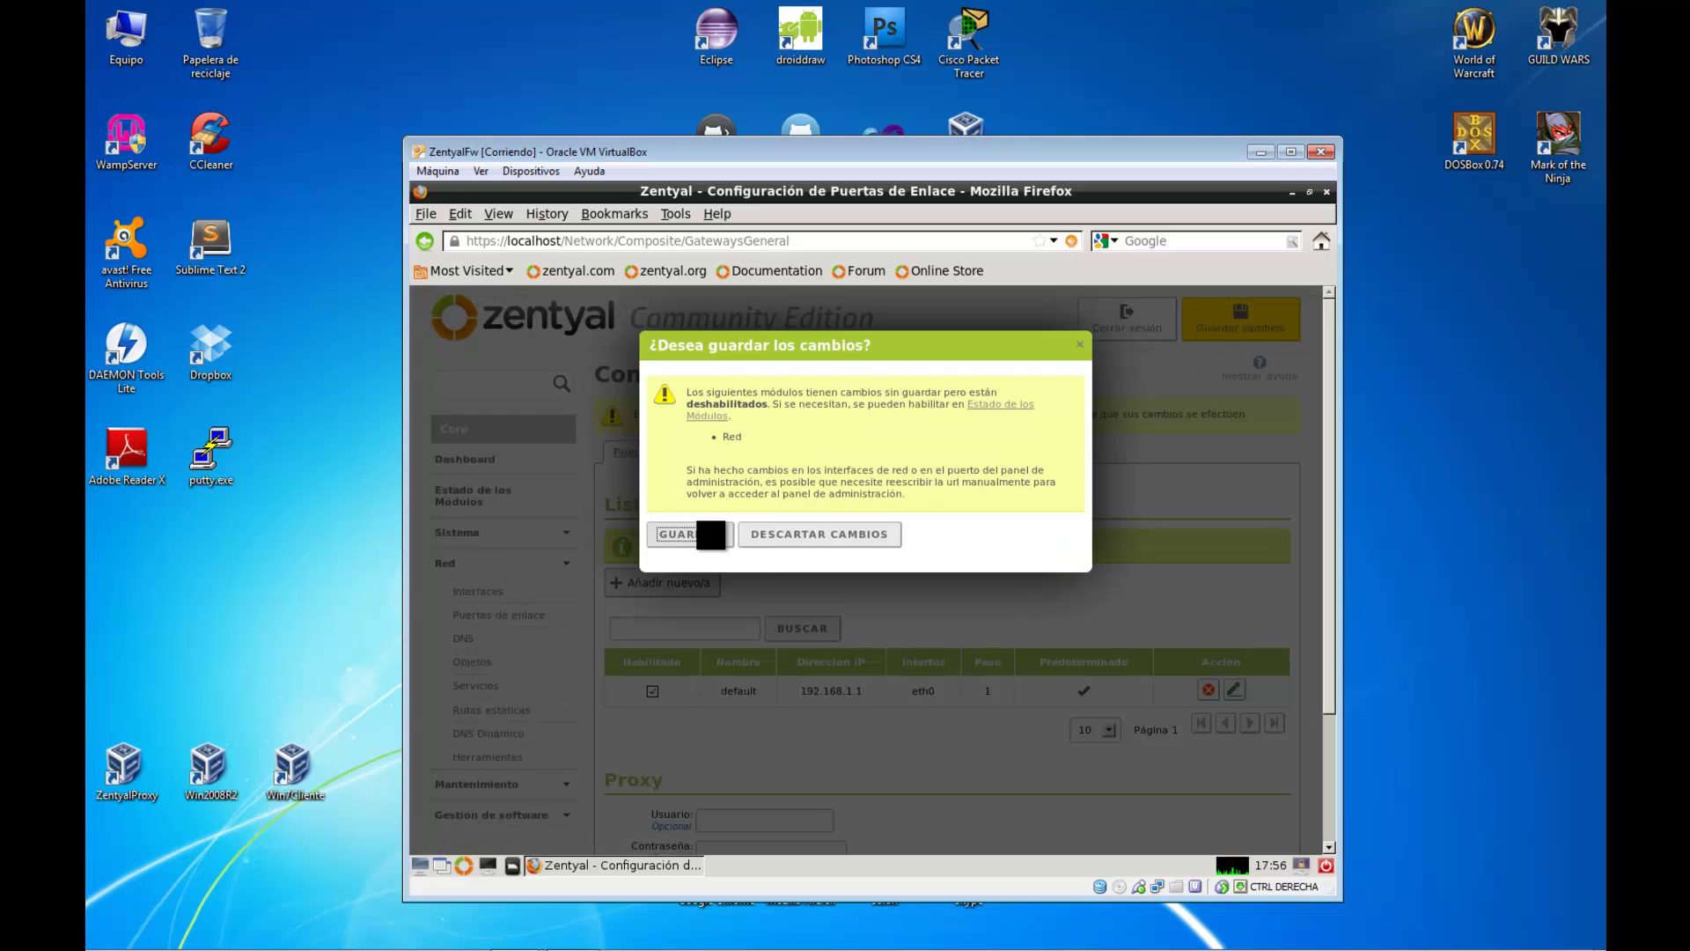
click(711, 534)
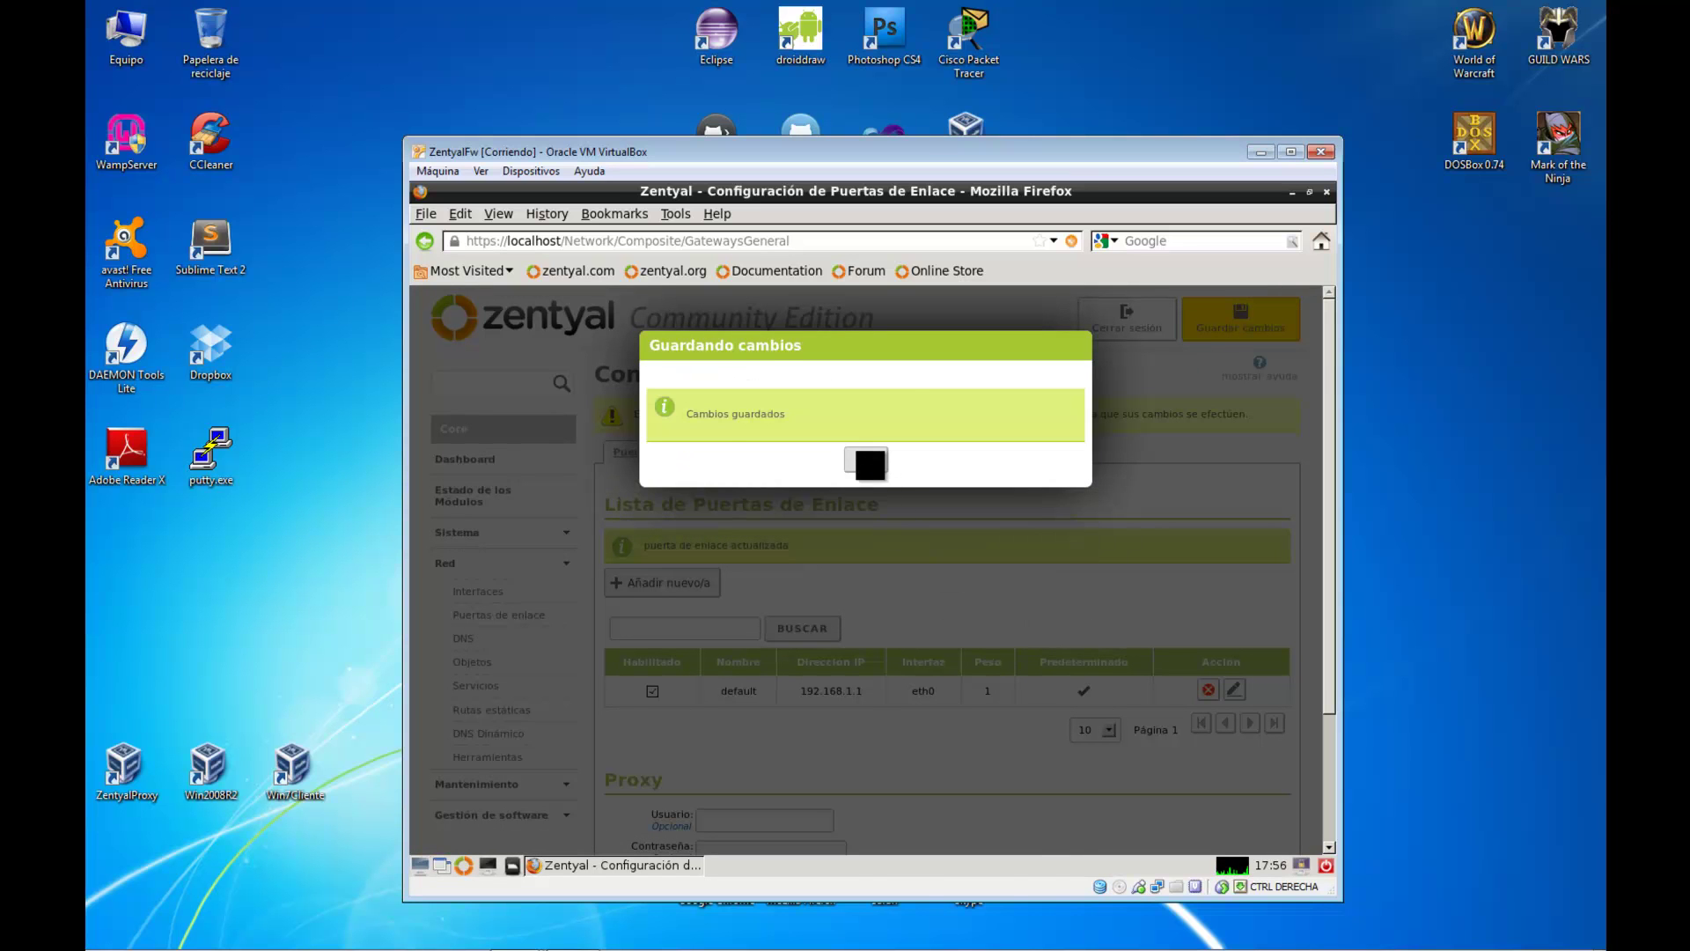
click(867, 462)
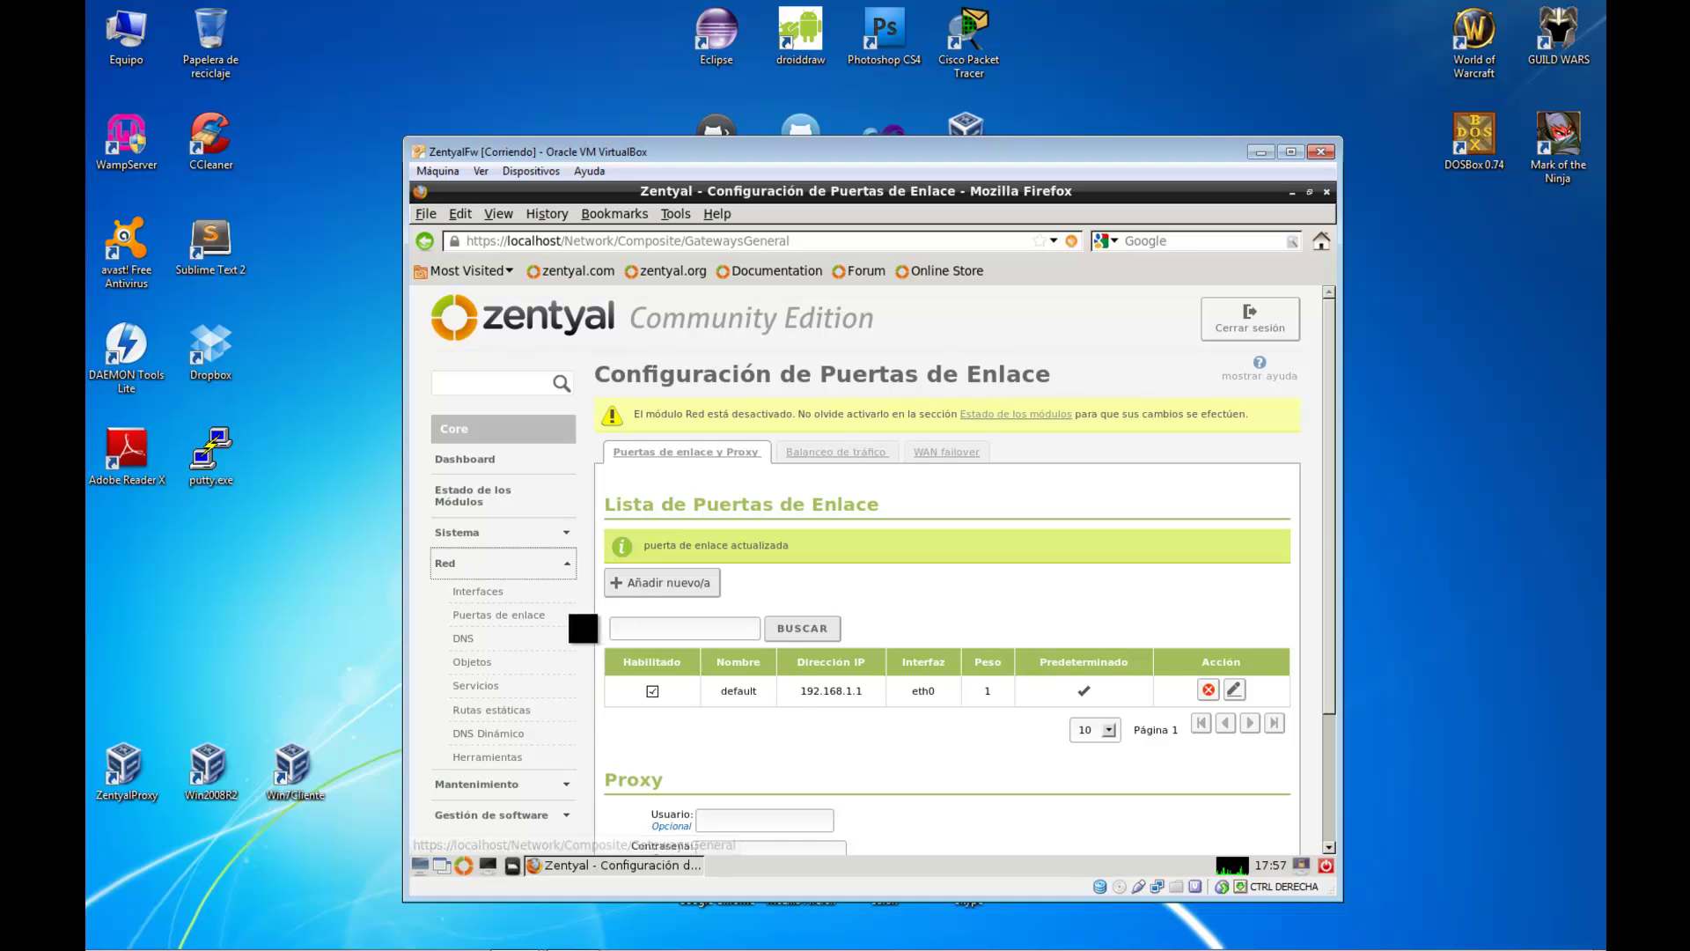
click(509, 492)
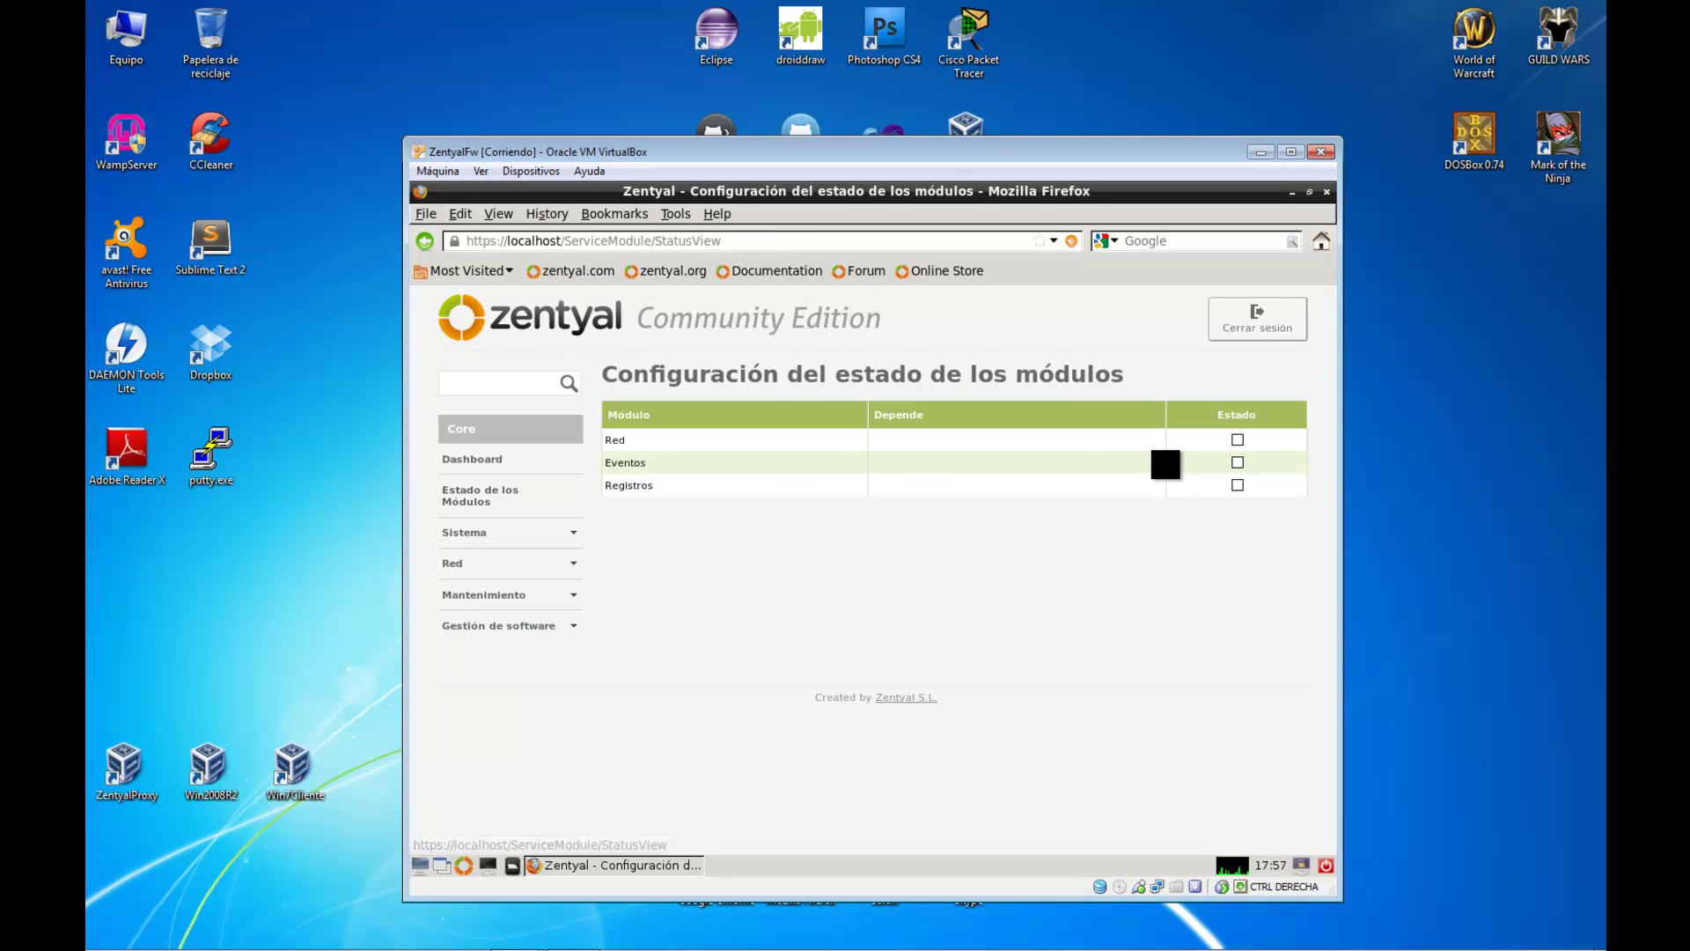
Enable the Red module, accept the files it will modify, and save the change
click(1237, 440)
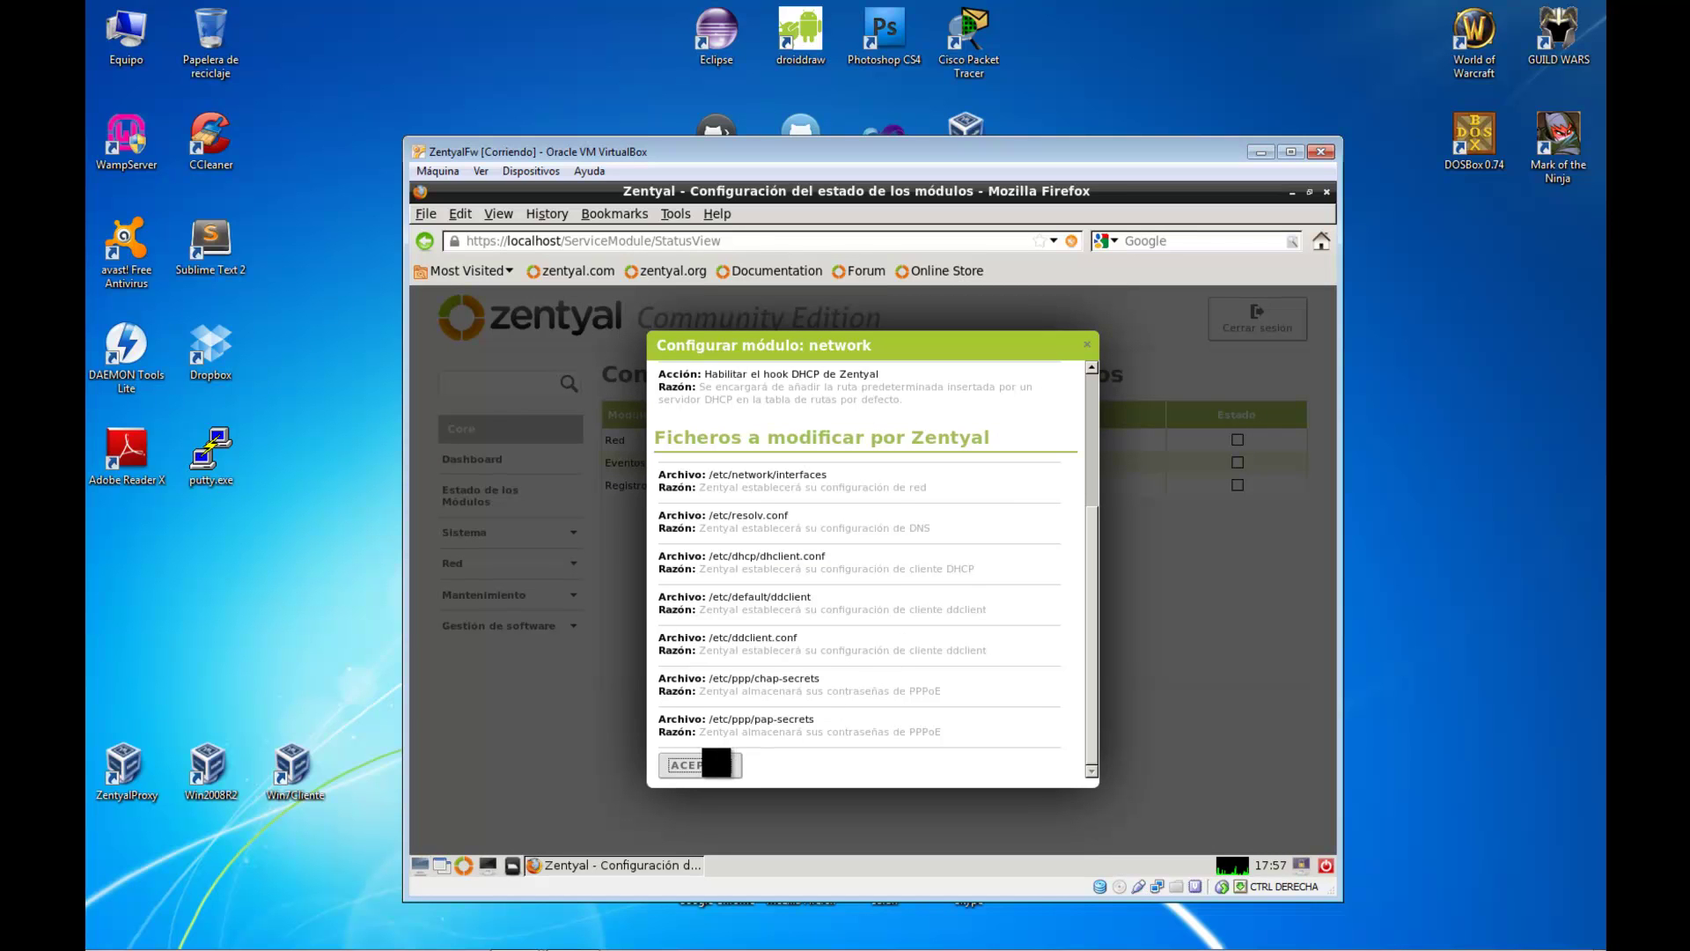
click(717, 762)
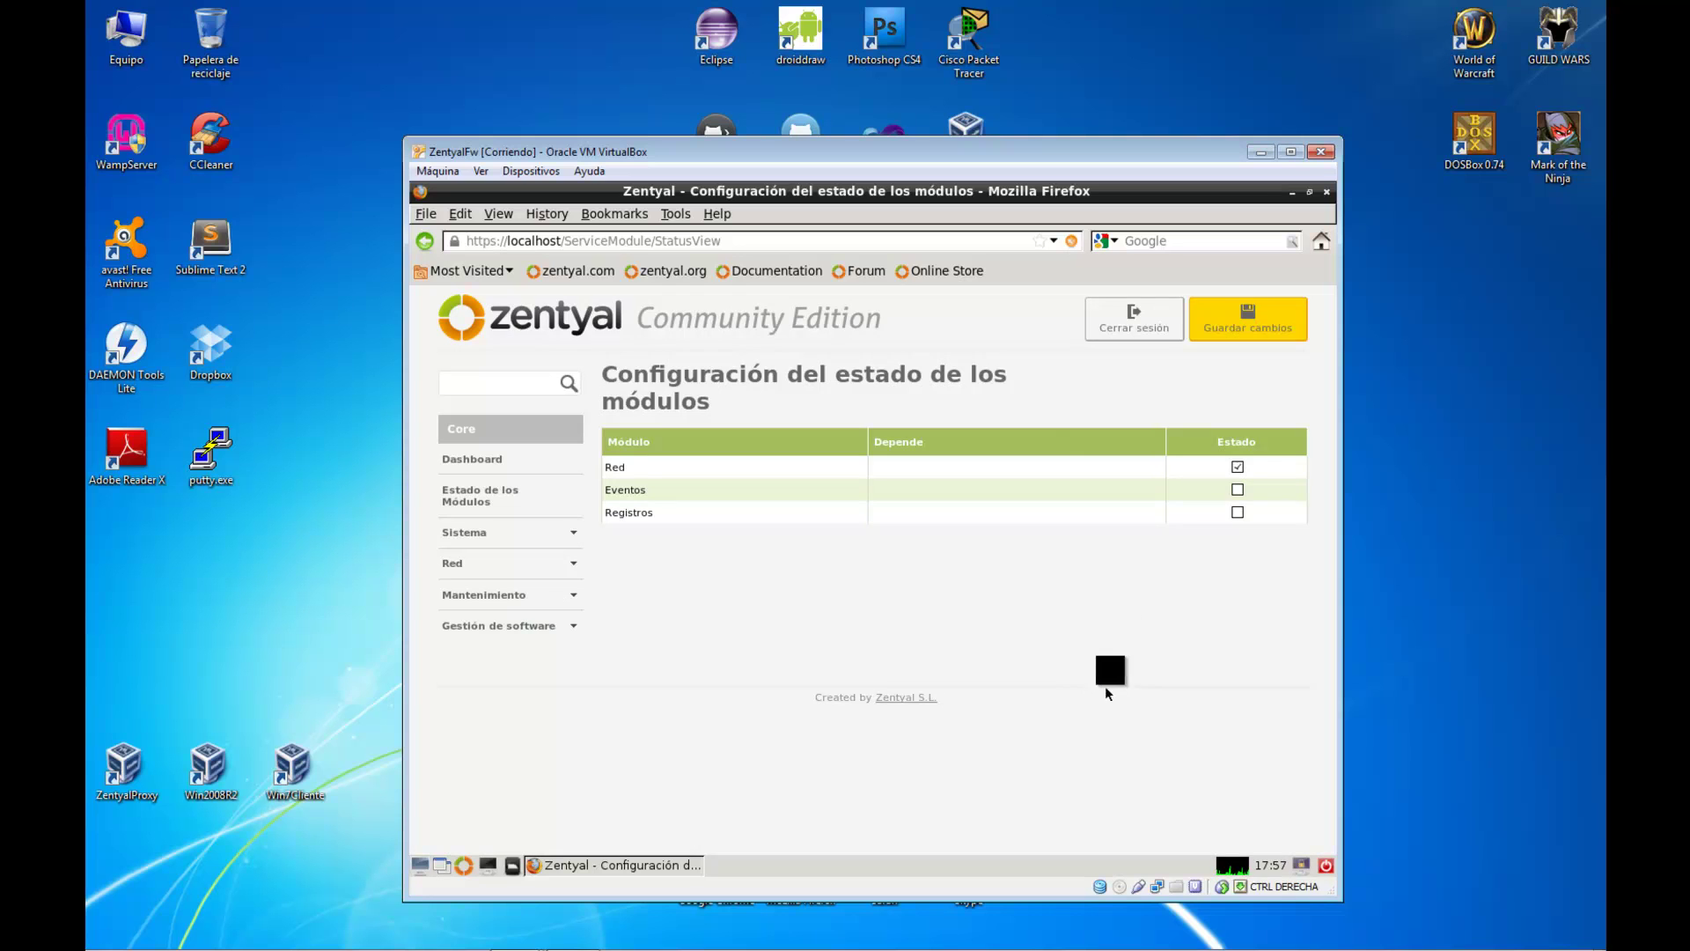
click(1246, 325)
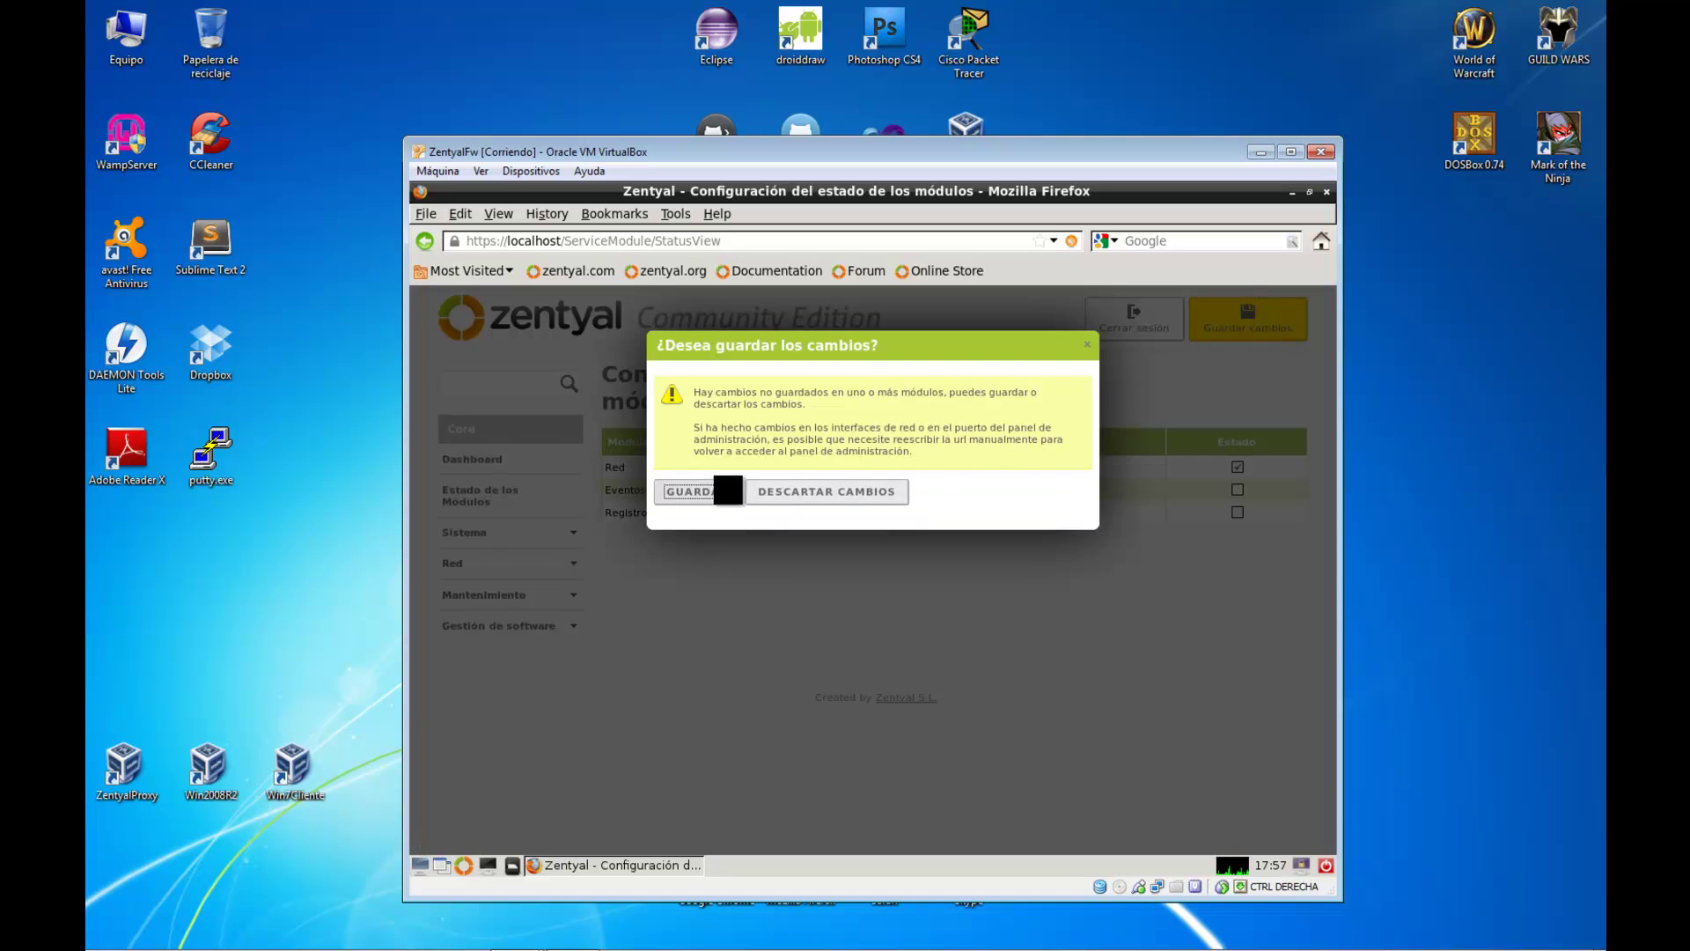
click(727, 490)
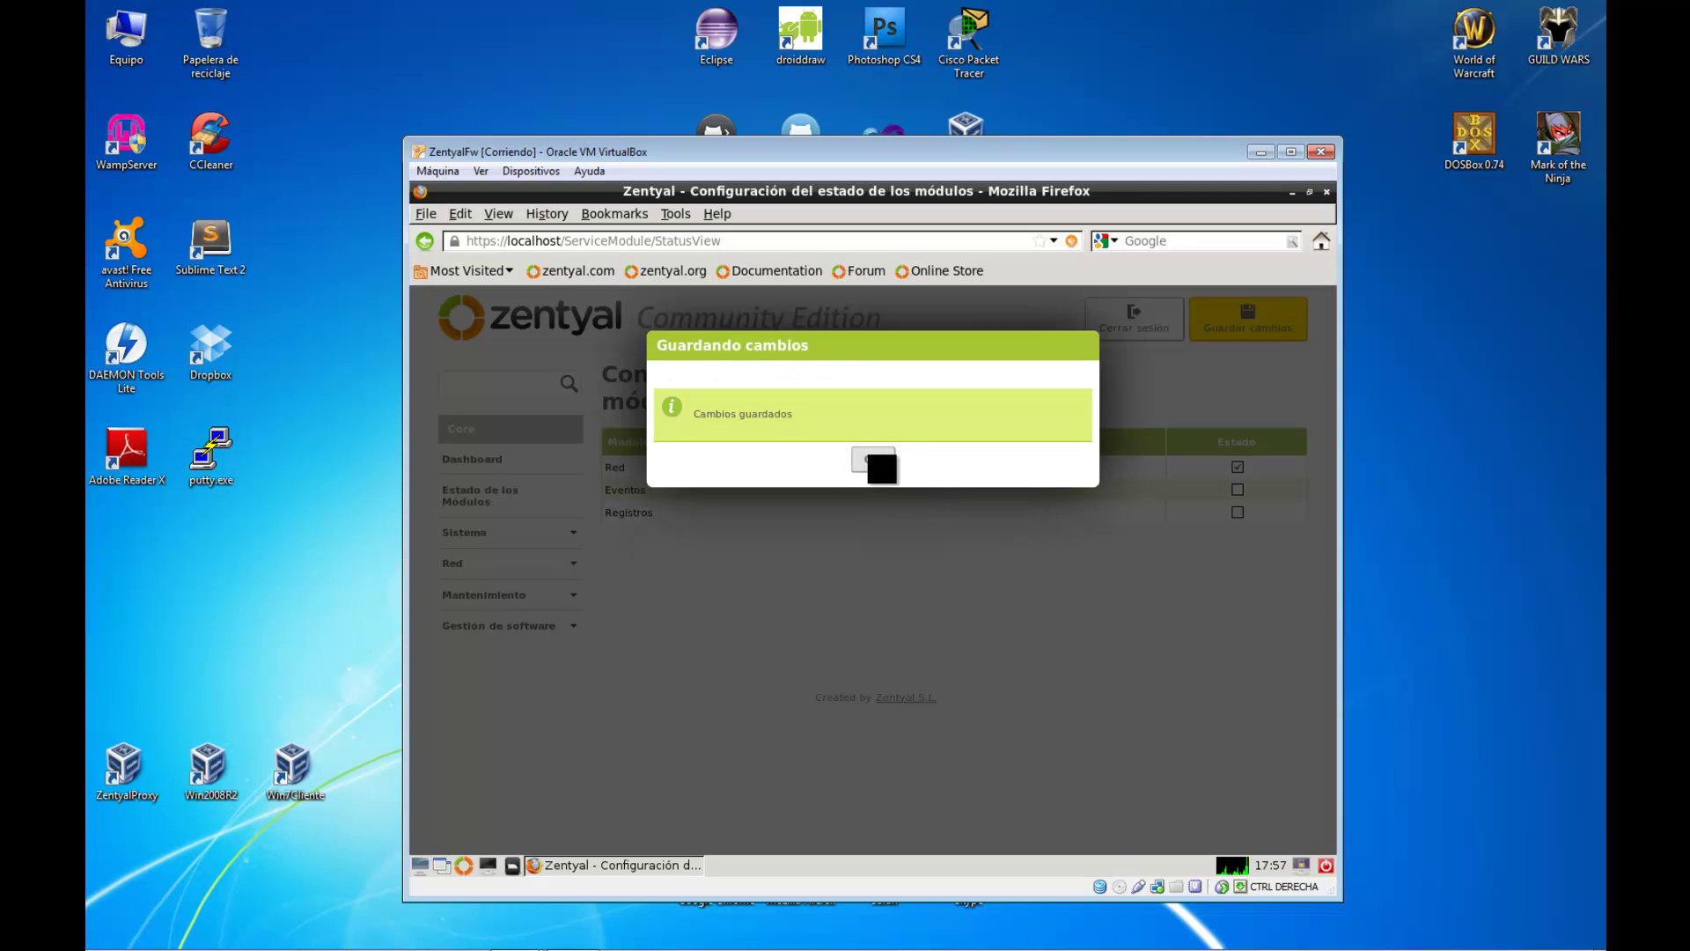
click(874, 460)
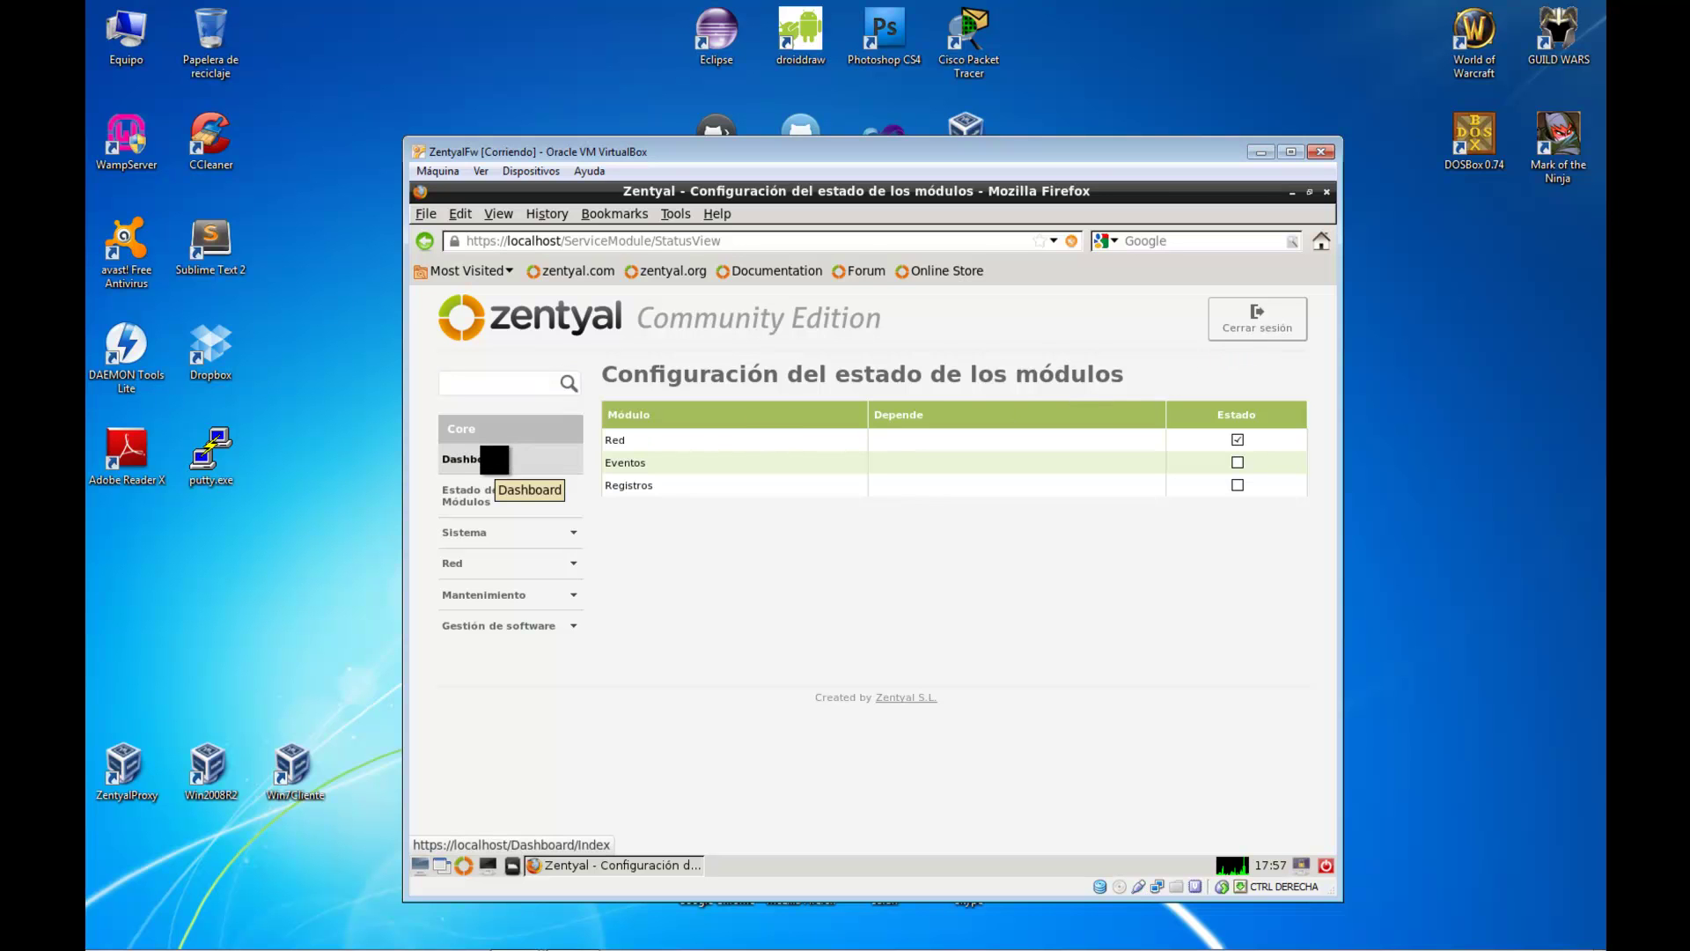
click(486, 459)
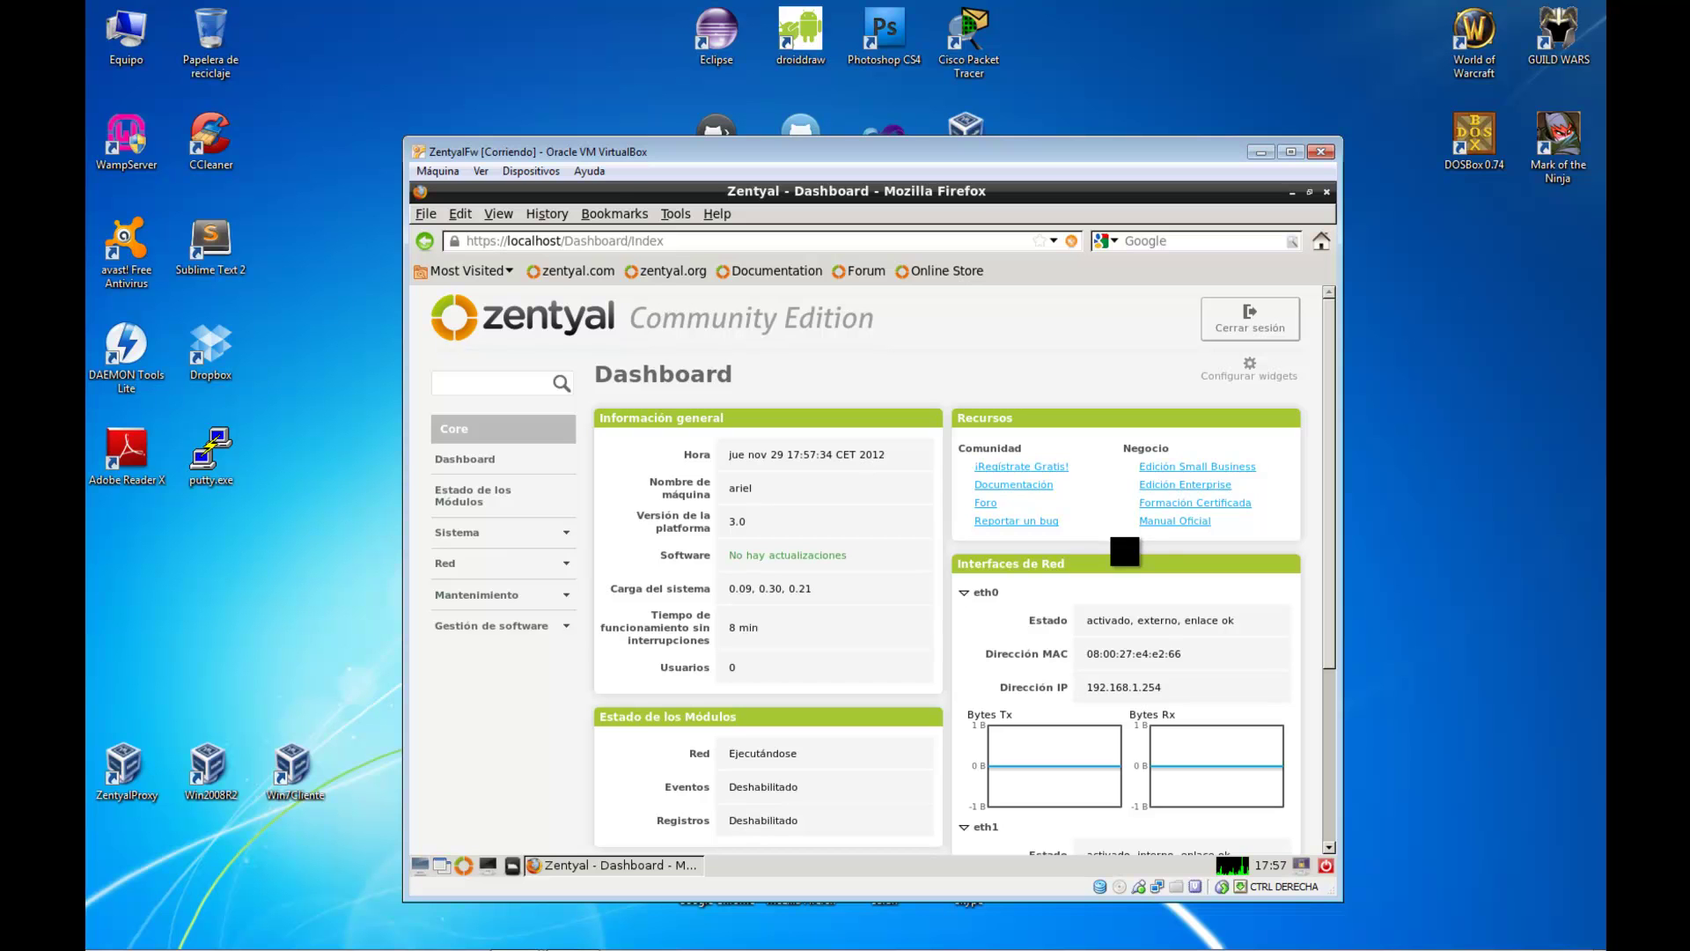
Review the Dashboard showing eth0 at 192.168.1.254 and eth1 at 192.168.2.254
drag(1326, 540, 1318, 498)
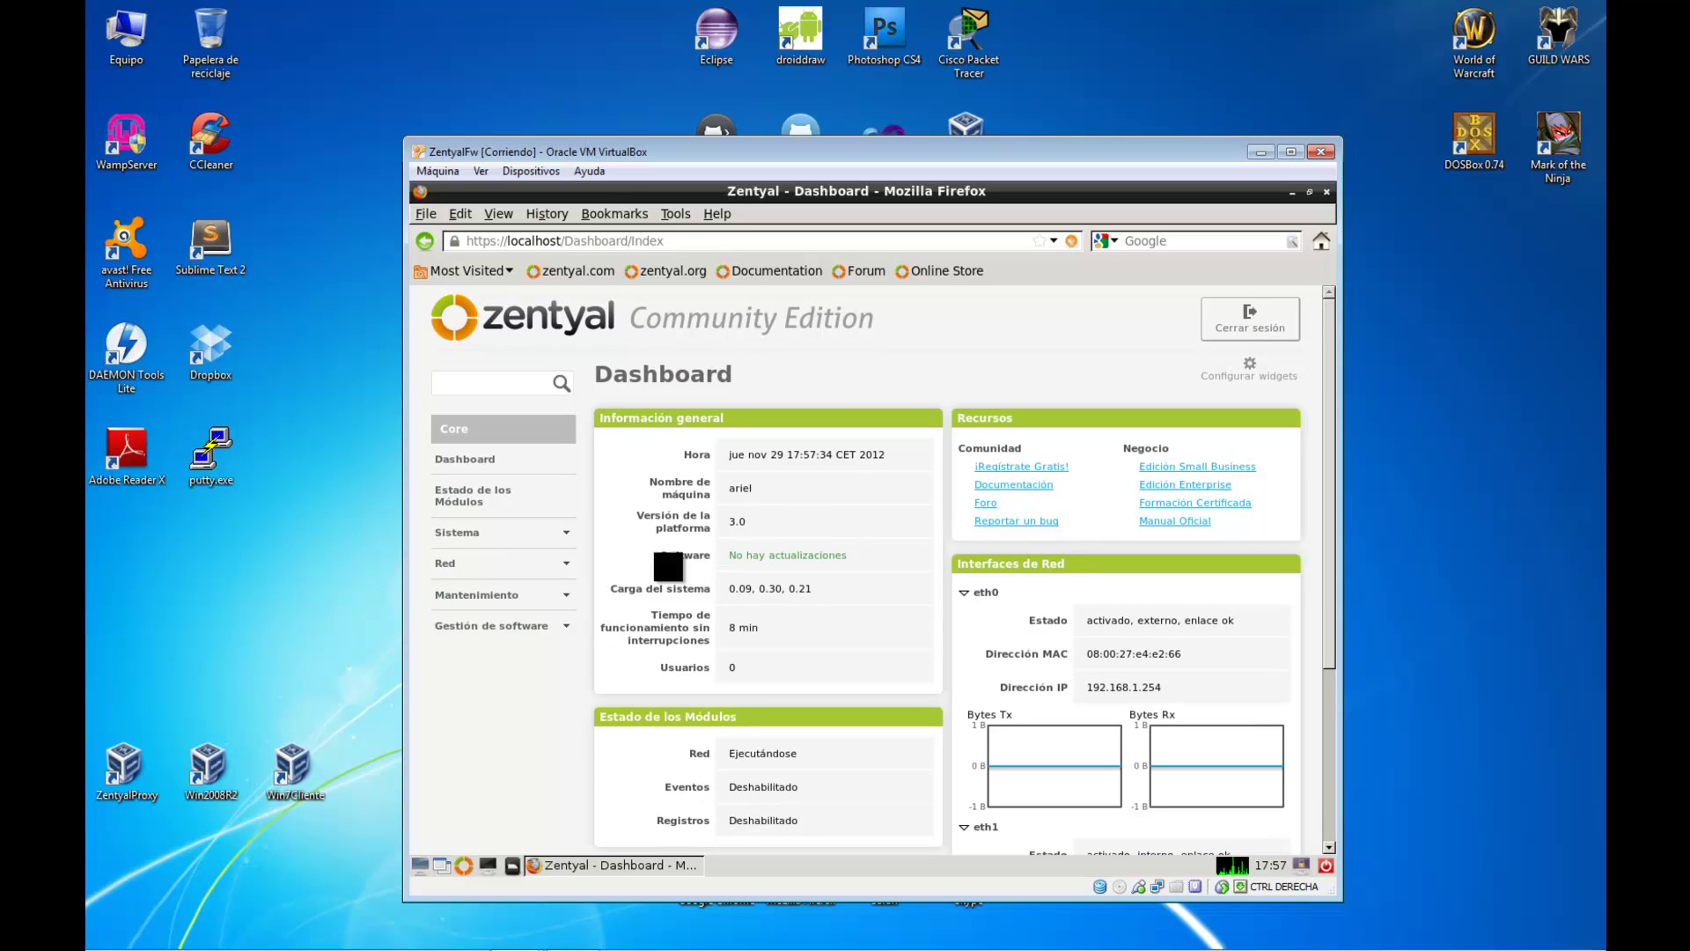
click(528, 624)
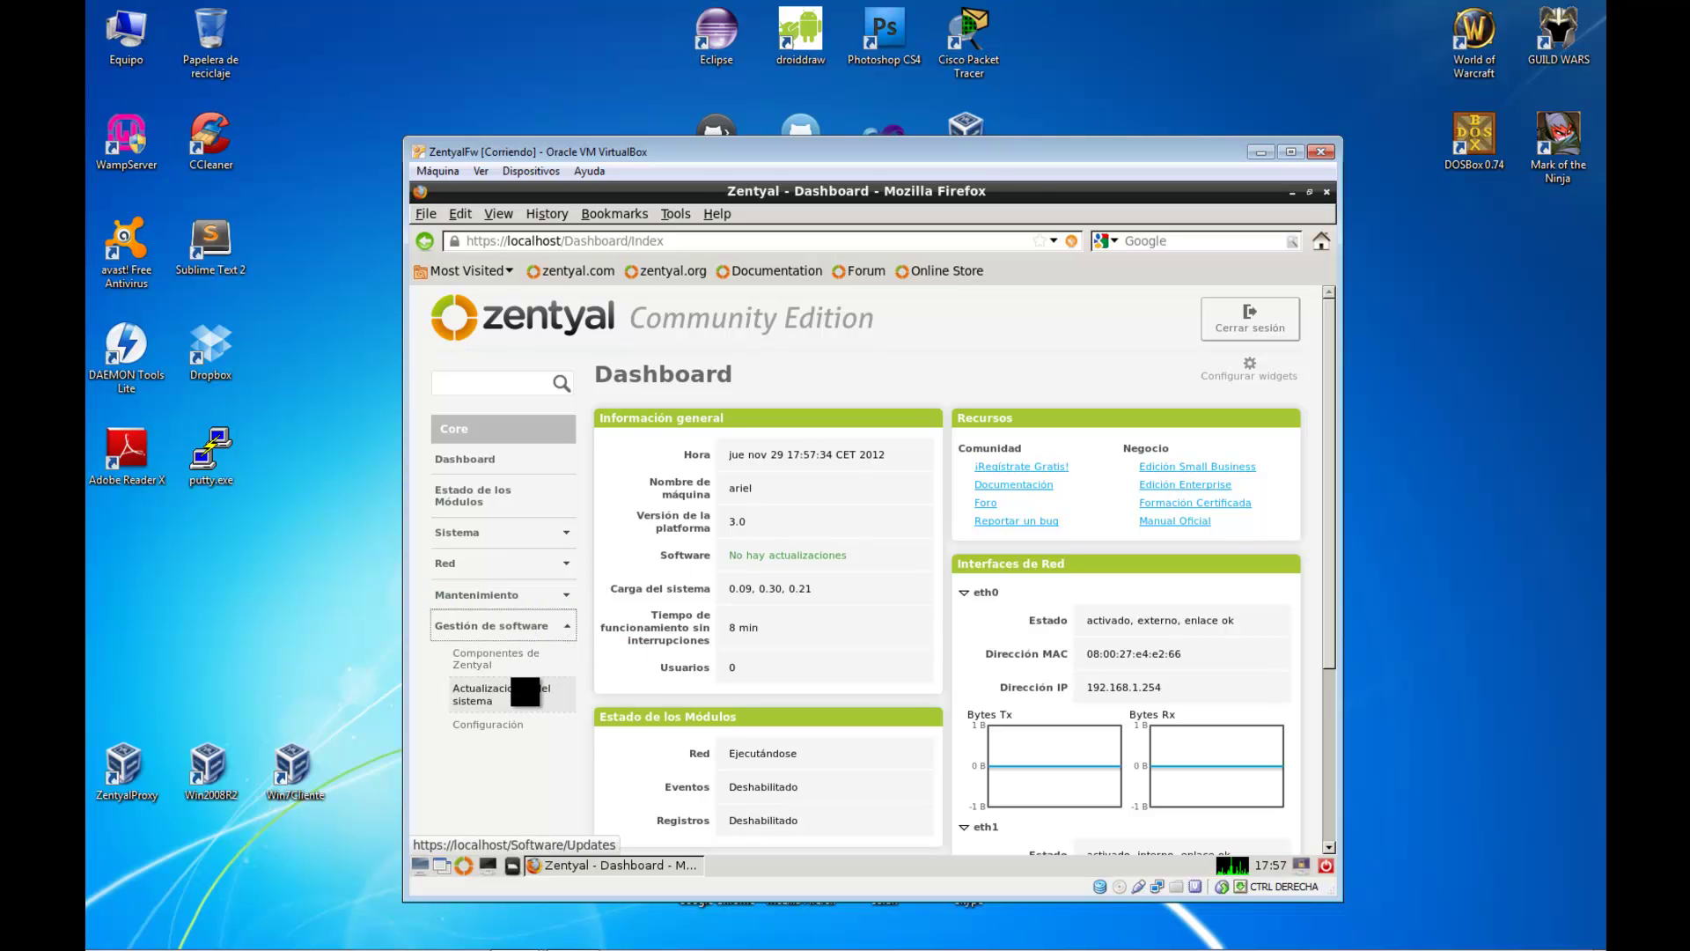
Go to Actualizaciones del sistema to check that all components are up to date
click(527, 690)
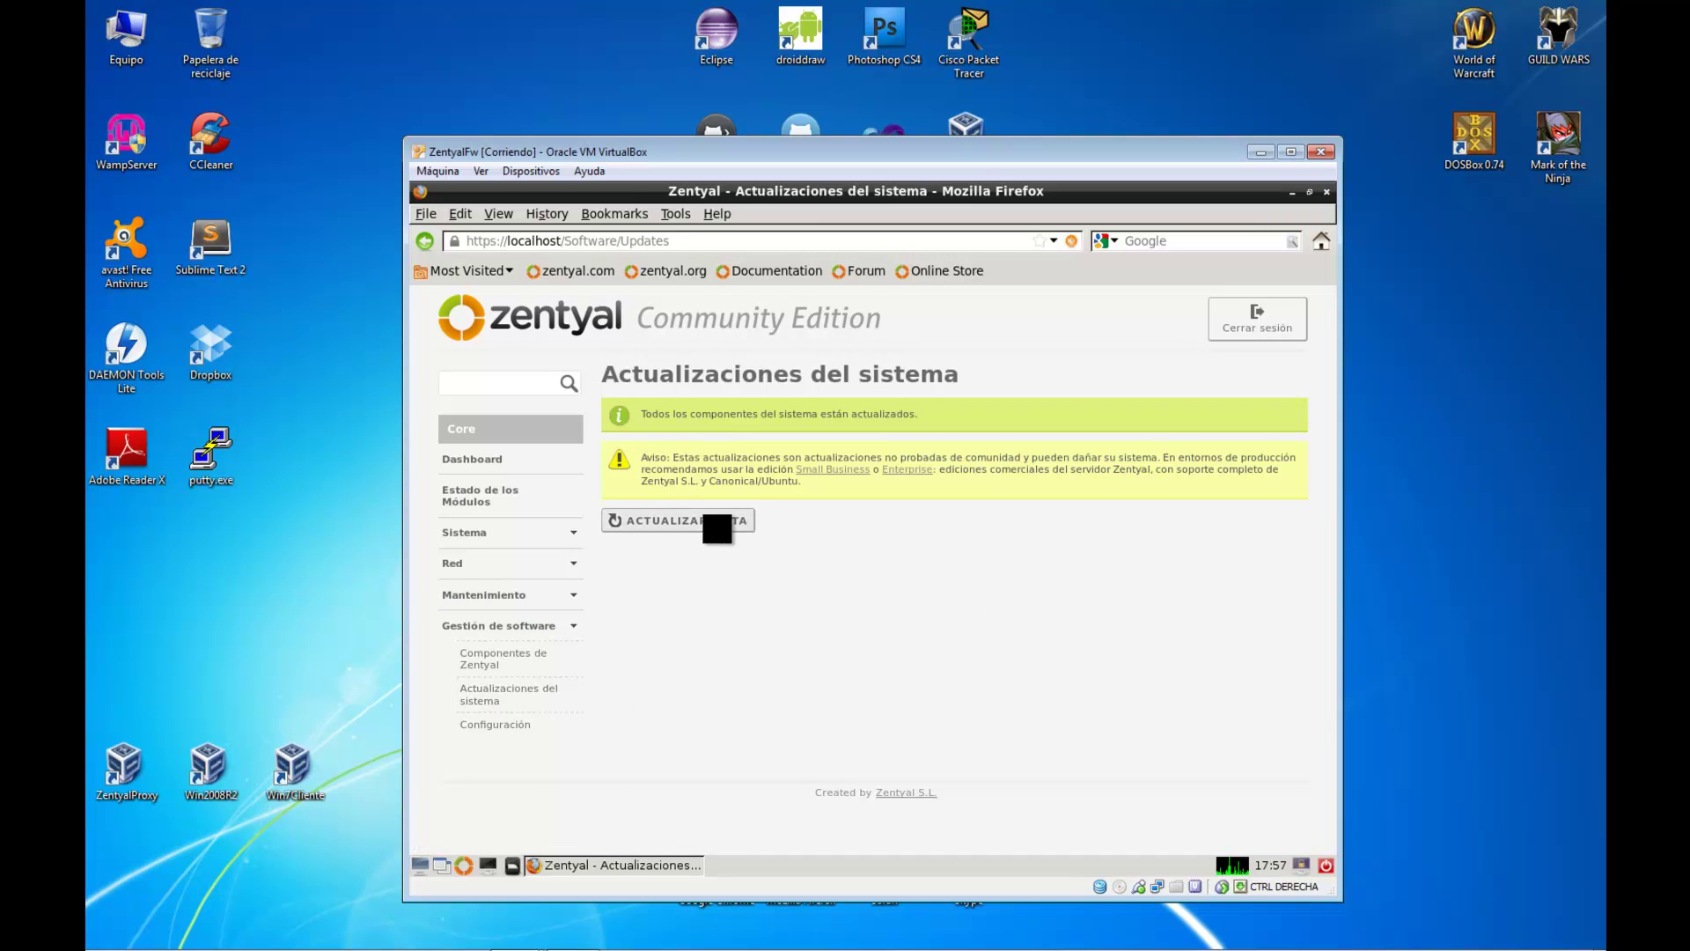